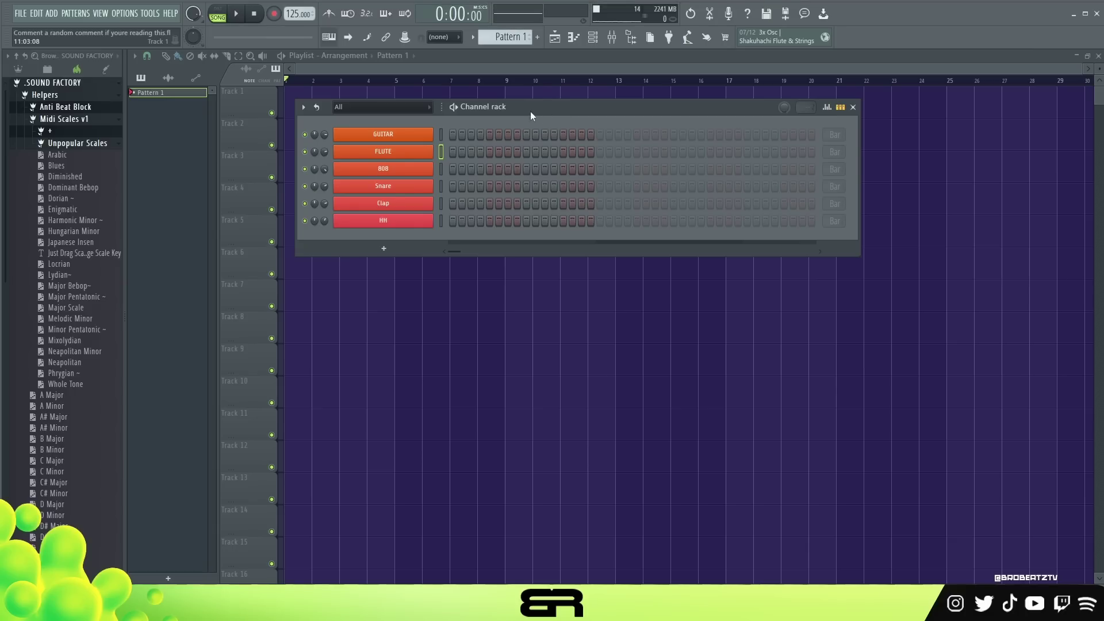
# - Add the Harmonic Minor MIDI scale above the GUITAR channel, and close the guitar plugin and channel rack over the piano roll
pyautogui.moveTo(79, 220); pyautogui.dragTo(406, 122)
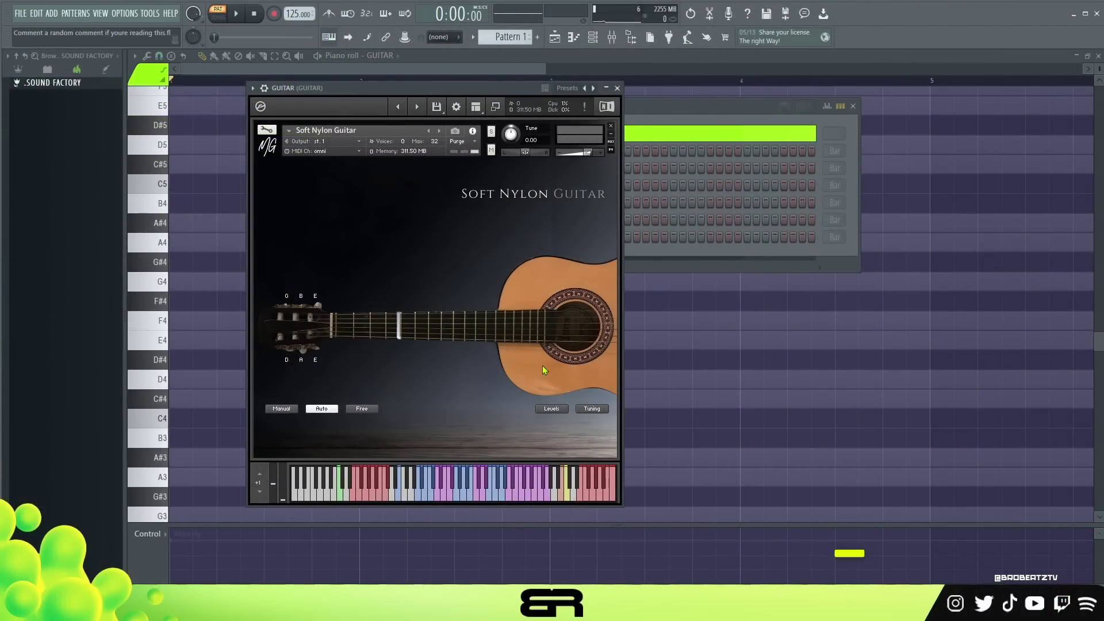
pyautogui.click(617, 88)
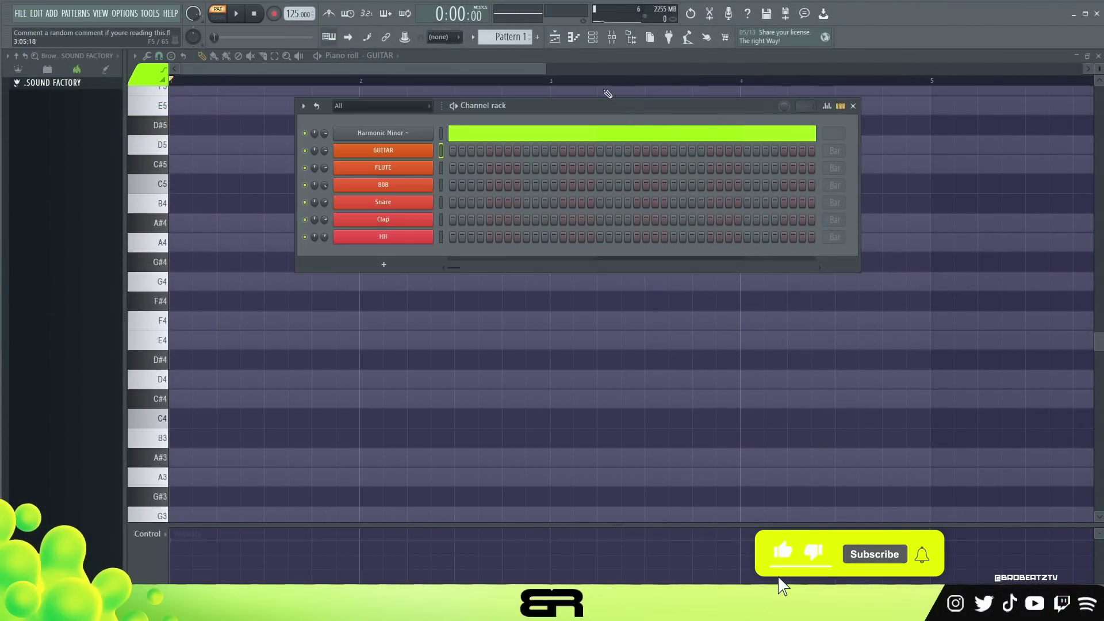
pyautogui.moveTo(526, 102)
pyautogui.mouseDown()
pyautogui.moveTo(591, 115)
pyautogui.moveTo(593, 105)
pyautogui.moveTo(536, 113)
pyautogui.mouseUp()
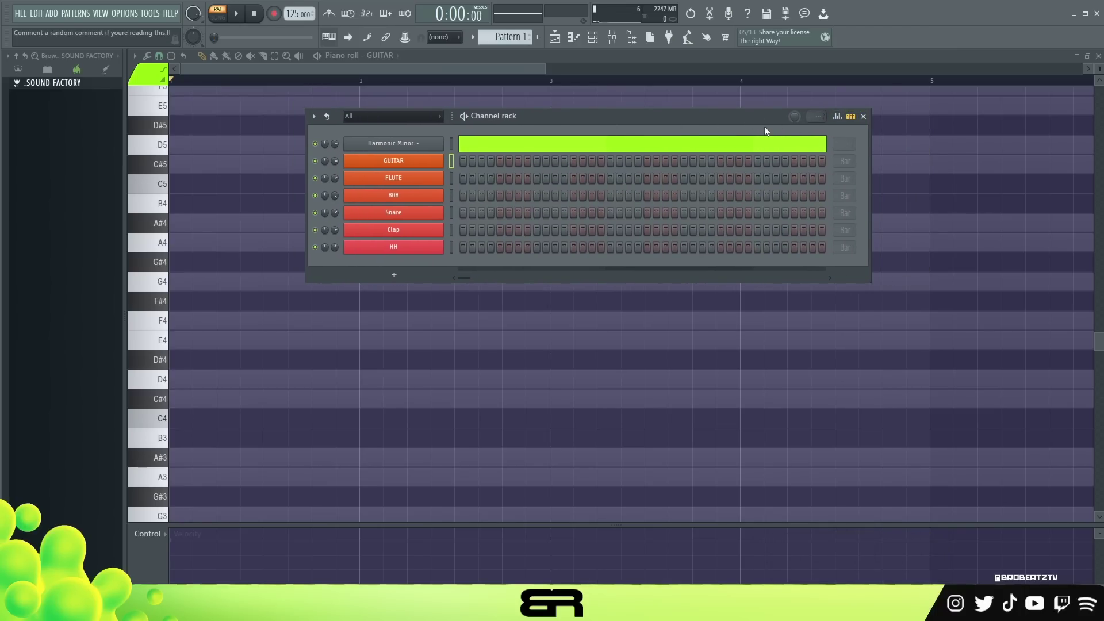
pyautogui.click(865, 118)
# - Place a D4 note at the start of bar 1 in the GUITAR piano roll and lengthen it to half a bar
pyautogui.scroll(-8, 532, 242)
pyautogui.scroll(2, 457, 278)
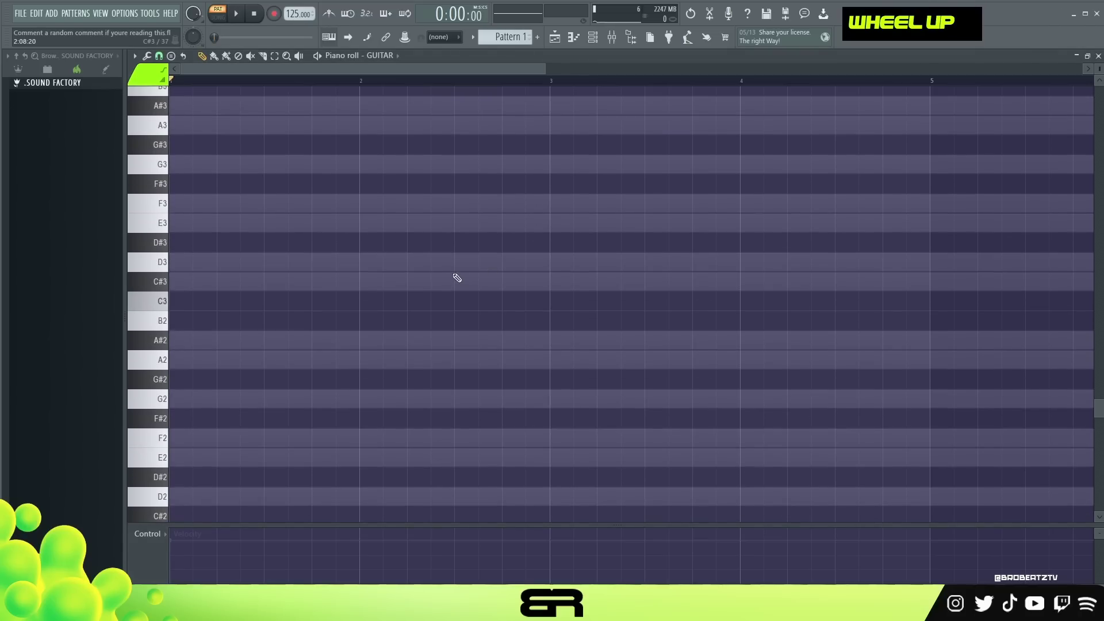
pyautogui.scroll(1, 432, 291)
pyautogui.click(595, 39)
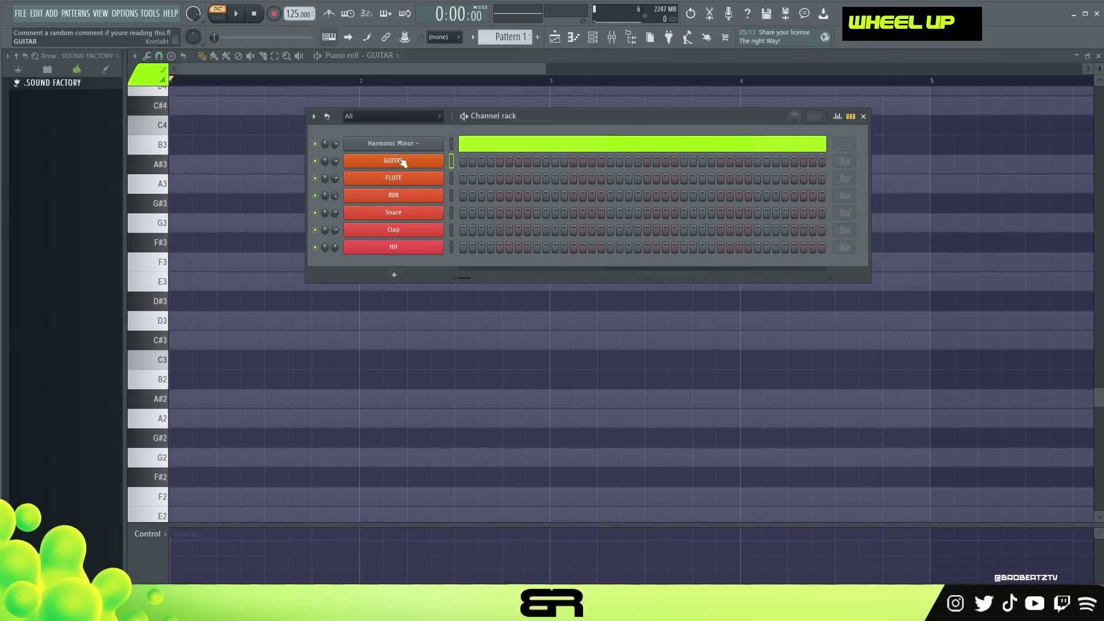
pyautogui.rightClick(234, 167)
pyautogui.scroll(2, 299, 256)
pyautogui.doubleClick(162, 217)
pyautogui.scroll(1, 173, 250)
pyautogui.click(172, 251)
pyautogui.scroll(2, 205, 347)
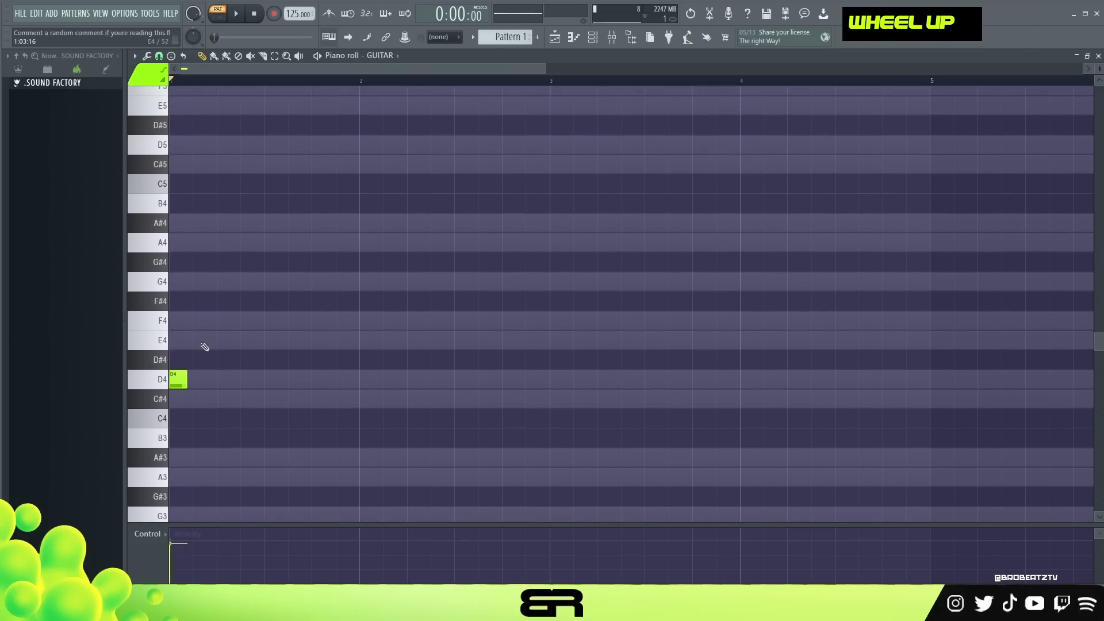
pyautogui.press('alt')
pyautogui.moveTo(186, 383); pyautogui.dragTo(291, 403)
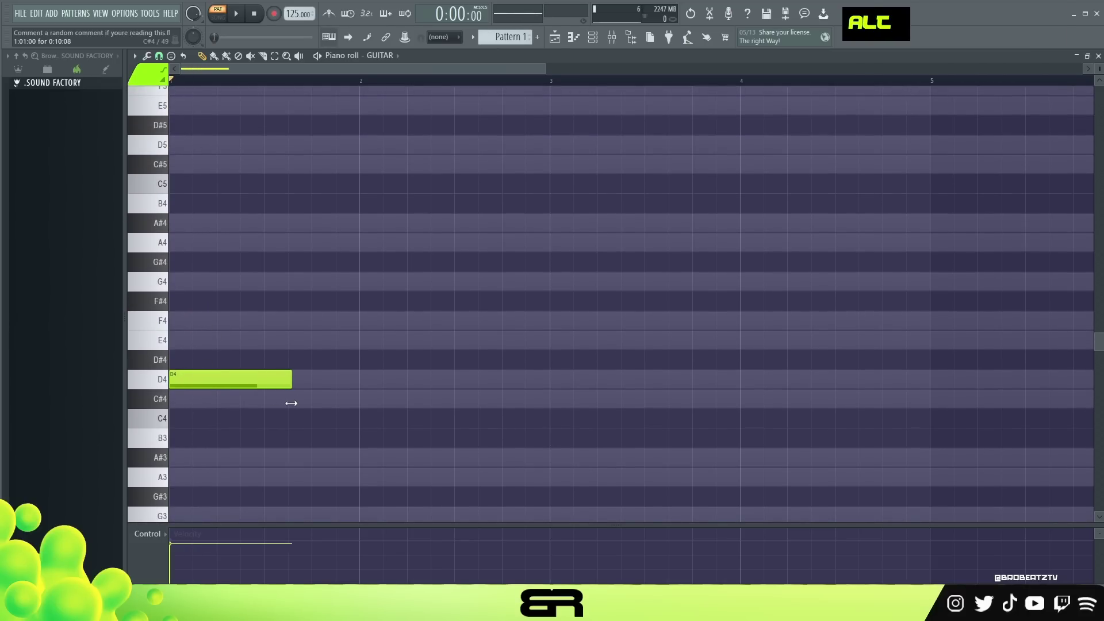
pyautogui.moveTo(282, 404); pyautogui.dragTo(263, 405)
pyautogui.moveTo(544, 69); pyautogui.dragTo(516, 71)
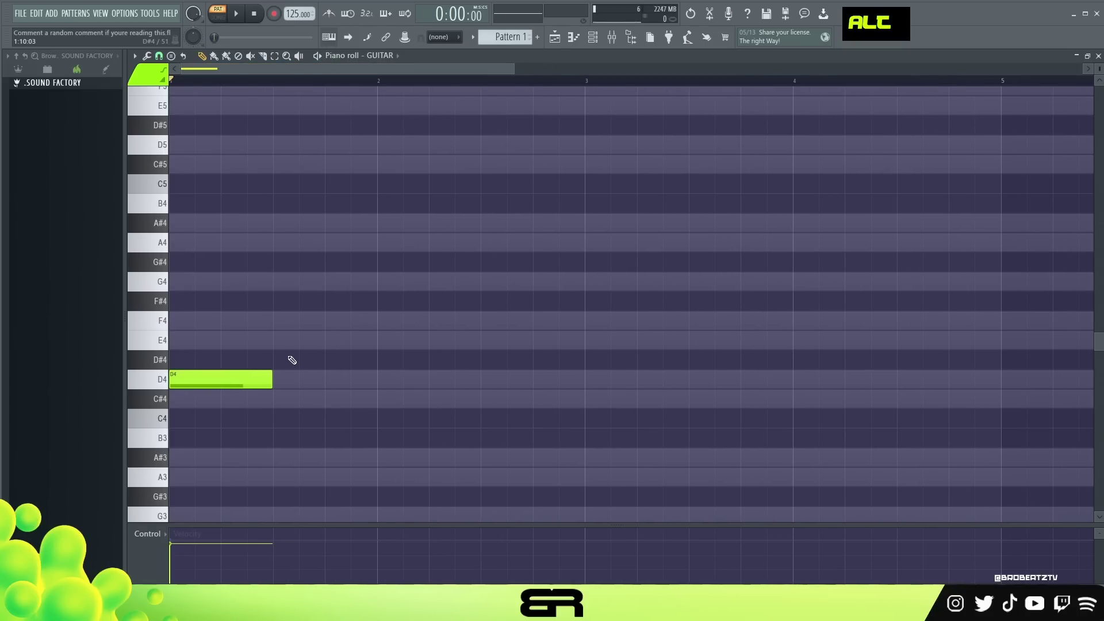
pyautogui.keyDown('ctrl'); pyautogui.click(223, 380); pyautogui.keyUp('ctrl')
pyautogui.moveTo(223, 380); pyautogui.dragTo(180, 236)
pyautogui.rightClick(246, 320)
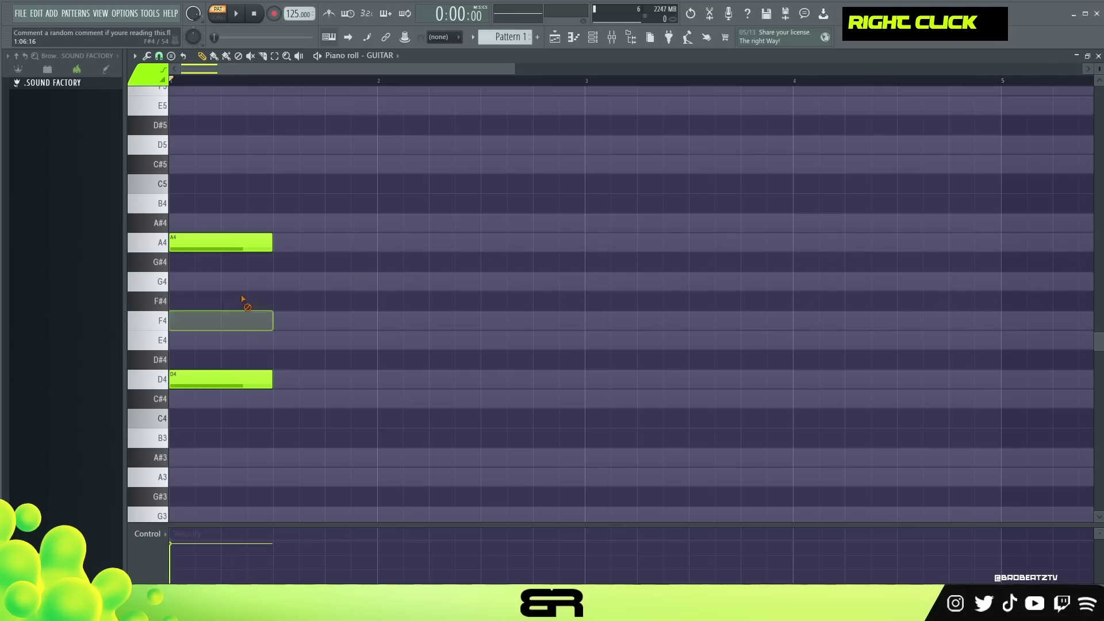
pyautogui.rightClick(247, 242)
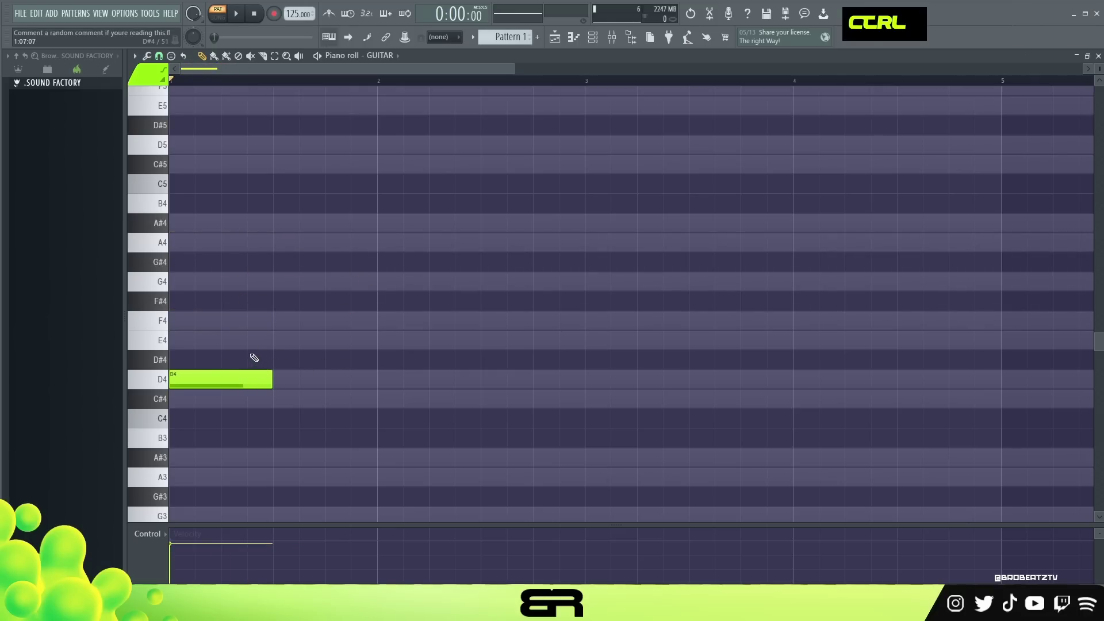
# - Test E4, F4 and G4 above the D4 note, keep only the G4 and raise it one octave to G5
pyautogui.click(203, 341)
pyautogui.click(191, 320)
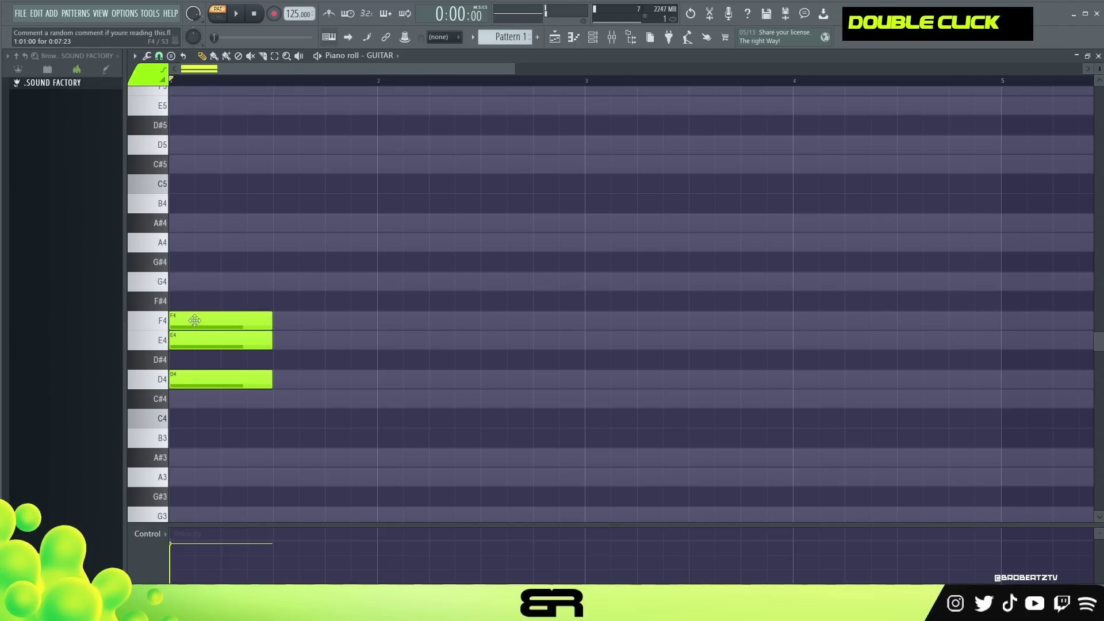
pyautogui.click(209, 284)
pyautogui.rightClick(228, 319)
pyautogui.rightClick(232, 340)
pyautogui.moveTo(313, 284); pyautogui.dragTo(264, 299)
pyautogui.hotkey('ctrl', 'Up')
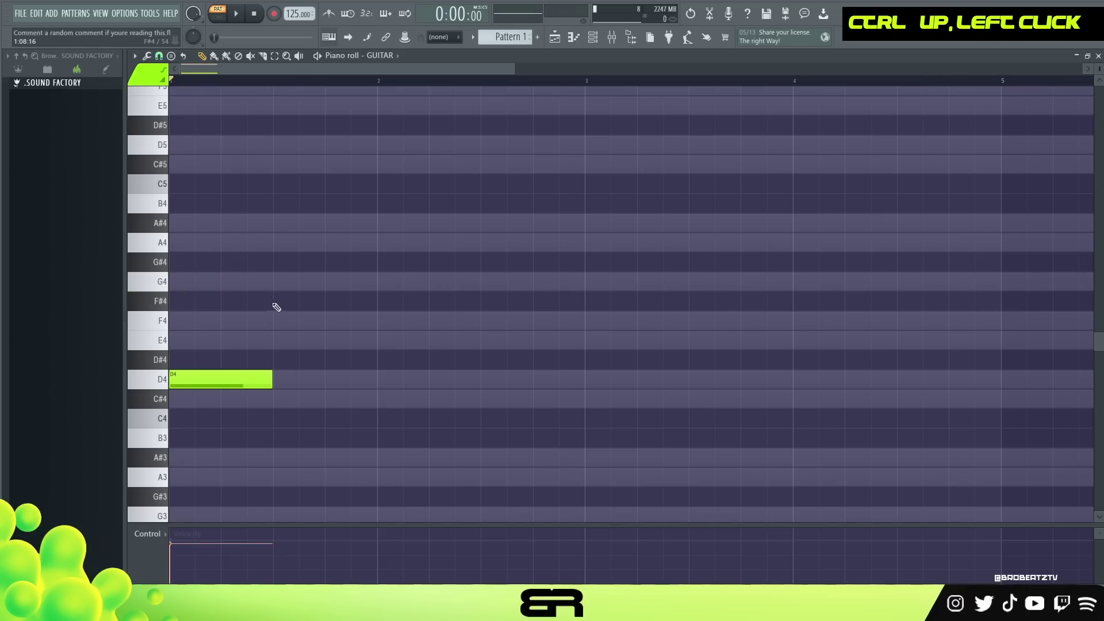
# - Audition the two notes and try moving the upper G5 note down to D5
pyautogui.scroll(3, 282, 307)
pyautogui.press('space')
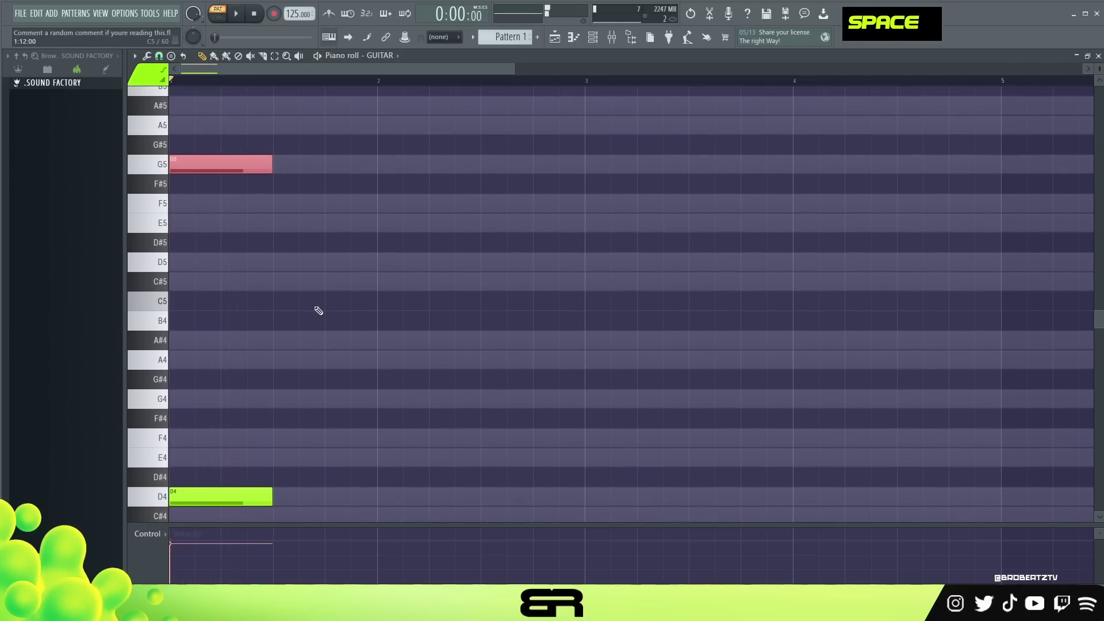
pyautogui.press('space')
pyautogui.press('space')
pyautogui.press('space')
pyautogui.press('space')
pyautogui.press('space')
pyautogui.press('space')
pyautogui.press('space')
pyautogui.moveTo(194, 164); pyautogui.dragTo(195, 261)
pyautogui.press('space')
pyautogui.press('space')
pyautogui.press('space')
pyautogui.press('space')
pyautogui.press('space')
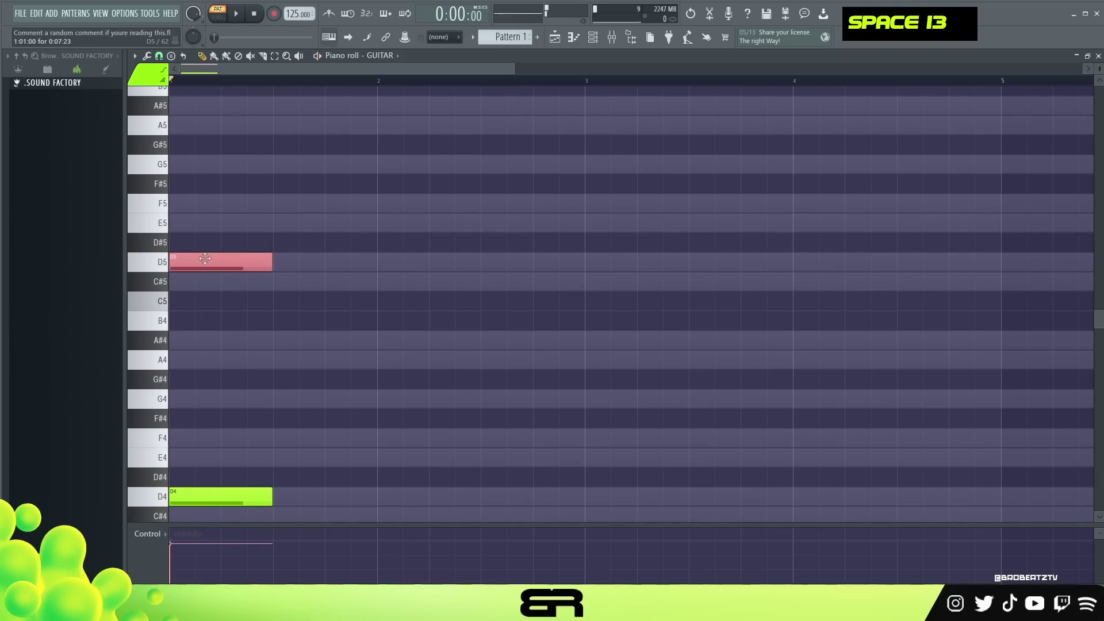
pyautogui.rightClick(260, 299)
pyautogui.moveTo(224, 244); pyautogui.dragTo(222, 261)
pyautogui.rightClick(295, 266)
# - With snap set to 1/3 beat, build a descending, overlapping G5, F5, E5 run from the upper note in bar 1 and play it
pyautogui.click(159, 56)
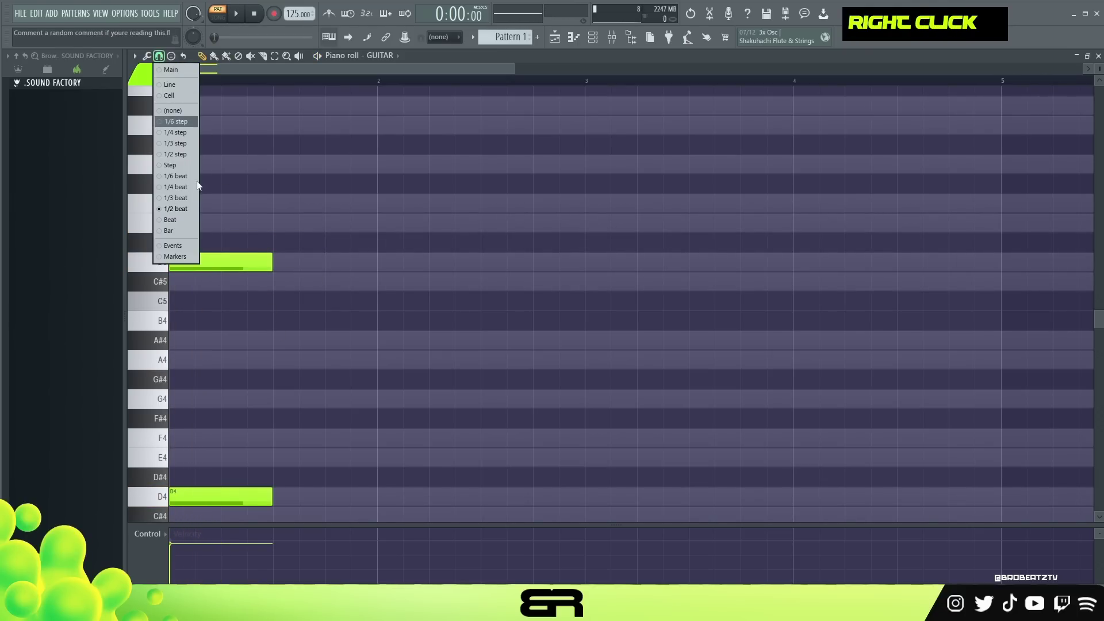
pyautogui.click(181, 198)
pyautogui.moveTo(227, 255); pyautogui.dragTo(282, 231)
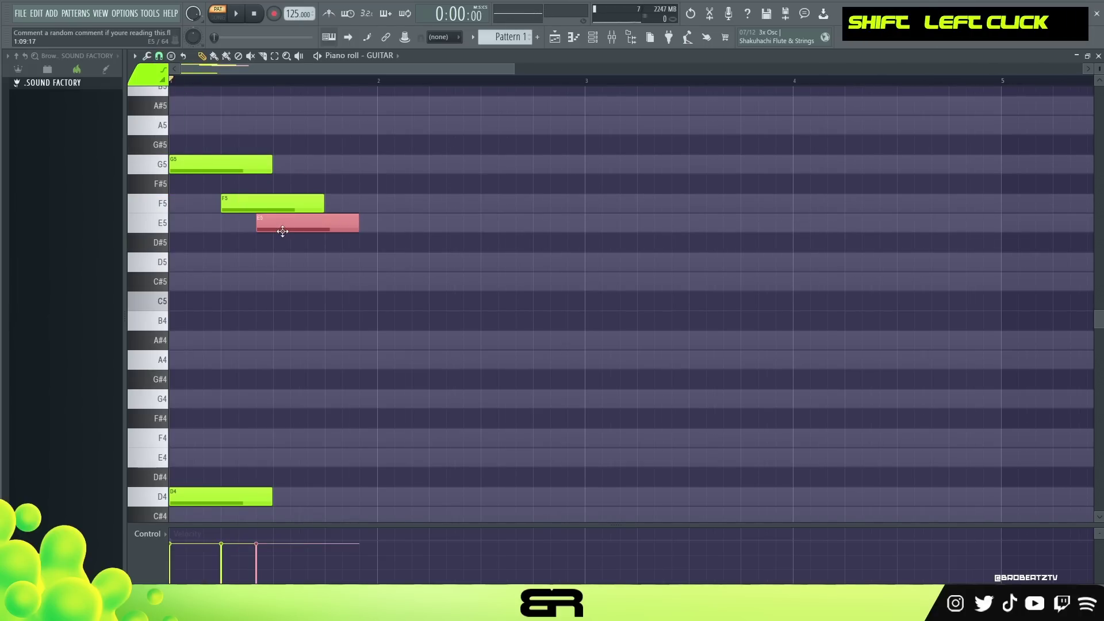
pyautogui.rightClick(299, 255)
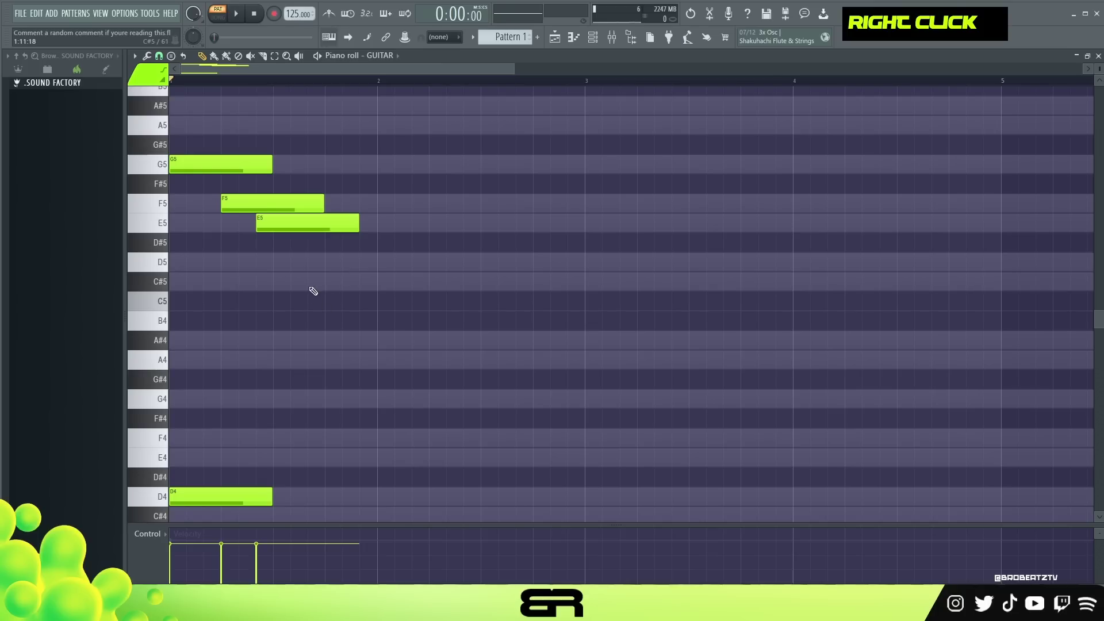
pyautogui.press('space')
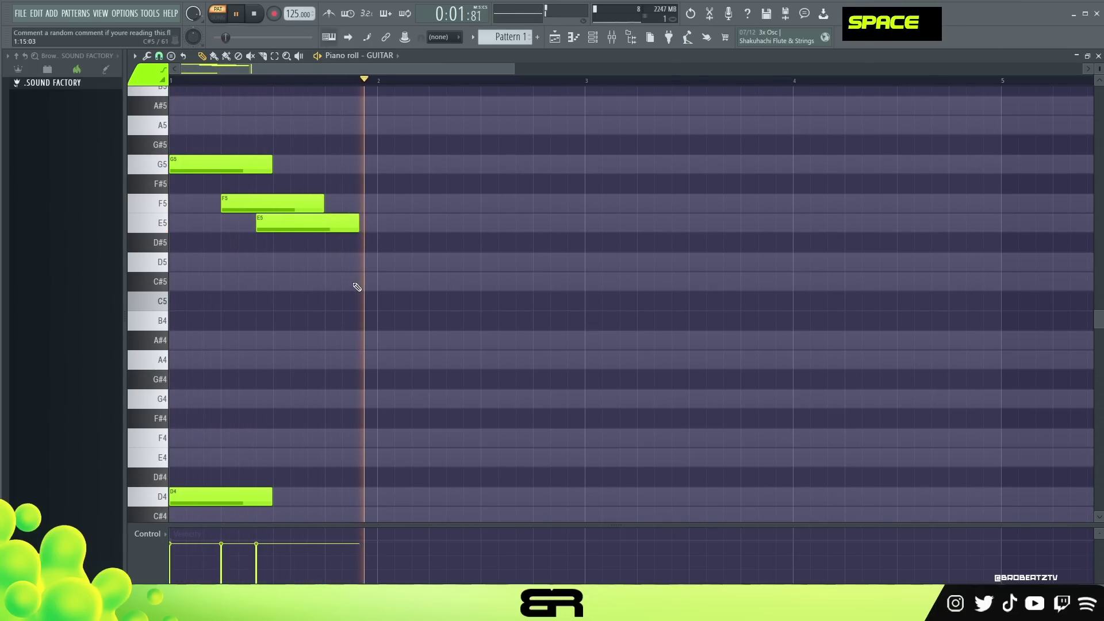
pyautogui.press('space')
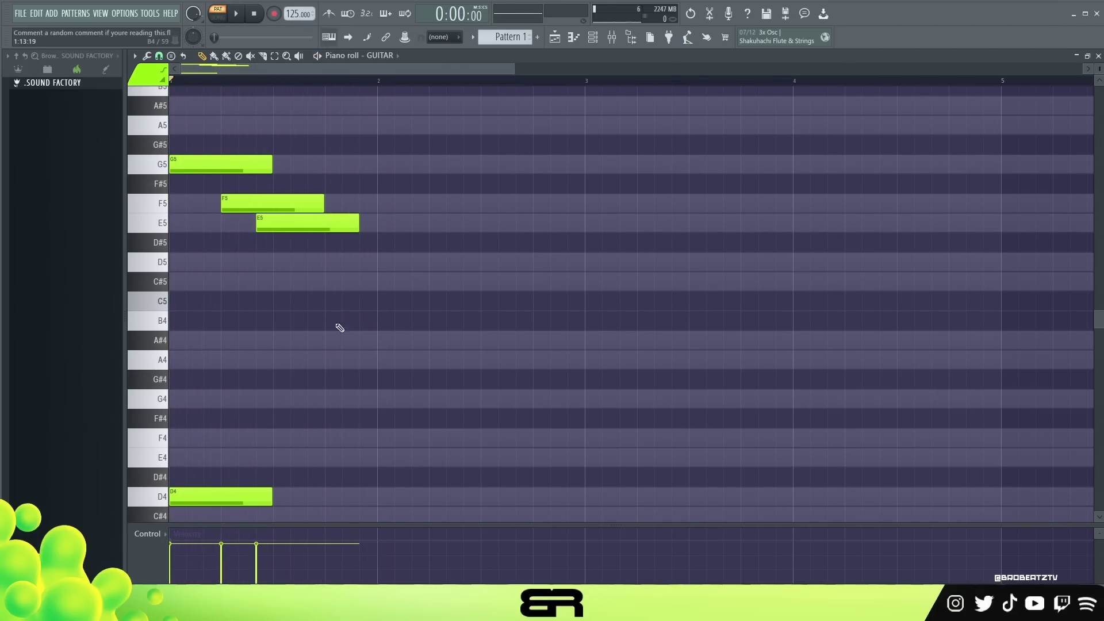
# - Copy the D4 note up to F4 and A4, and shift both copies into the second half of bar 1
pyautogui.moveTo(206, 505); pyautogui.dragTo(224, 467)
pyautogui.scroll(-3, 224, 467)
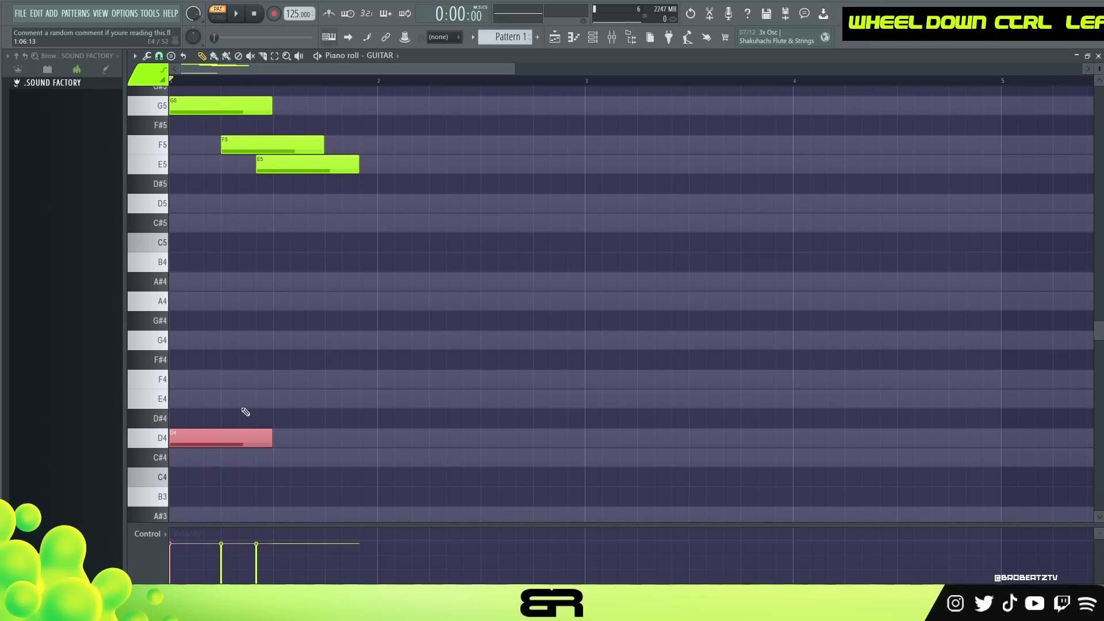
pyautogui.scroll(3, 245, 411)
pyautogui.scroll(-3, 230, 429)
pyautogui.keyDown('shift'); pyautogui.moveTo(217, 440); pyautogui.dragTo(193, 287); pyautogui.keyUp('shift')
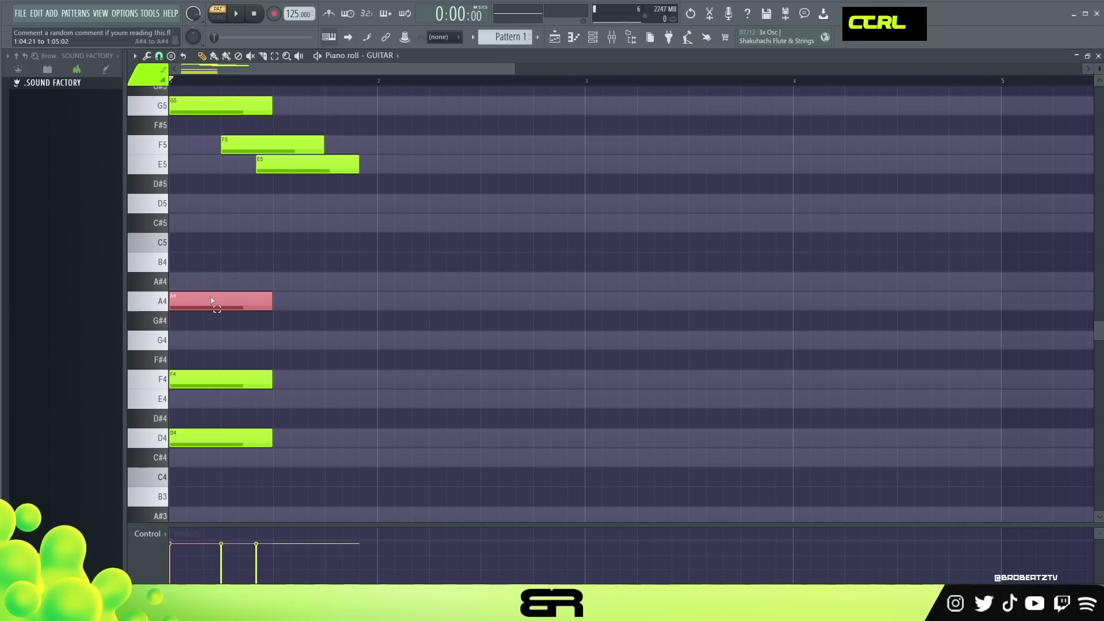
pyautogui.keyDown('ctrl'); pyautogui.click(195, 380); pyautogui.keyUp('ctrl')
pyautogui.moveTo(203, 382); pyautogui.dragTo(307, 383)
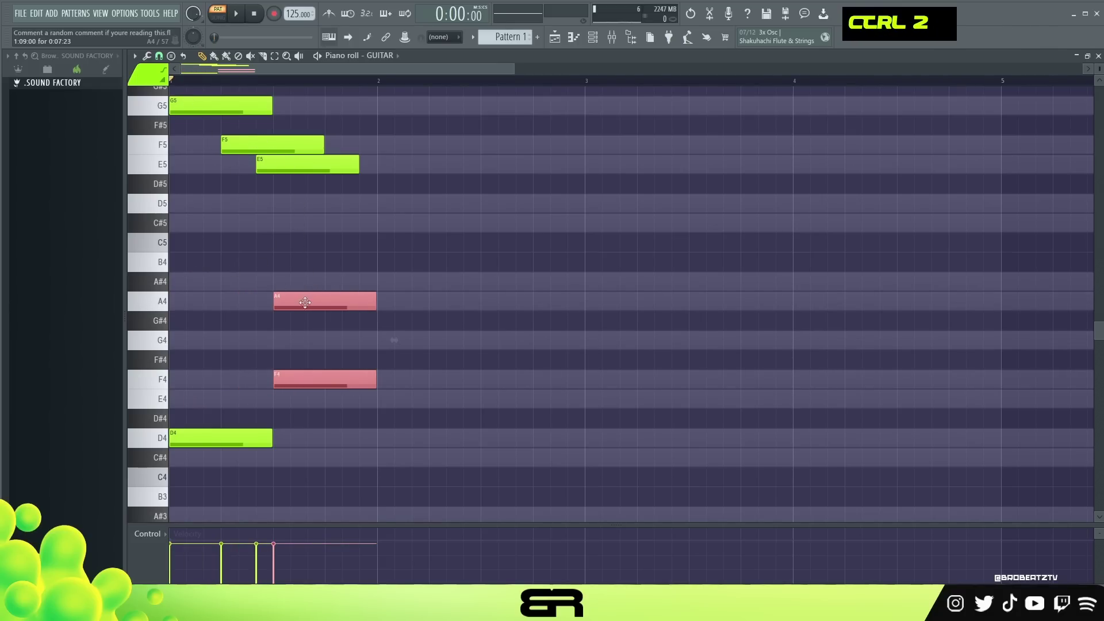
pyautogui.moveTo(305, 301); pyautogui.dragTo(316, 304)
pyautogui.rightClick(318, 325)
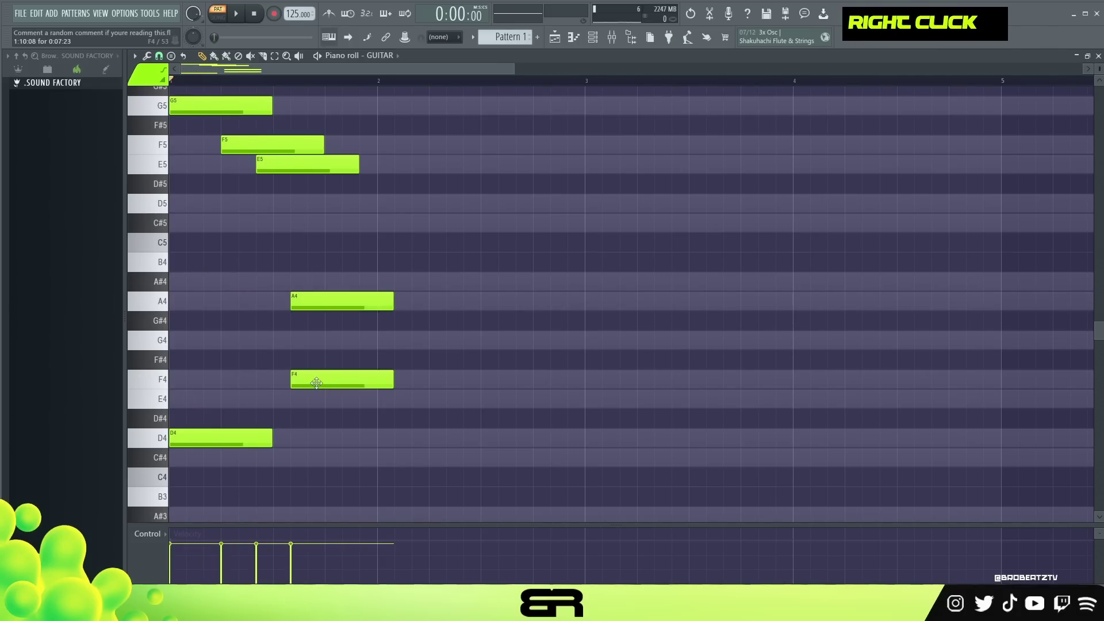
# - Offset the F4 note to start after the A4 note, and shorten both so they end before bar 2
pyautogui.moveTo(310, 381); pyautogui.dragTo(345, 381)
pyautogui.moveTo(426, 381); pyautogui.dragTo(375, 382)
pyautogui.moveTo(394, 305); pyautogui.dragTo(367, 314)
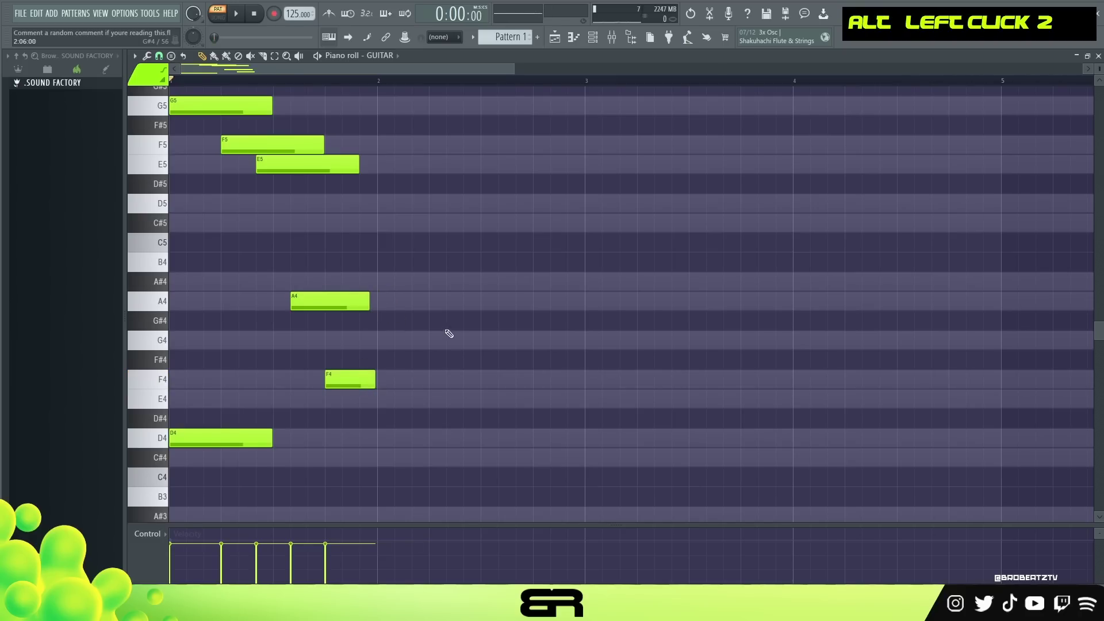
# - Play back the bar 1 melody and slightly lengthen the E5 note
pyautogui.press('space')
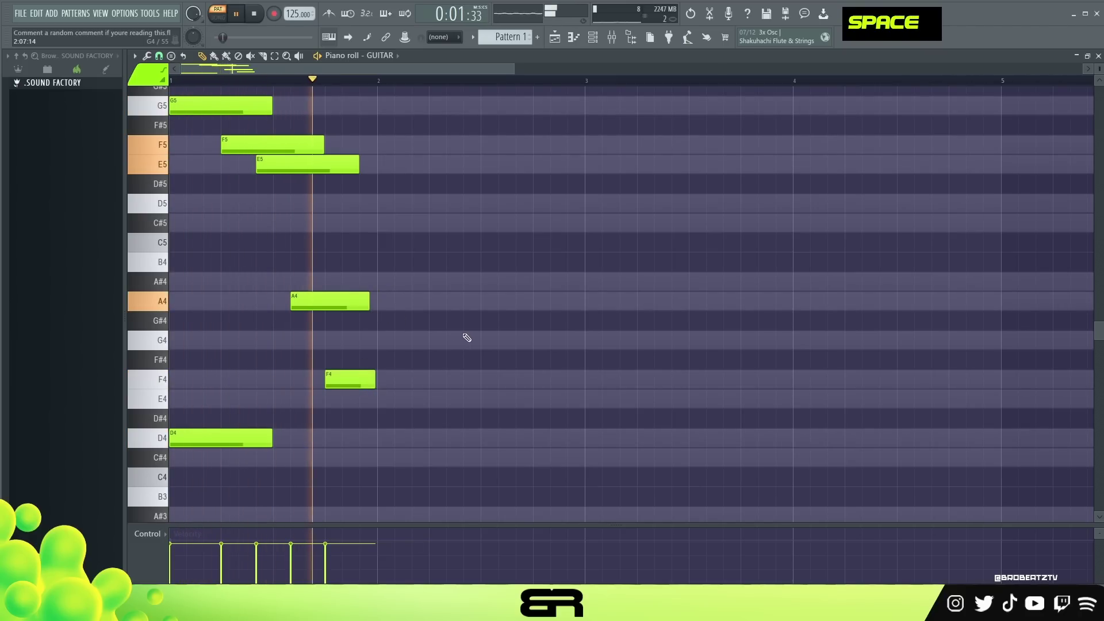
pyautogui.press('space')
pyautogui.press('space')
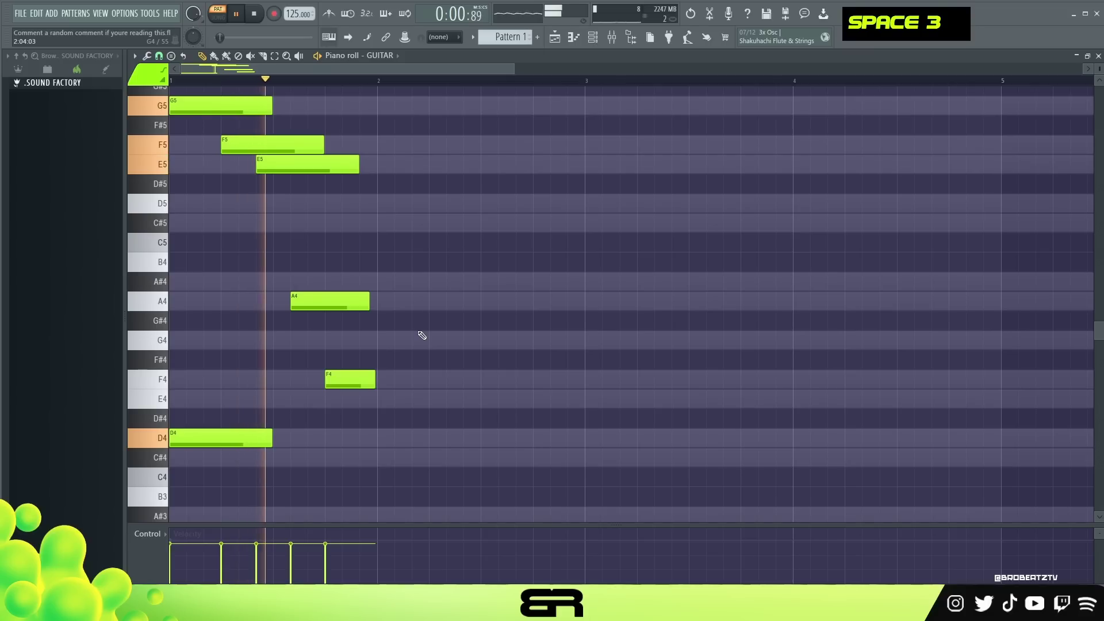
pyautogui.press('space')
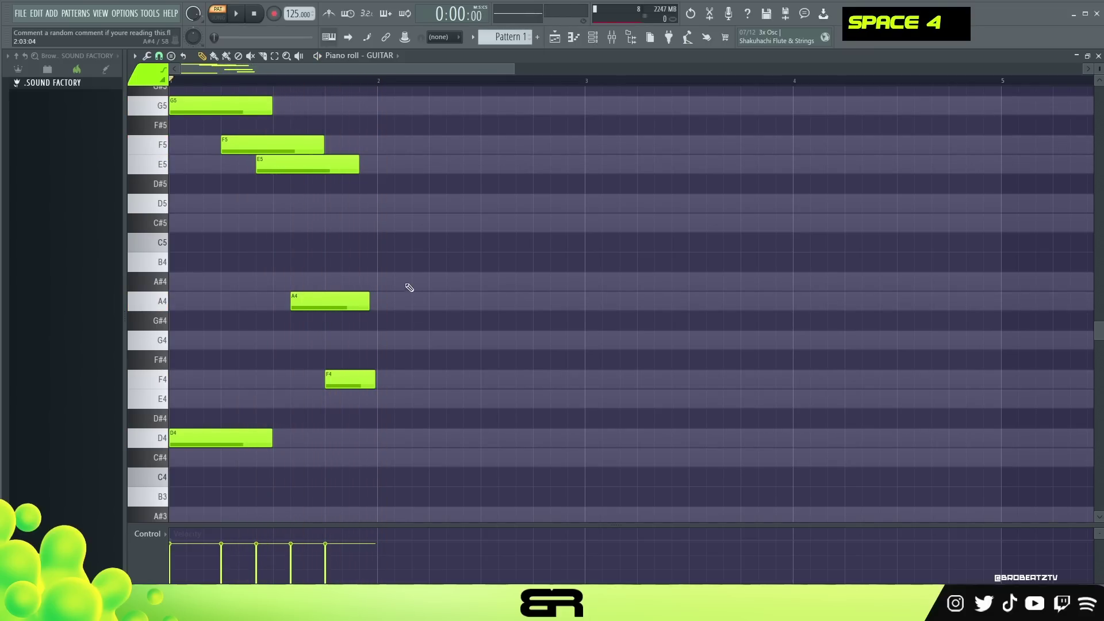
pyautogui.moveTo(359, 178); pyautogui.dragTo(365, 171)
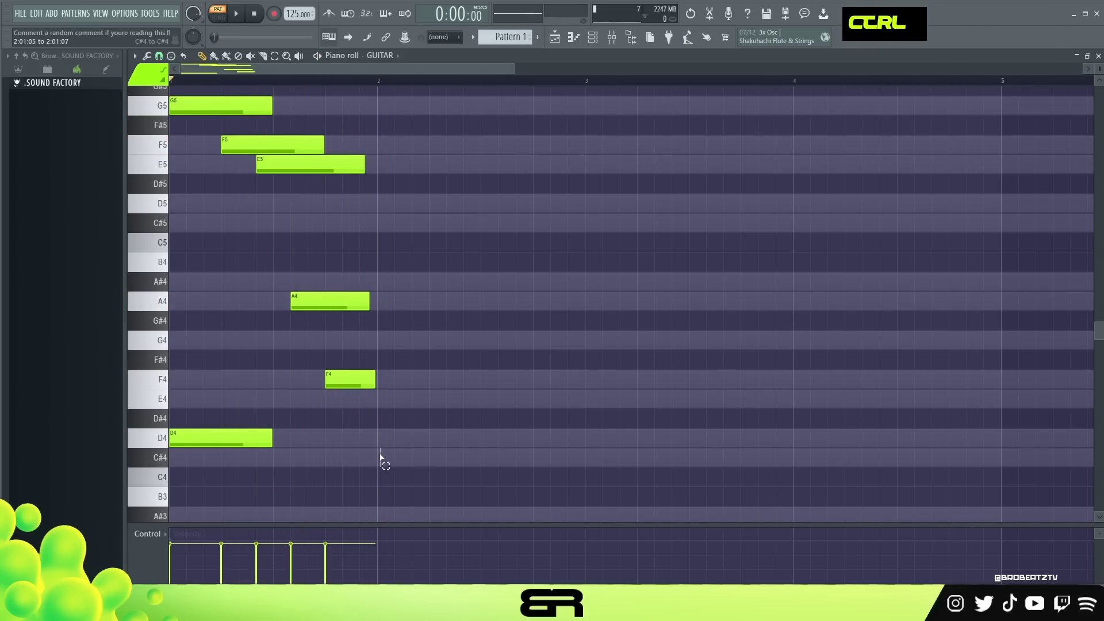
# - Duplicate all the notes of bar 1 into bar 2
pyautogui.moveTo(380, 465); pyautogui.dragTo(182, 108)
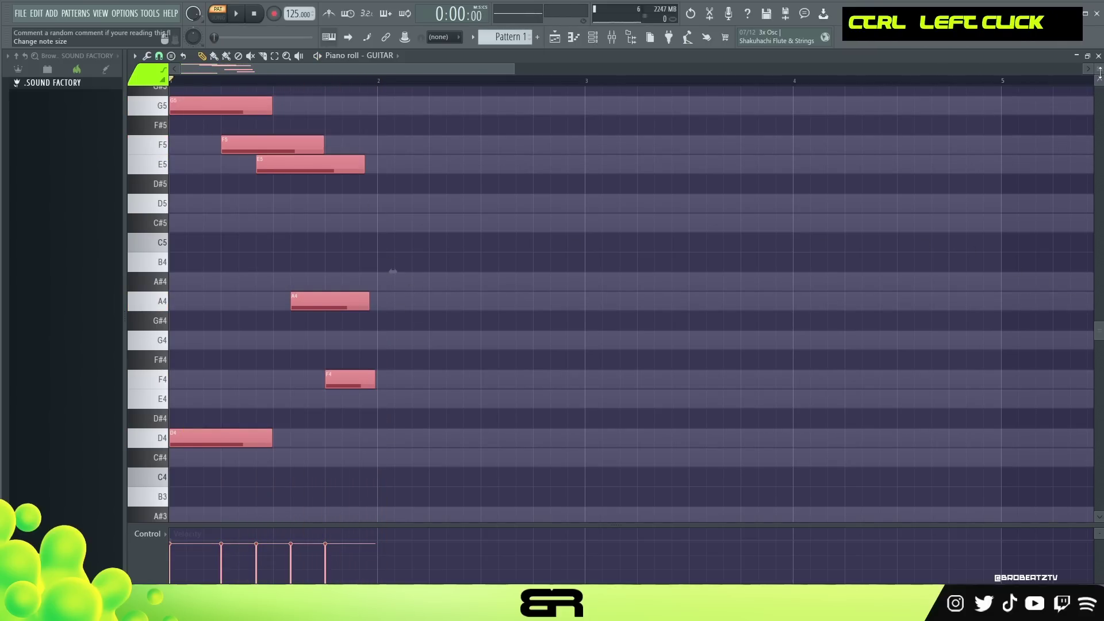
pyautogui.moveTo(1100, 73); pyautogui.dragTo(1099, 76)
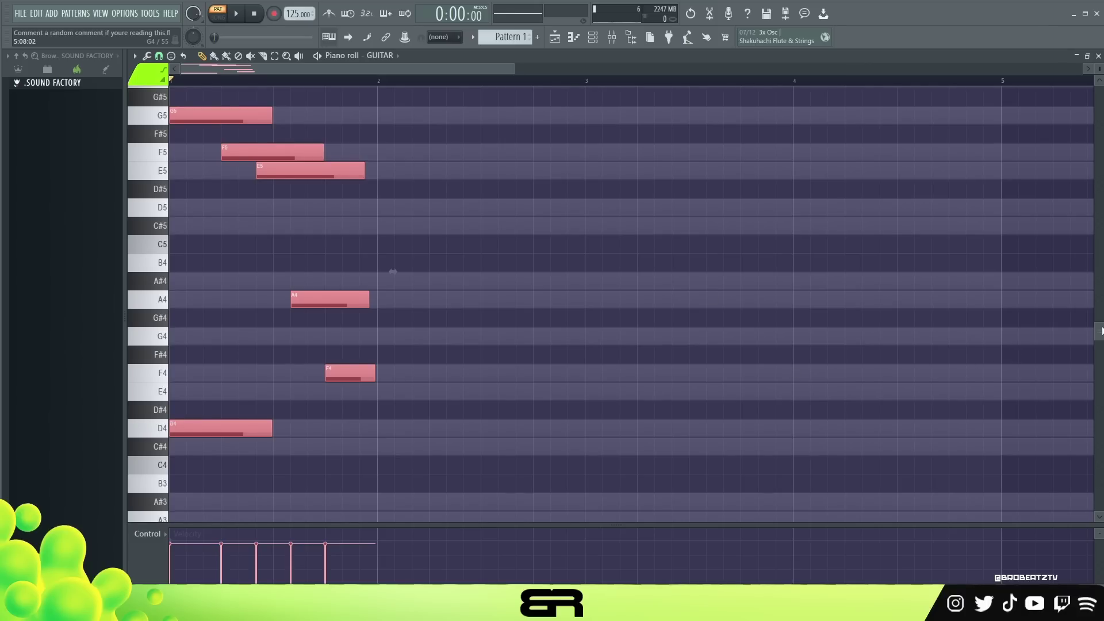
pyautogui.moveTo(1101, 331); pyautogui.dragTo(1101, 326)
pyautogui.keyDown('shift'); pyautogui.moveTo(201, 146); pyautogui.dragTo(399, 154); pyautogui.keyUp('shift')
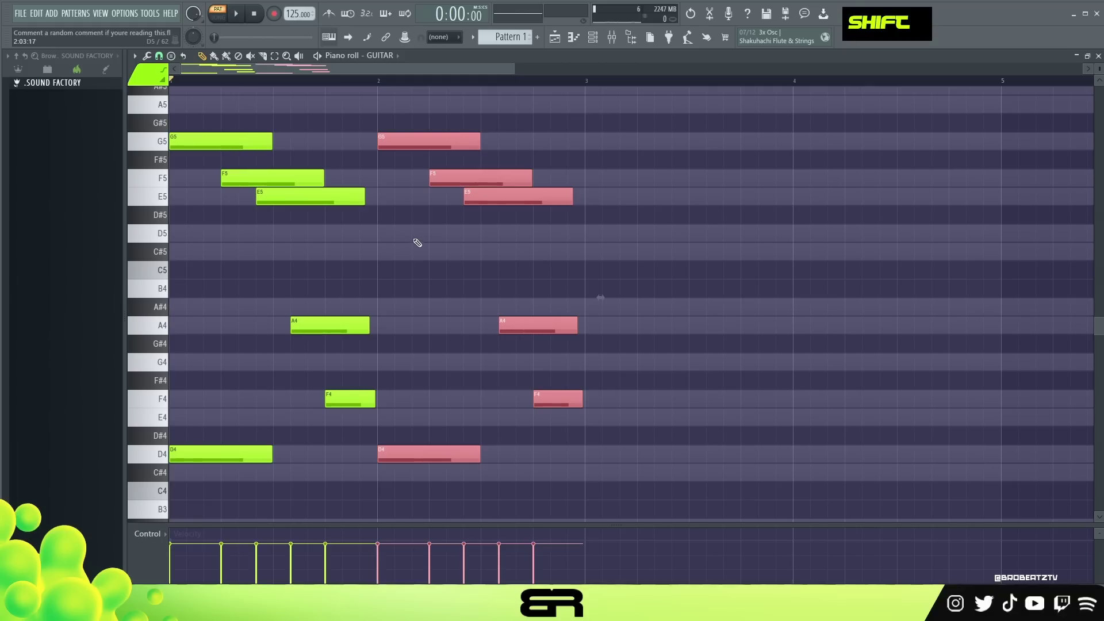
pyautogui.rightClick(430, 372)
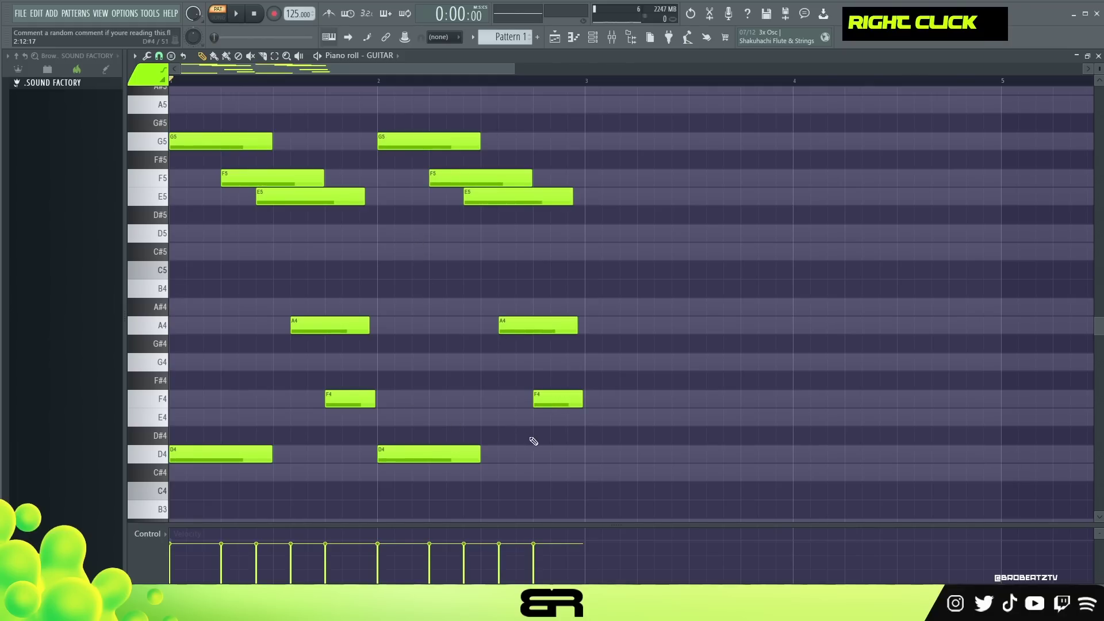
# - Delete the A4 and F4 notes from bar 2, and add a short C#4 note at the end of the bar
pyautogui.rightClick(541, 325)
pyautogui.rightClick(561, 397)
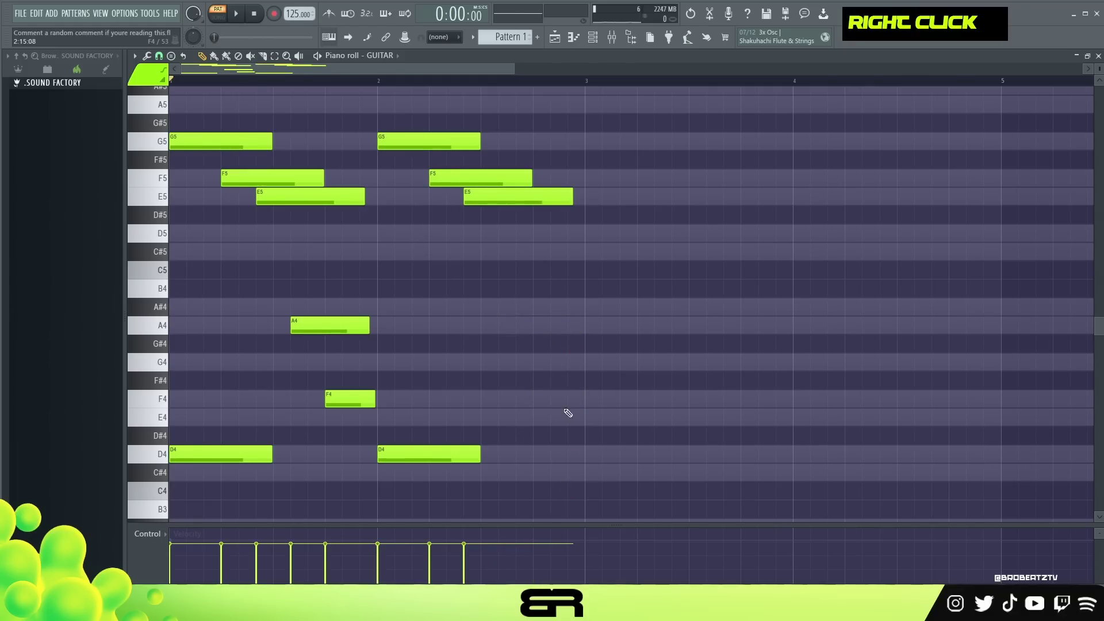
pyautogui.keyDown('ctrl'); pyautogui.click(454, 450); pyautogui.keyUp('ctrl')
pyautogui.keyDown('shift'); pyautogui.moveTo(413, 456); pyautogui.dragTo(585, 486); pyautogui.keyUp('shift')
pyautogui.press('alt')
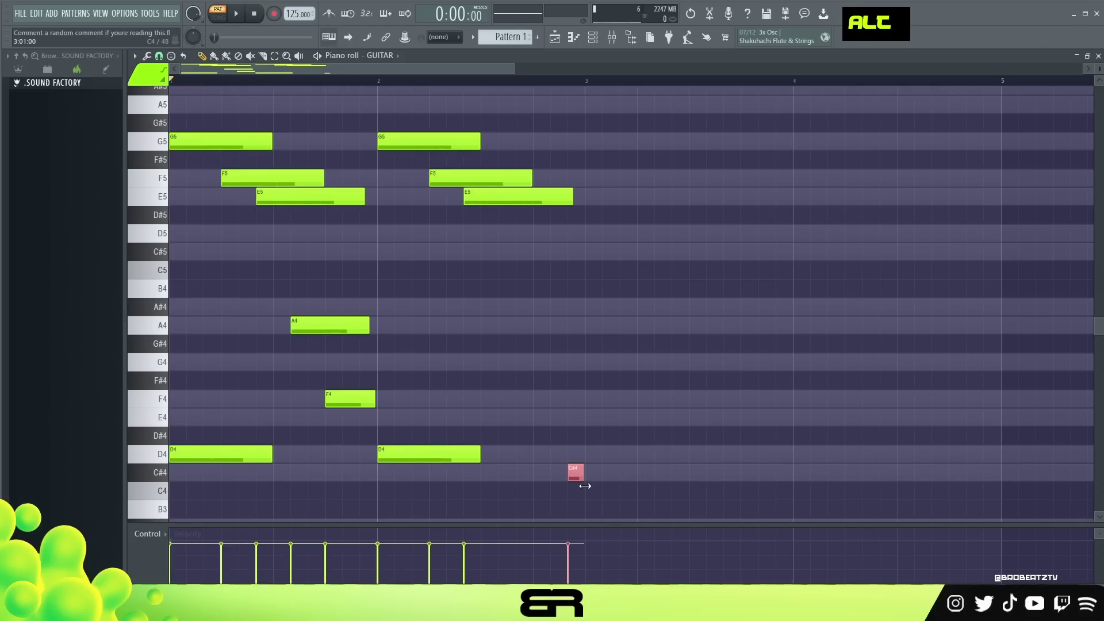
# - Duplicate the two-bar melody into bars 3 and 4 and play the pattern
pyautogui.keyDown('ctrl'); pyautogui.moveTo(641, 116); pyautogui.dragTo(589, 473); pyautogui.keyUp('ctrl')
pyautogui.keyDown('shift'); pyautogui.rightClick(626, 427); pyautogui.keyUp('shift')
pyautogui.press('space')
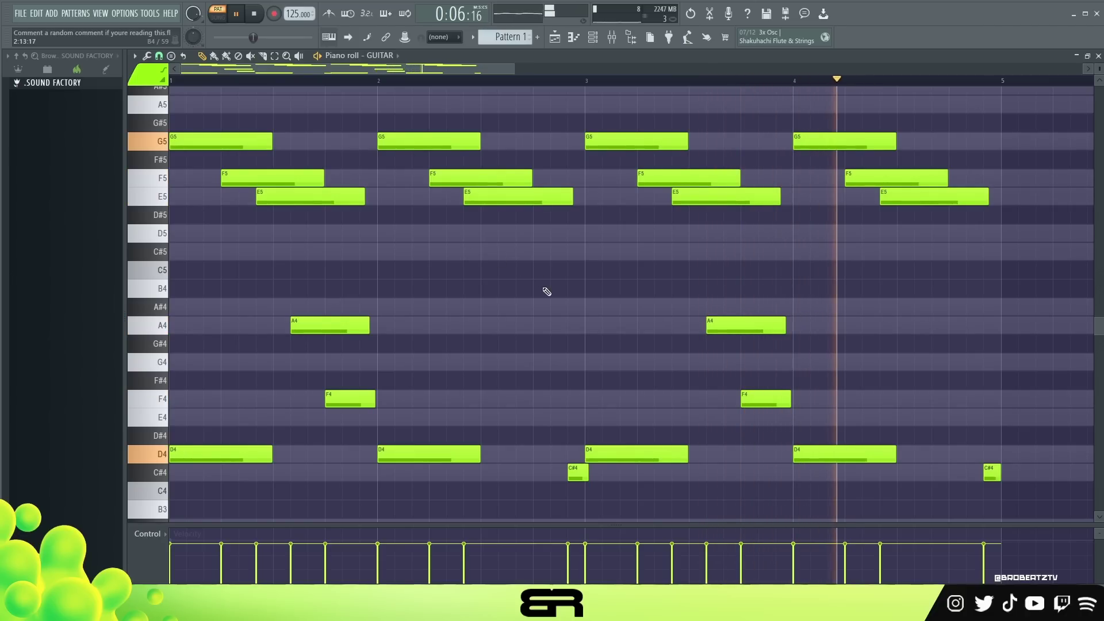
# - Open the guitar channel's Soft Nylon Guitar instrument and audition one of its highest keys
pyautogui.press('space')
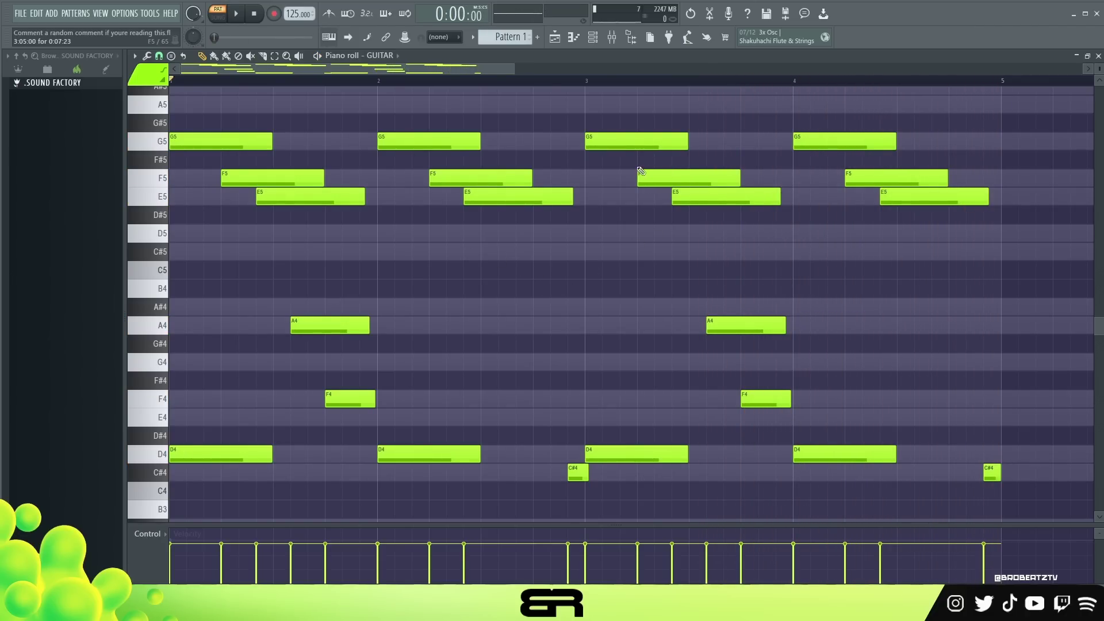
pyautogui.press('F6')
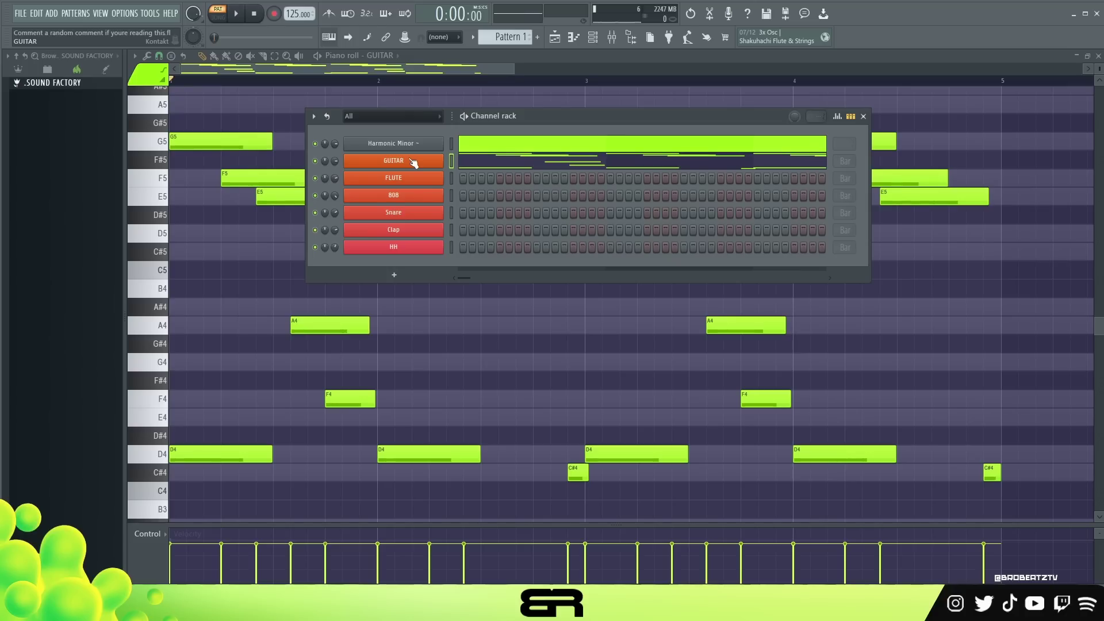
pyautogui.click(412, 161)
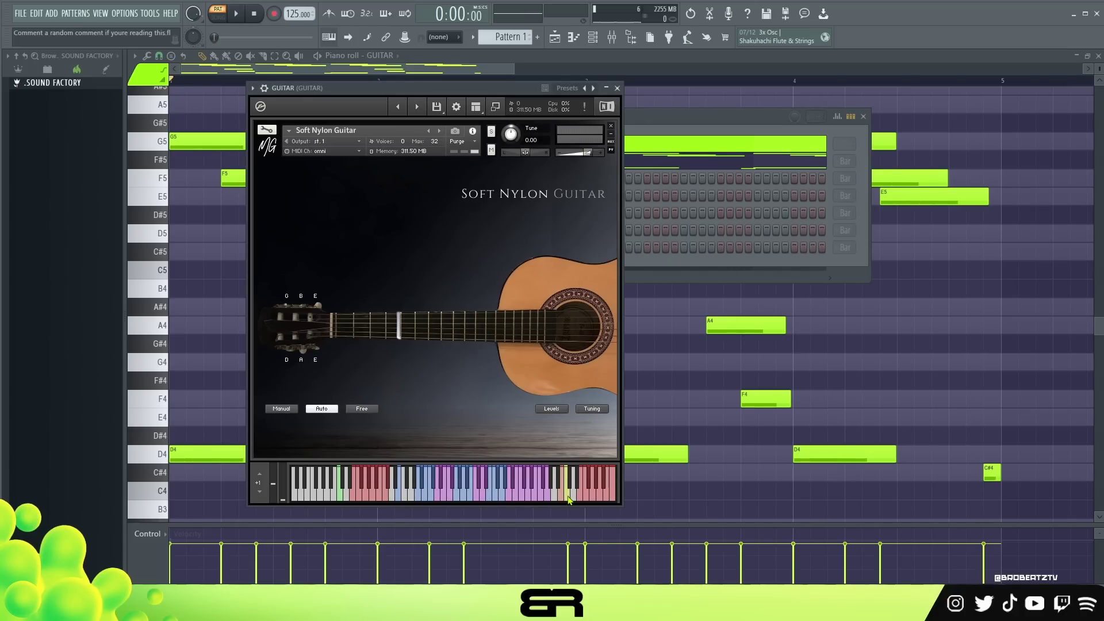
pyautogui.doubleClick(567, 499)
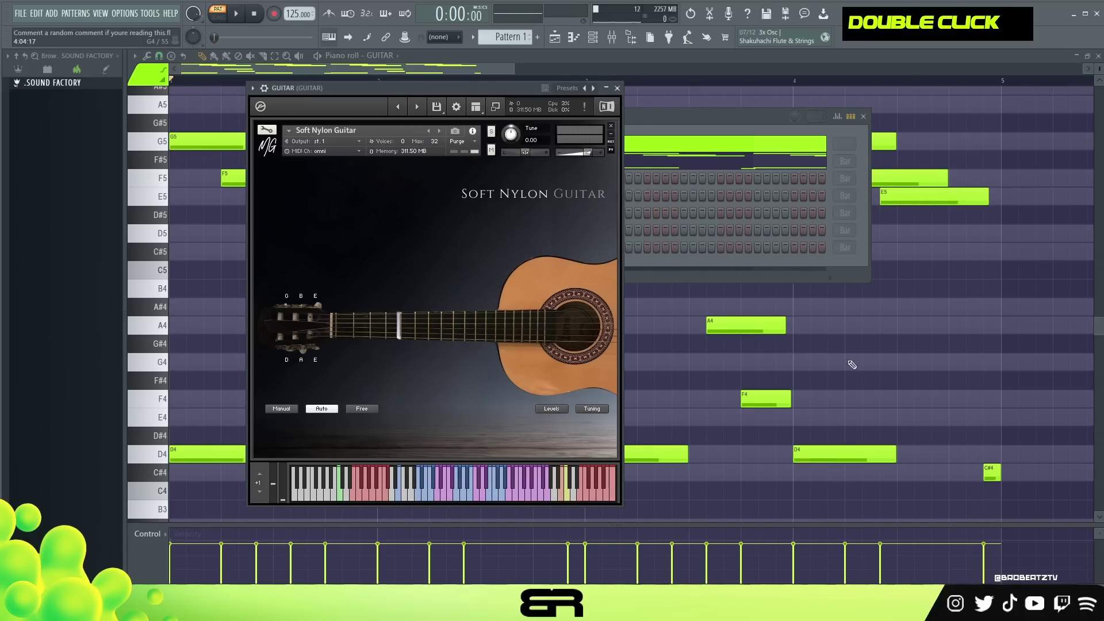
pyautogui.rightClick(852, 364)
# - Set the note colour group to 6 for the new high notes
pyautogui.click(147, 76)
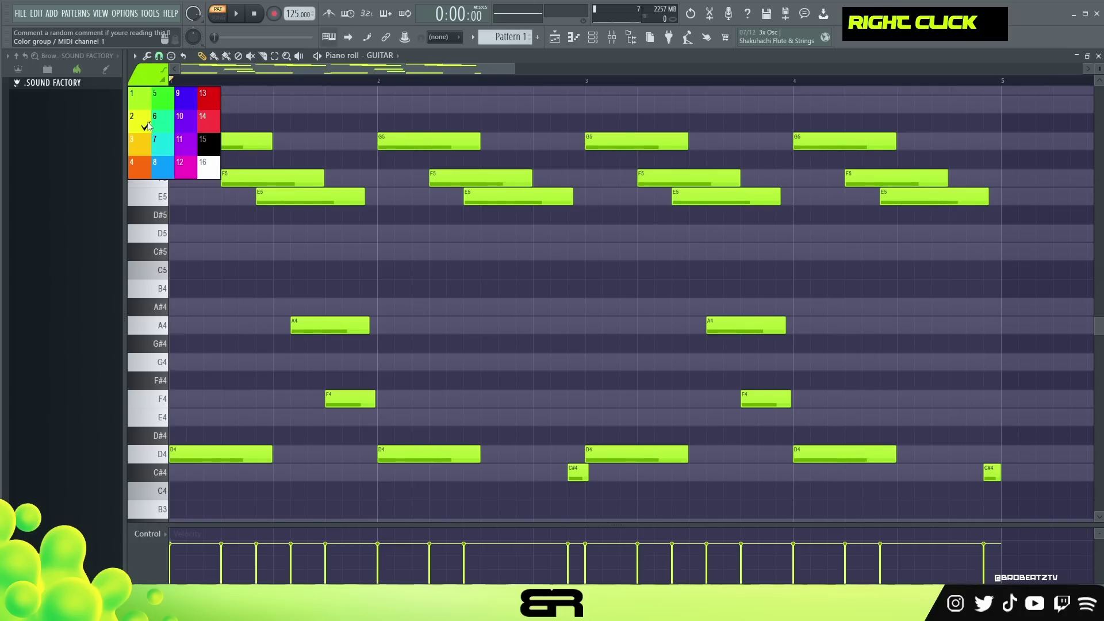
pyautogui.click(152, 123)
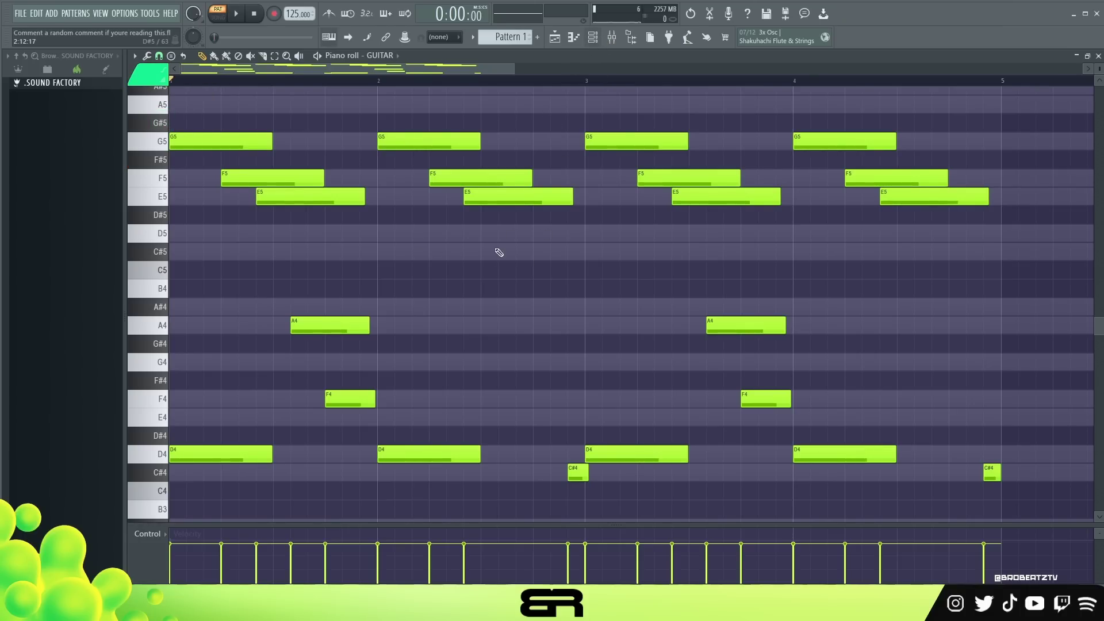
pyautogui.scroll(5, 473, 308)
pyautogui.scroll(-1, 480, 313)
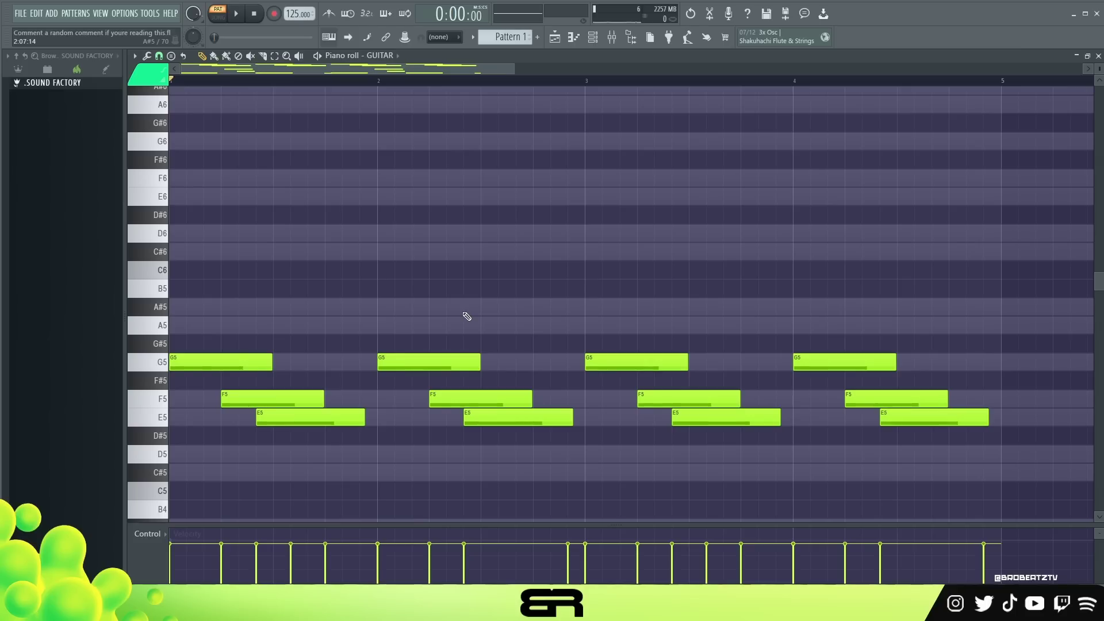
pyautogui.scroll(-5, 469, 315)
pyautogui.scroll(1, 423, 269)
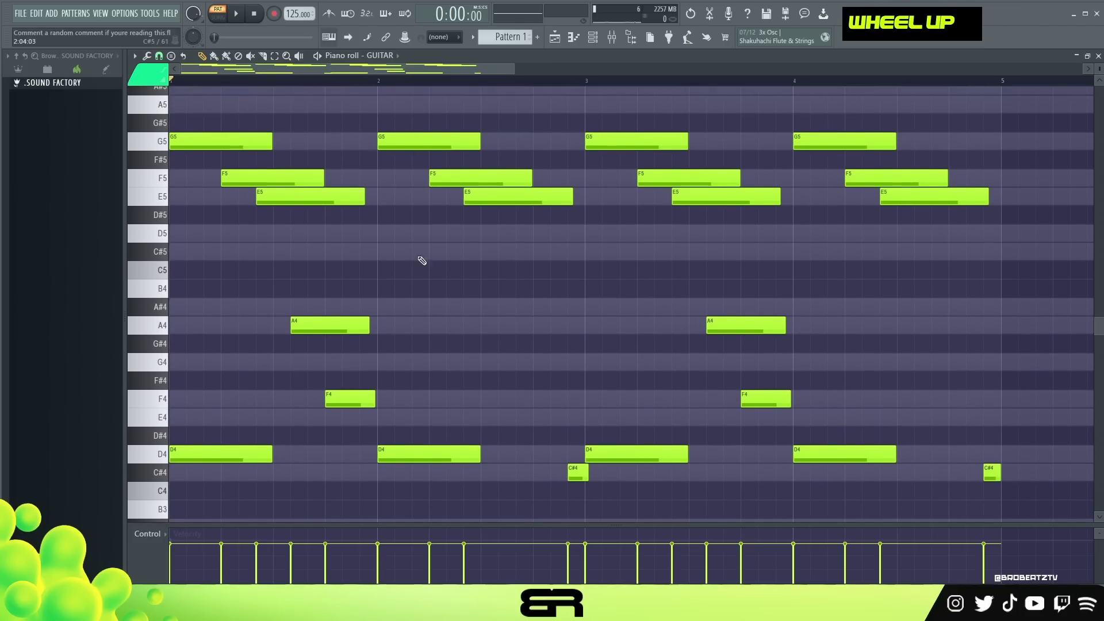
pyautogui.scroll(5, 529, 288)
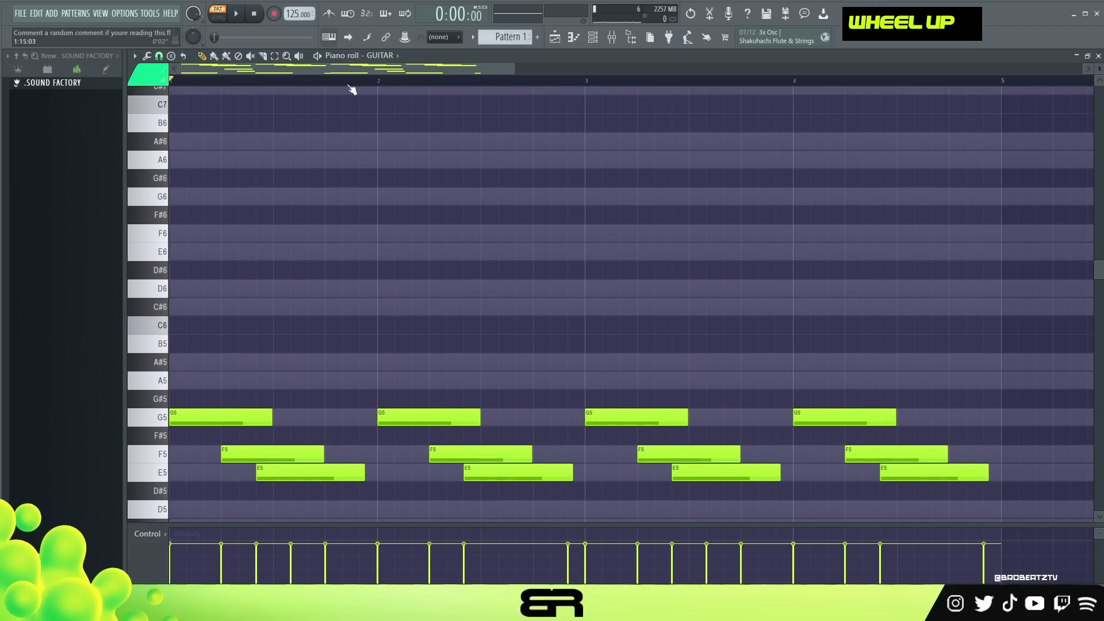
pyautogui.click(179, 90)
pyautogui.press('space')
pyautogui.press('space')
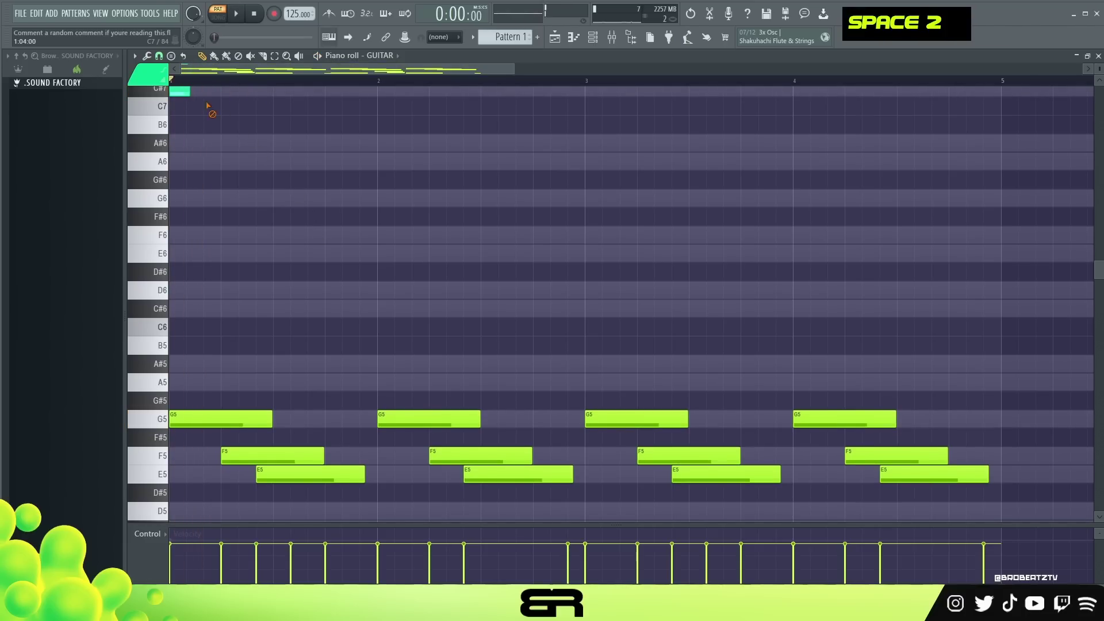
pyautogui.rightClick(183, 94)
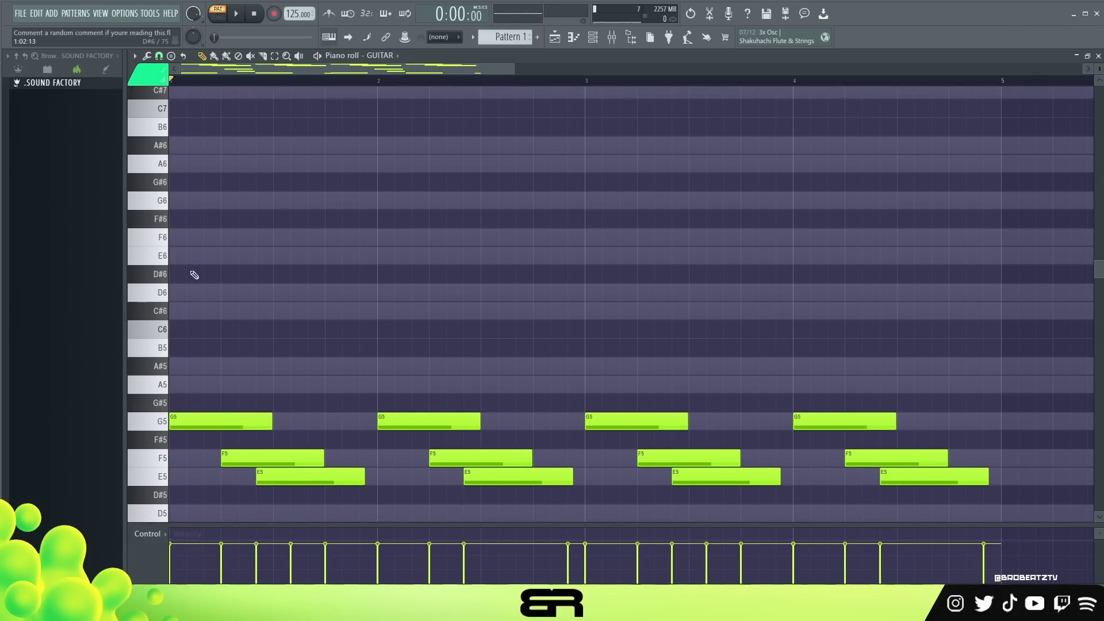
# - Audition the C6 and C7 keys and replay the start of the melody several times
pyautogui.click(161, 329)
pyautogui.press('space')
pyautogui.press('space')
pyautogui.click(153, 109)
pyautogui.press('space')
pyautogui.press('space')
pyautogui.press('space')
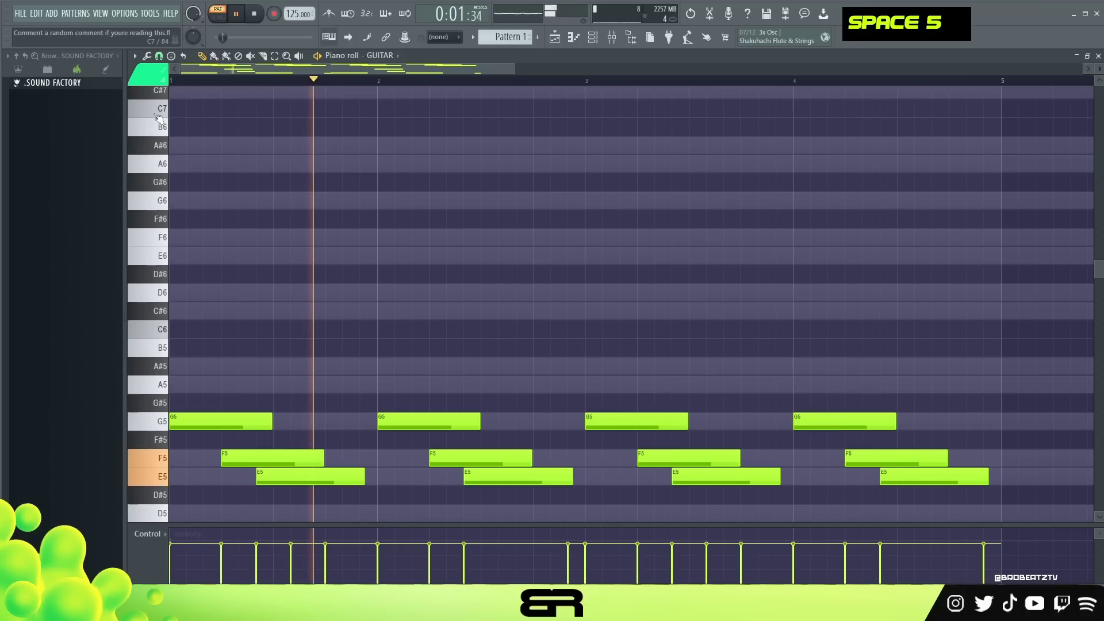
pyautogui.press('space')
pyautogui.press('space')
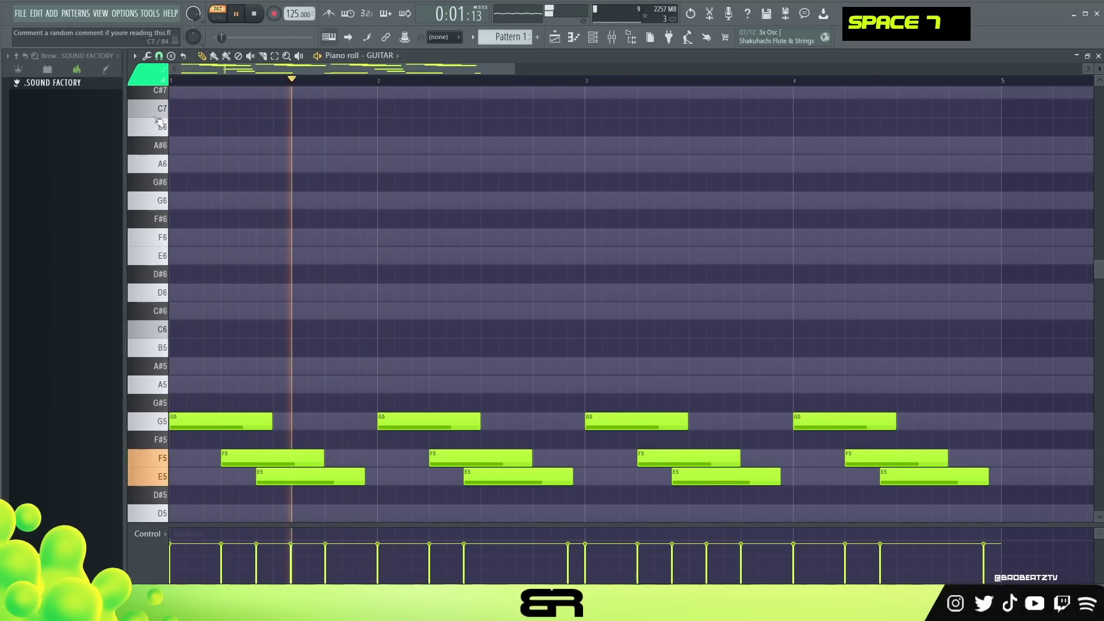
pyautogui.press('space')
pyautogui.press('space')
# - Add a B6 note early in bar 2, lengthen it to about double, and replay the melody
pyautogui.click(421, 126)
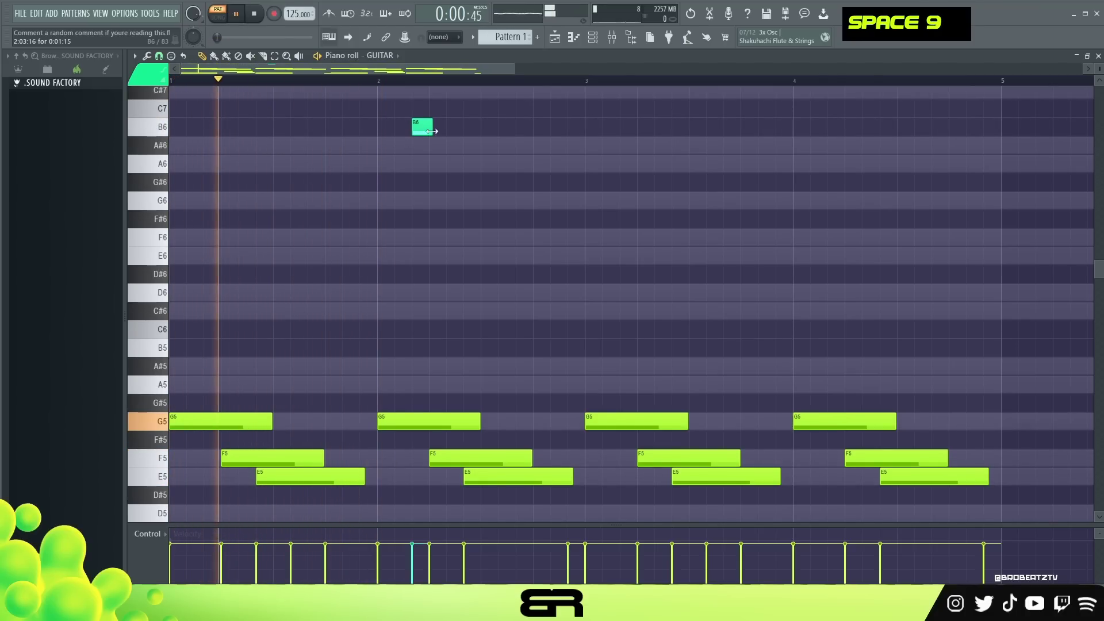
pyautogui.moveTo(434, 130); pyautogui.dragTo(452, 139)
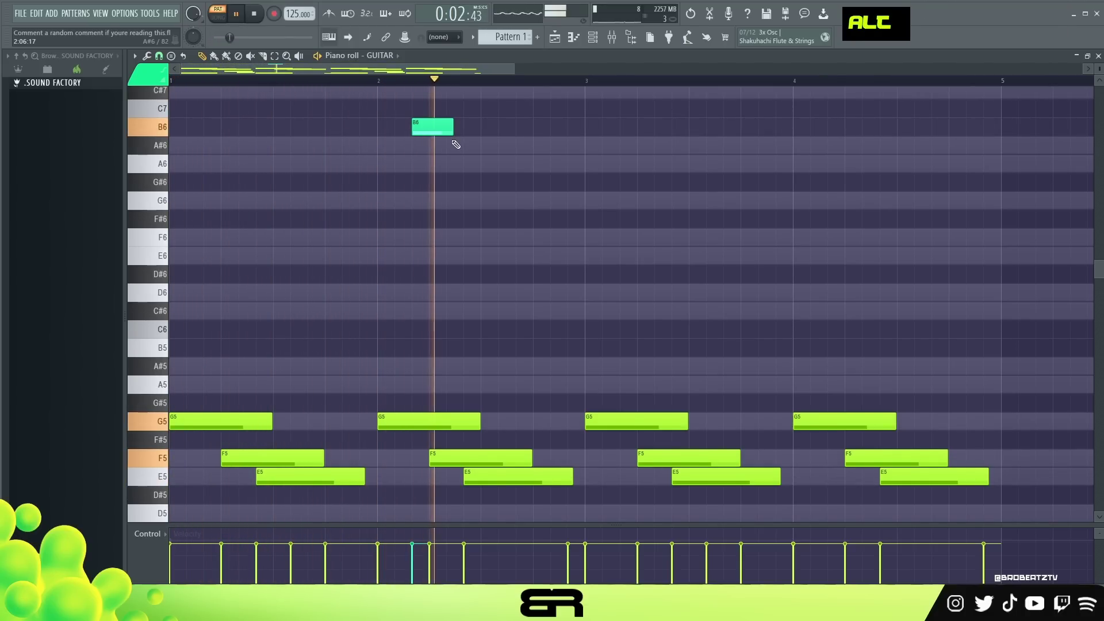
pyautogui.press('space')
pyautogui.press('space')
# - Copy the B6 note into the second half of bar 2 as a B6 followed by a C7, checking it in playback
pyautogui.press('ctrl')
pyautogui.moveTo(441, 118); pyautogui.dragTo(566, 109)
pyautogui.press('space')
pyautogui.press('space')
pyautogui.click(548, 108)
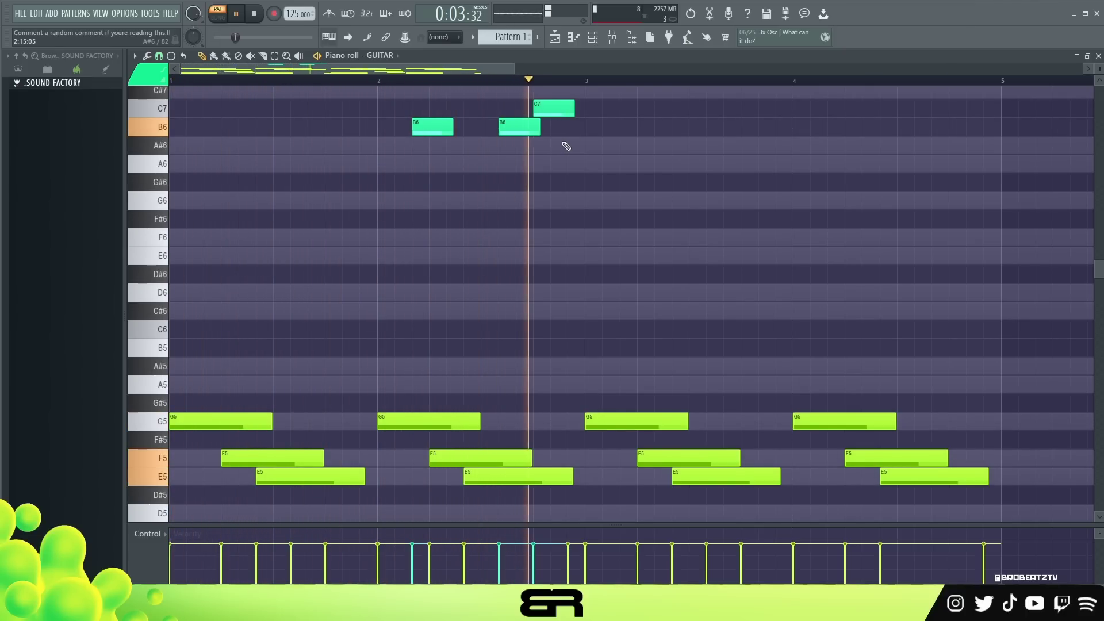
pyautogui.press('space')
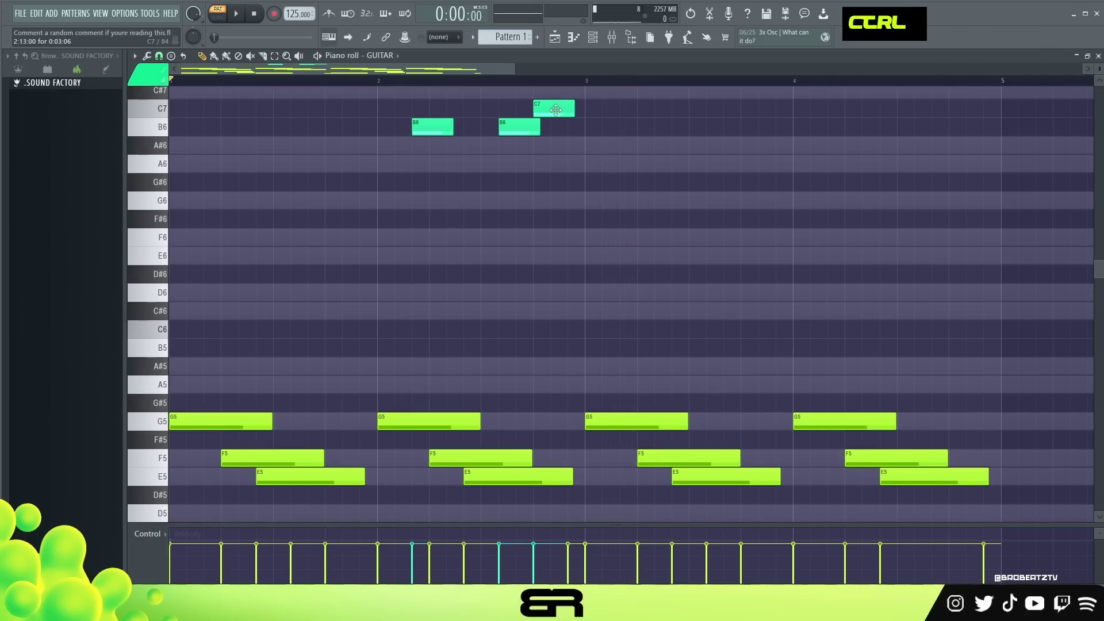
# - Copy the high notes into bars 3 and 4, with one B6 past the middle of bar 3 and B6 and C7 ending bar 4, and play the pattern
pyautogui.scroll(-1, 555, 110)
pyautogui.moveTo(579, 153); pyautogui.dragTo(431, 86)
pyautogui.moveTo(430, 130)
pyautogui.mouseDown()
pyautogui.moveTo(845, 129)
pyautogui.moveTo(678, 137)
pyautogui.moveTo(720, 134)
pyautogui.mouseUp()
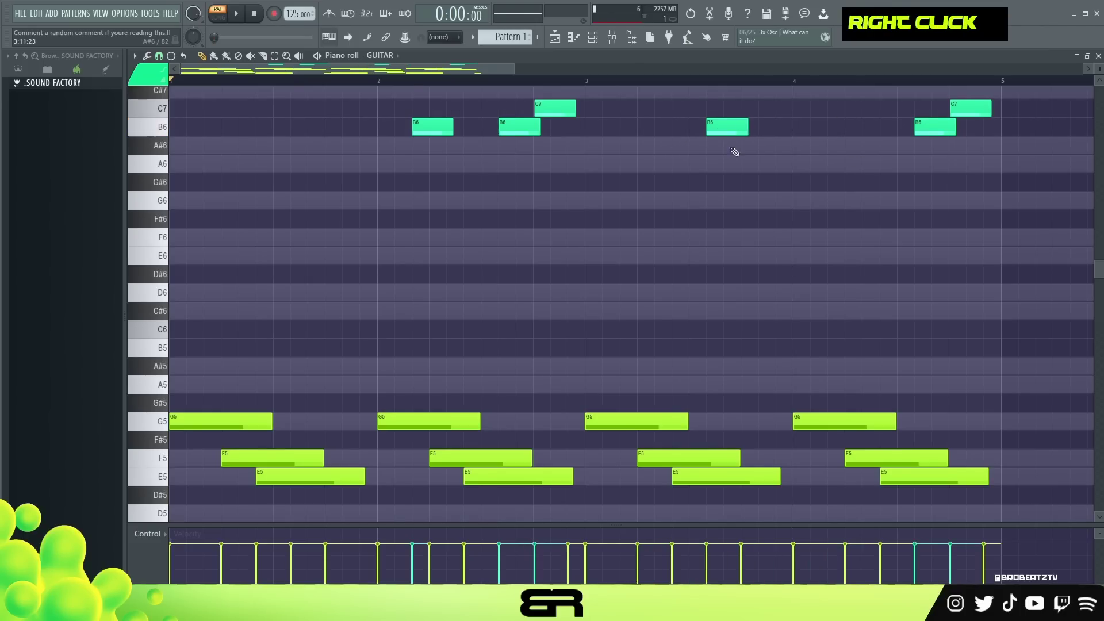
pyautogui.press('space')
pyautogui.keyDown('ctrl'); pyautogui.rightClick(744, 234); pyautogui.keyUp('ctrl')
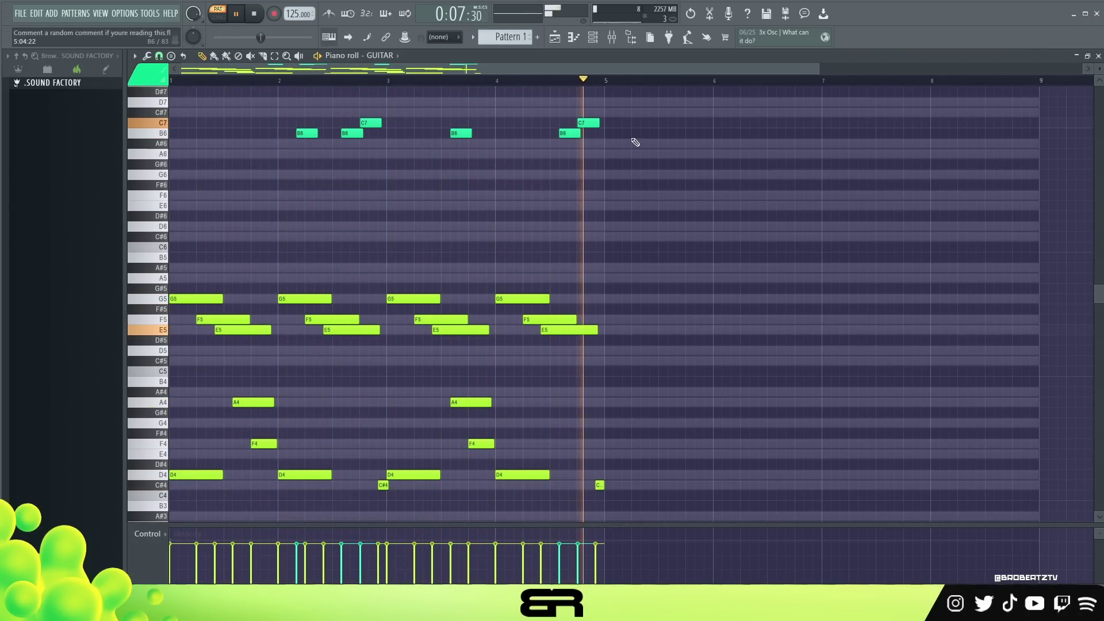
pyautogui.press('space')
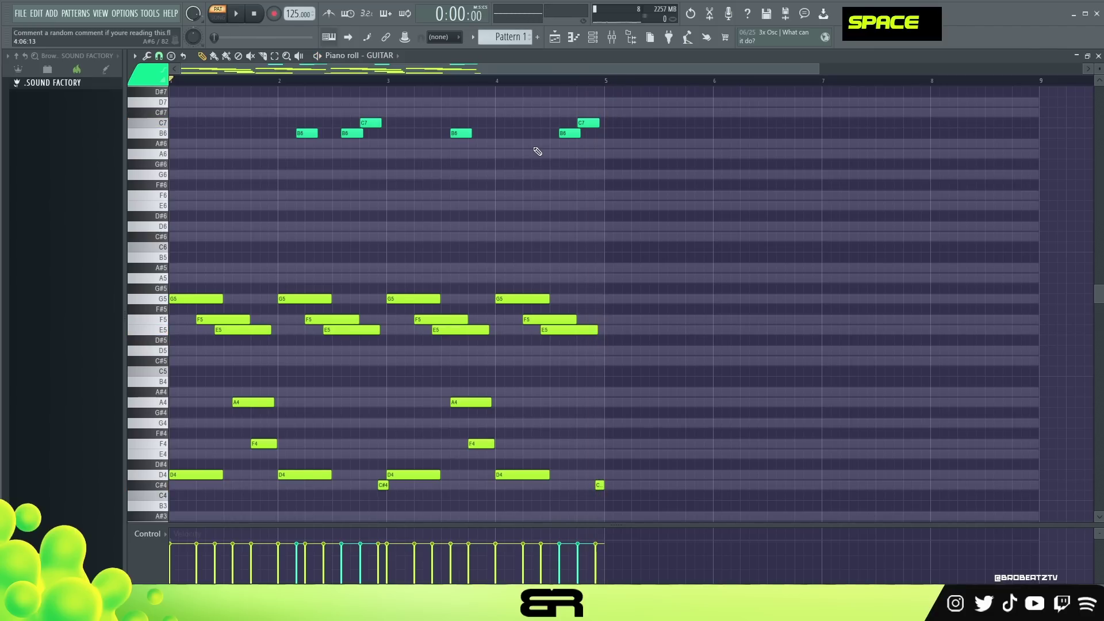
pyautogui.moveTo(580, 112); pyautogui.dragTo(232, 156)
pyautogui.rightClick(619, 181)
pyautogui.moveTo(624, 112); pyautogui.dragTo(254, 183)
pyautogui.rightClick(370, 192)
pyautogui.scroll(-1, 370, 192)
pyautogui.scroll(1, 371, 193)
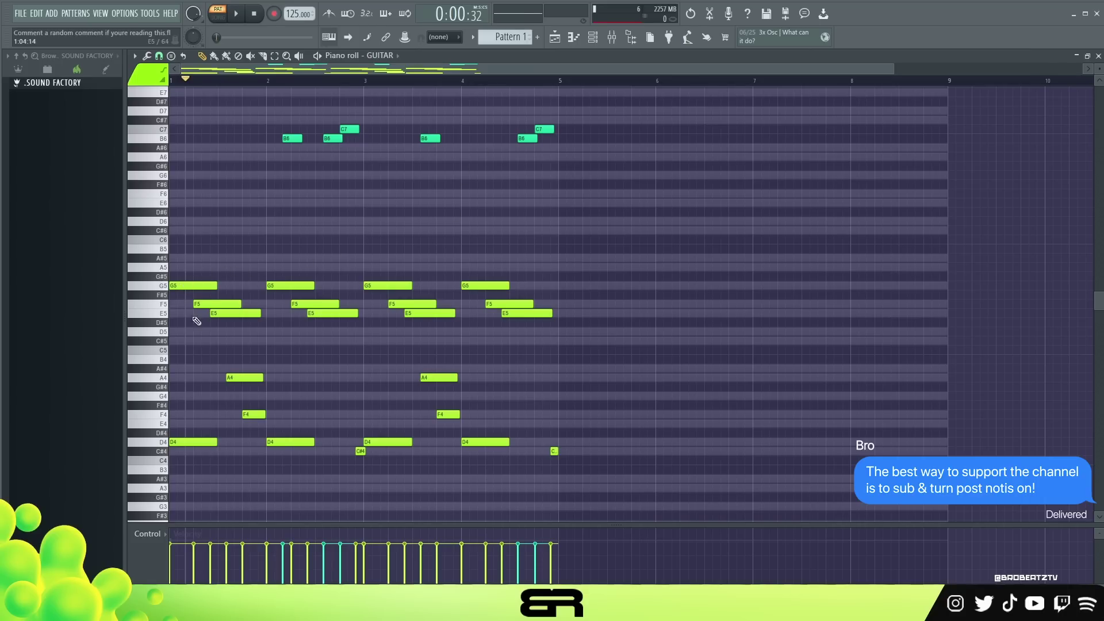
pyautogui.rightClick(249, 342)
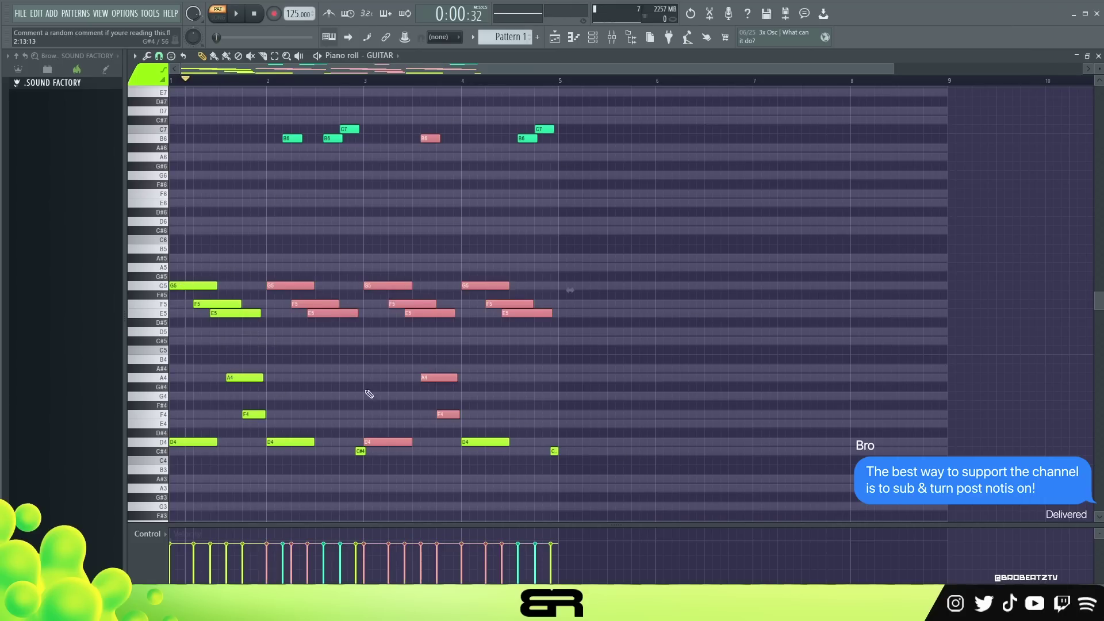
pyautogui.rightClick(390, 197)
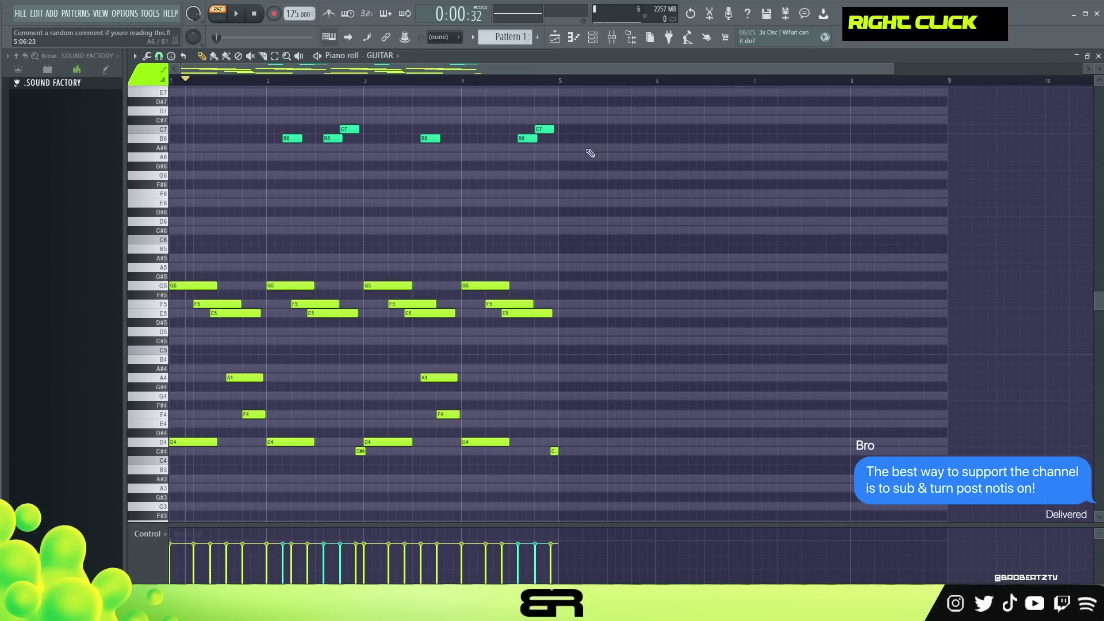
# - Play the opening briefly and duplicate all the notes of bars 1 to 4 into bars 5 to 8
pyautogui.press('space')
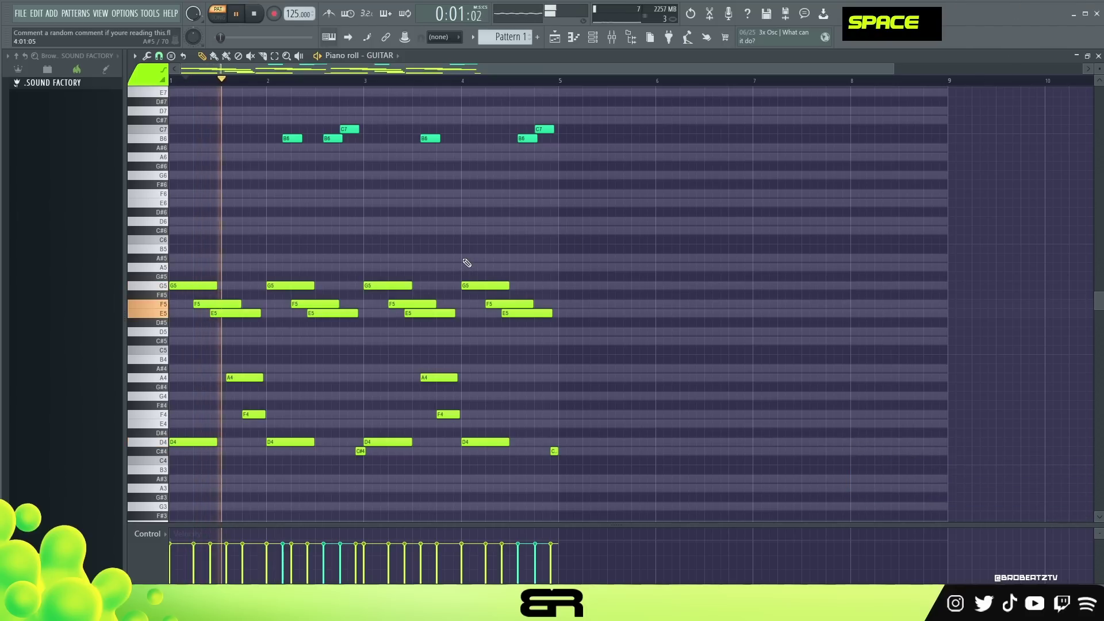
pyautogui.press('space')
pyautogui.moveTo(608, 127); pyautogui.dragTo(168, 459)
pyautogui.keyDown('shift'); pyautogui.moveTo(180, 287); pyautogui.dragTo(569, 287); pyautogui.keyUp('shift')
pyautogui.rightClick(569, 288)
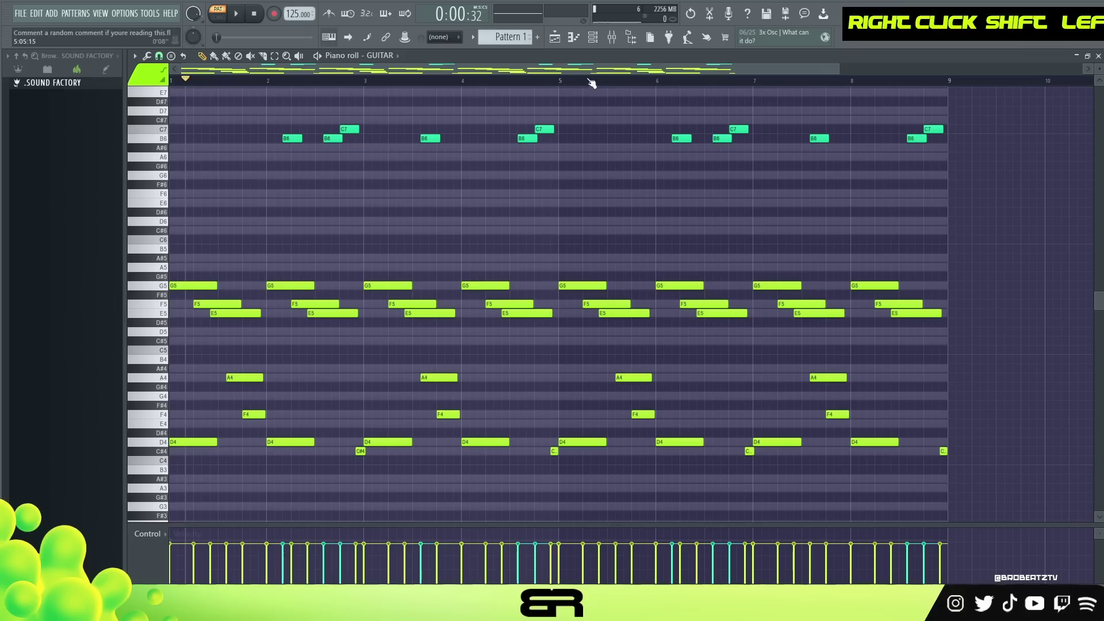
# - Try adding F3 and A3 notes below the D4 note at the start of bar 5, and delete both
pyautogui.scroll(4, 671, 82)
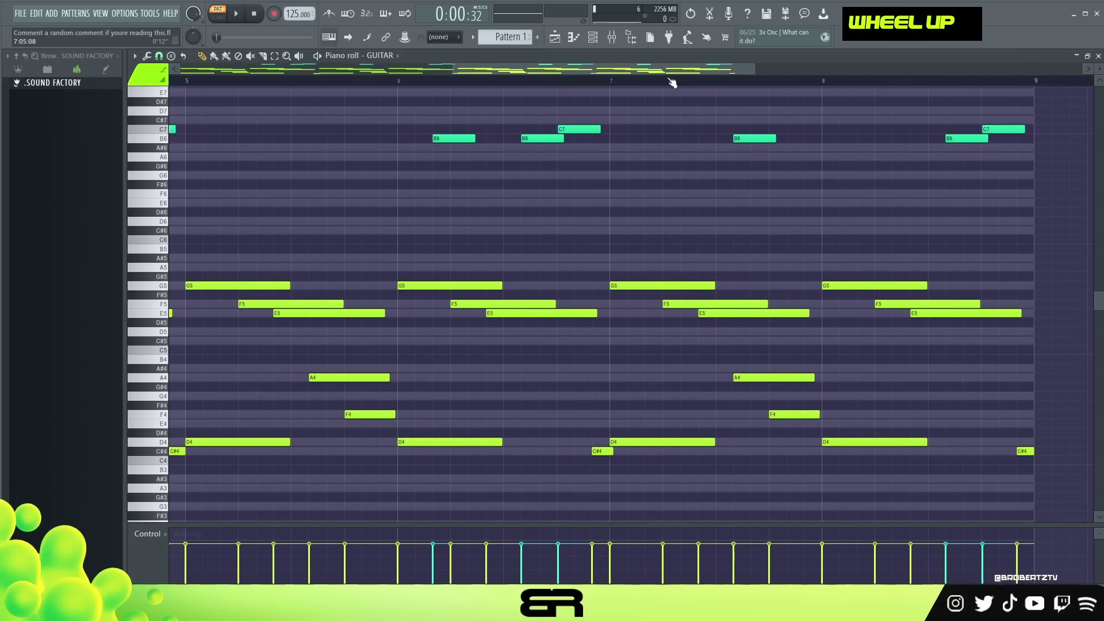
pyautogui.scroll(-4, 1039, 126)
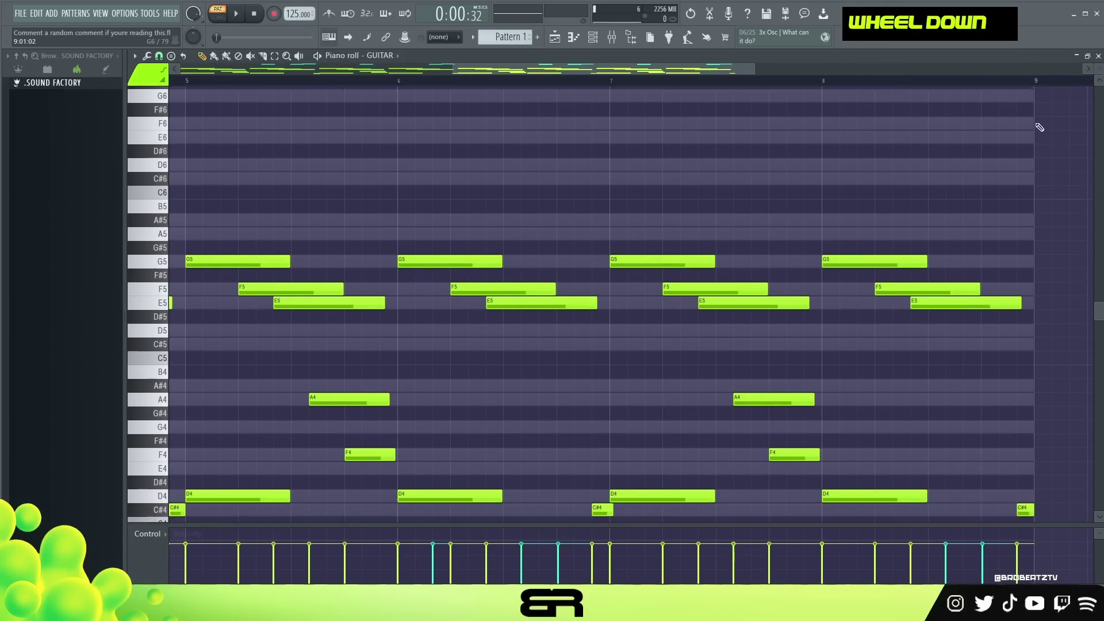
pyautogui.scroll(-3, 1099, 71)
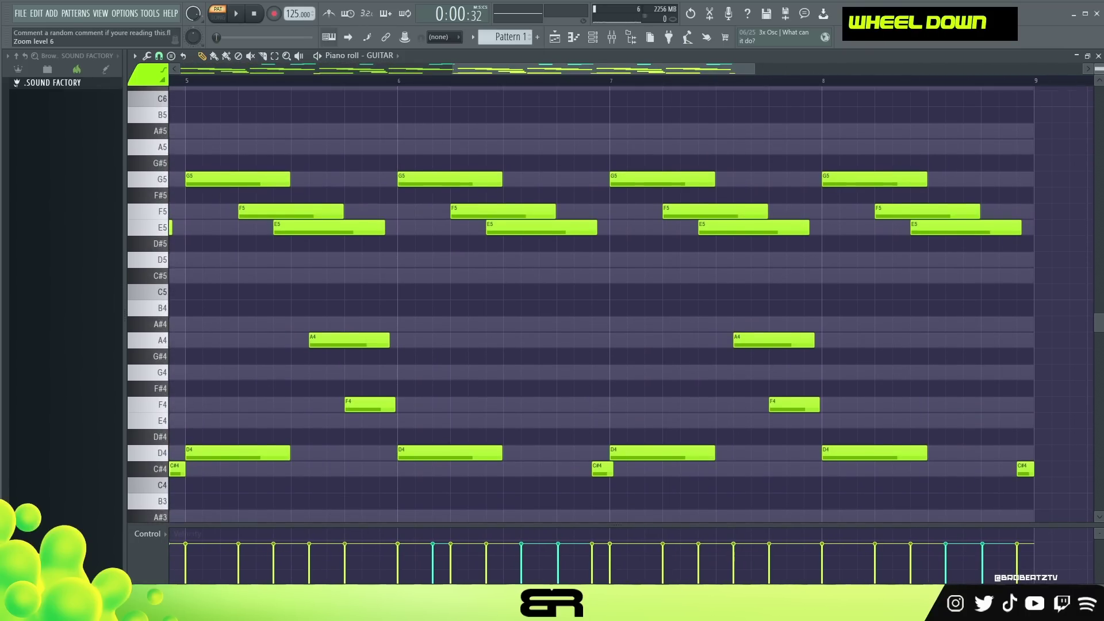
pyautogui.scroll(-3, 820, 152)
pyautogui.hscroll(-2, 678, 73)
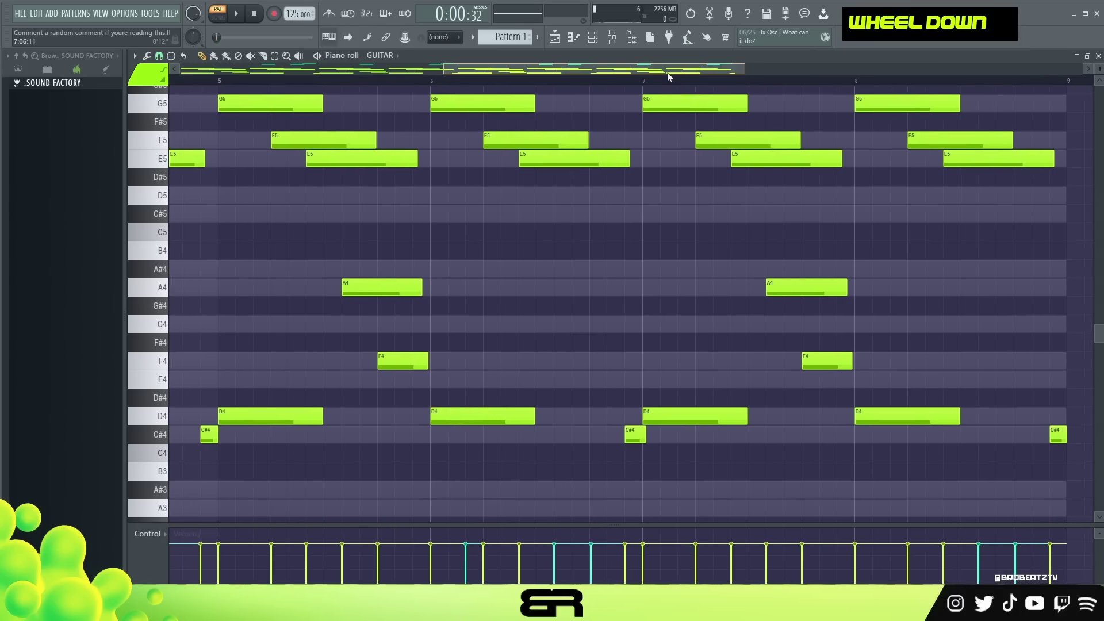
pyautogui.scroll(3, 685, 283)
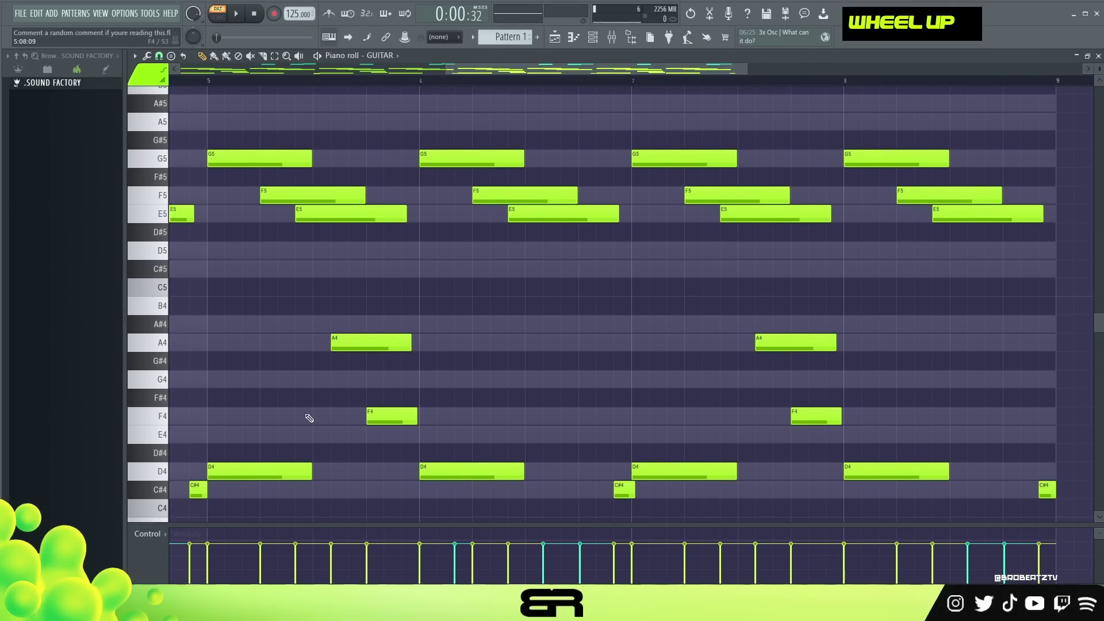
pyautogui.scroll(-3, 311, 407)
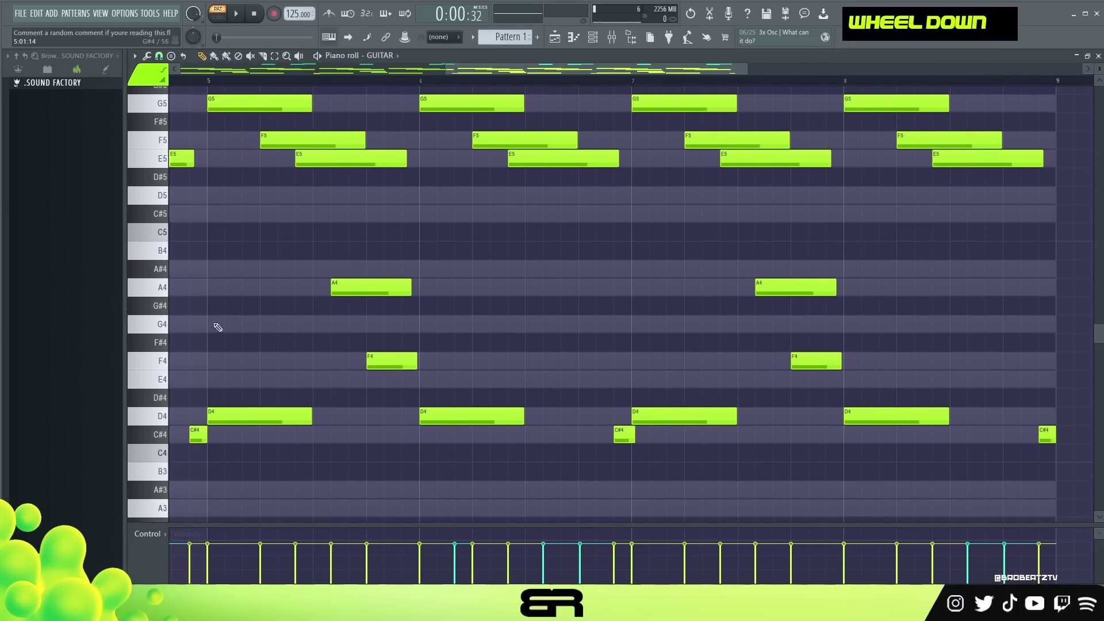
pyautogui.moveTo(247, 408); pyautogui.dragTo(1067, 460)
pyautogui.rightClick(861, 469)
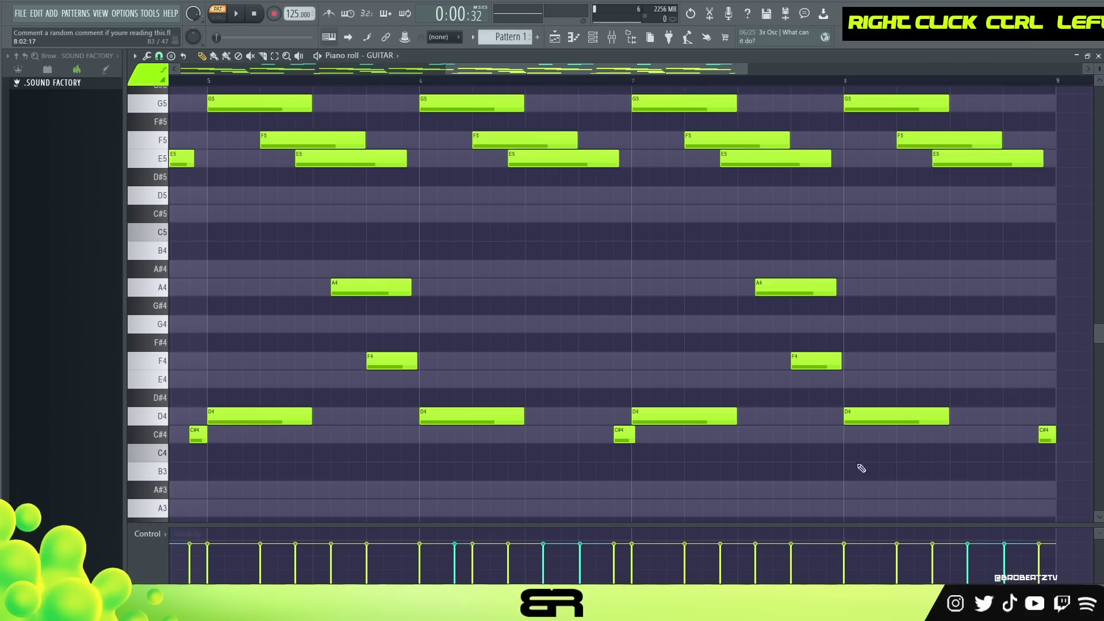
pyautogui.moveTo(293, 391)
pyautogui.mouseDown()
pyautogui.moveTo(254, 420)
pyautogui.moveTo(270, 356)
pyautogui.moveTo(285, 347)
pyautogui.moveTo(234, 294)
pyautogui.mouseUp()
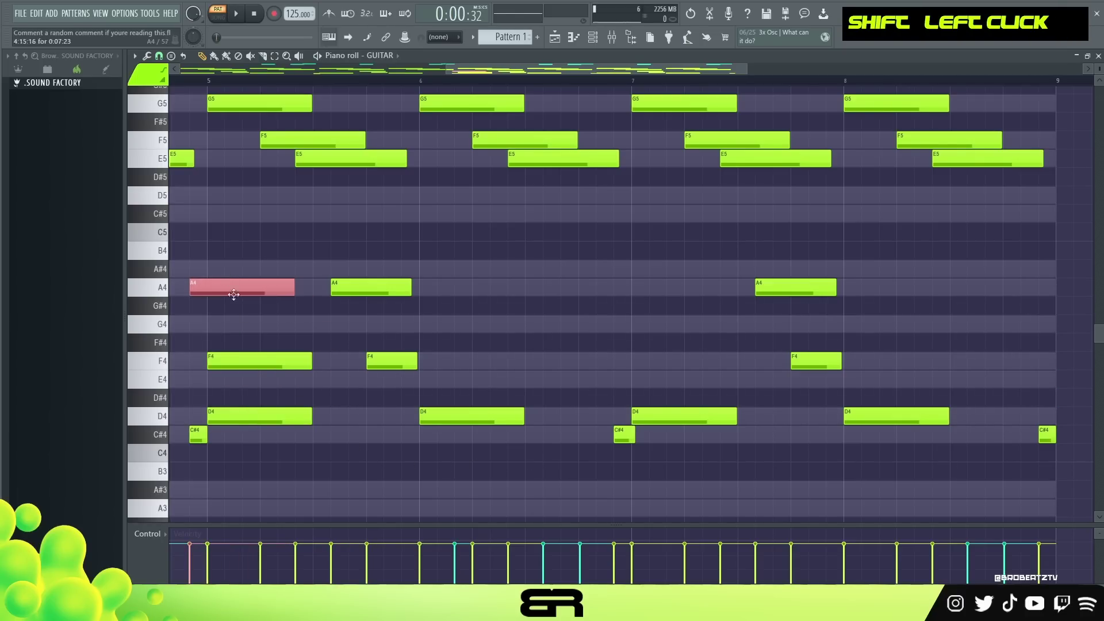
pyautogui.keyDown('ctrl'); pyautogui.click(258, 362); pyautogui.keyUp('ctrl')
pyautogui.hotkey('ctrl', 'Down')
pyautogui.scroll(-2, 257, 439)
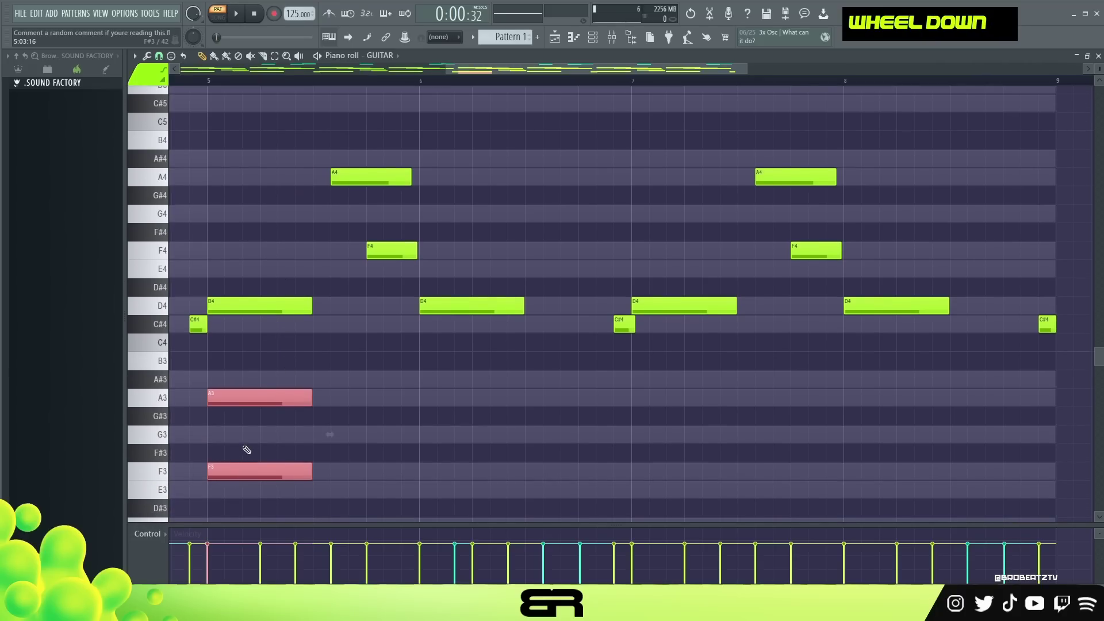
pyautogui.rightClick(253, 472)
pyautogui.rightClick(259, 396)
# - Stack copies of the D4 note at the start of bar 5 beneath it as A#3, A3, G3 and F3
pyautogui.moveTo(253, 262); pyautogui.dragTo(272, 450)
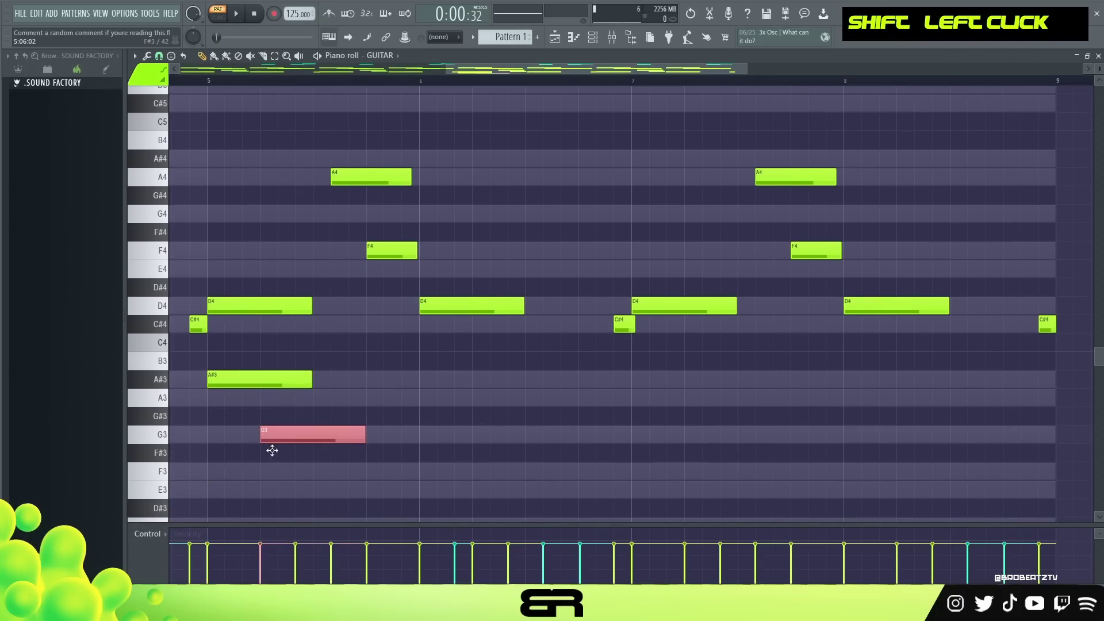
pyautogui.rightClick(429, 443)
pyautogui.keyDown('ctrl'); pyautogui.click(246, 308); pyautogui.keyUp('ctrl')
pyautogui.moveTo(248, 308); pyautogui.dragTo(234, 176)
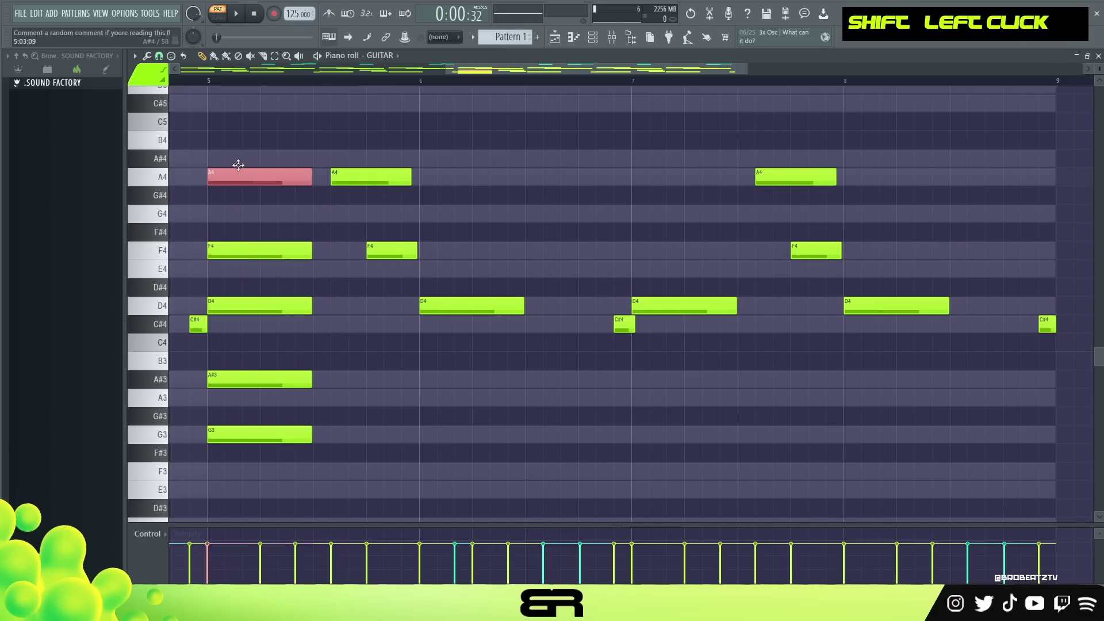
pyautogui.keyDown('ctrl'); pyautogui.click(265, 252); pyautogui.keyUp('ctrl')
pyautogui.hotkey('ctrl', 'Down')
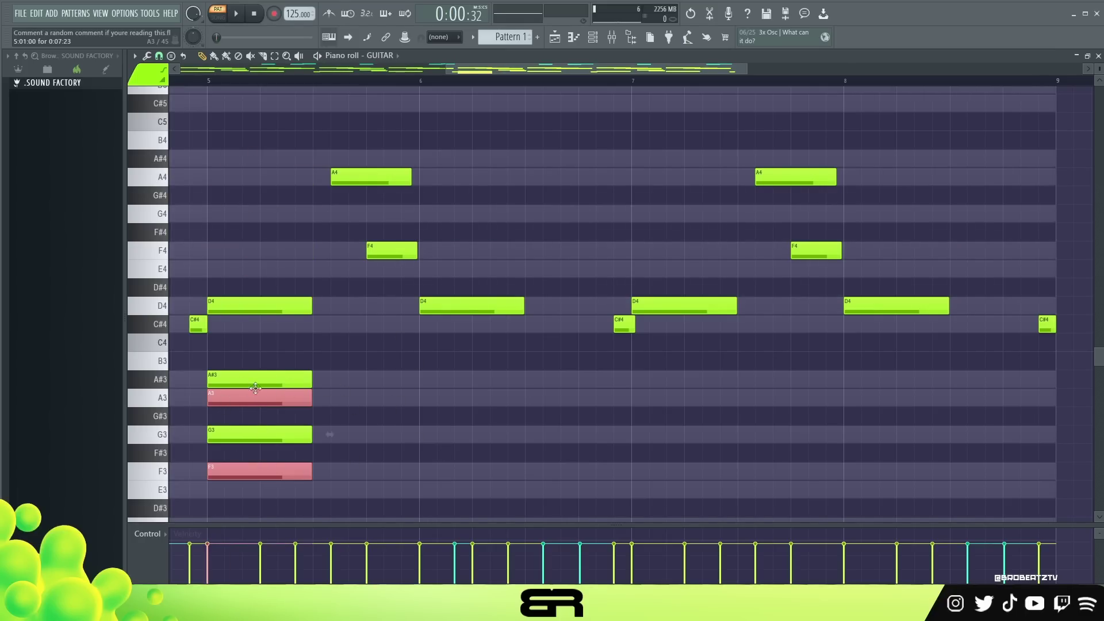
pyautogui.rightClick(391, 400)
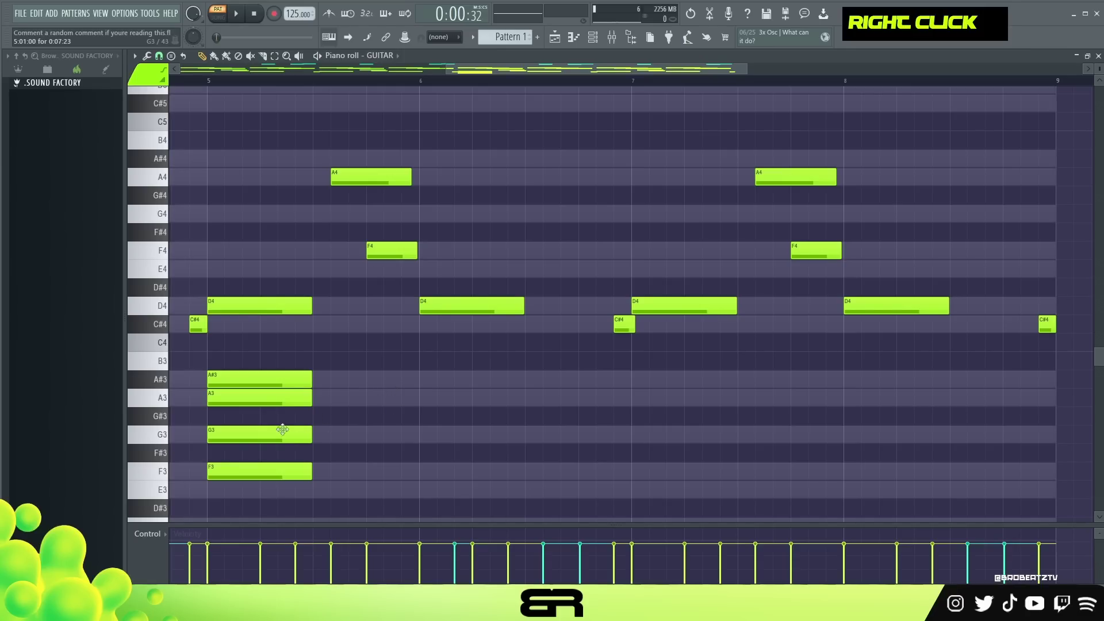
# - Delete the G3, F3 and D4 notes at the start of bar 5 and move the A3 note to the start of bar 6
pyautogui.rightClick(289, 434)
pyautogui.rightClick(289, 472)
pyautogui.moveTo(226, 397); pyautogui.dragTo(434, 398)
pyautogui.keyDown('ctrl'); pyautogui.click(444, 401); pyautogui.keyUp('ctrl')
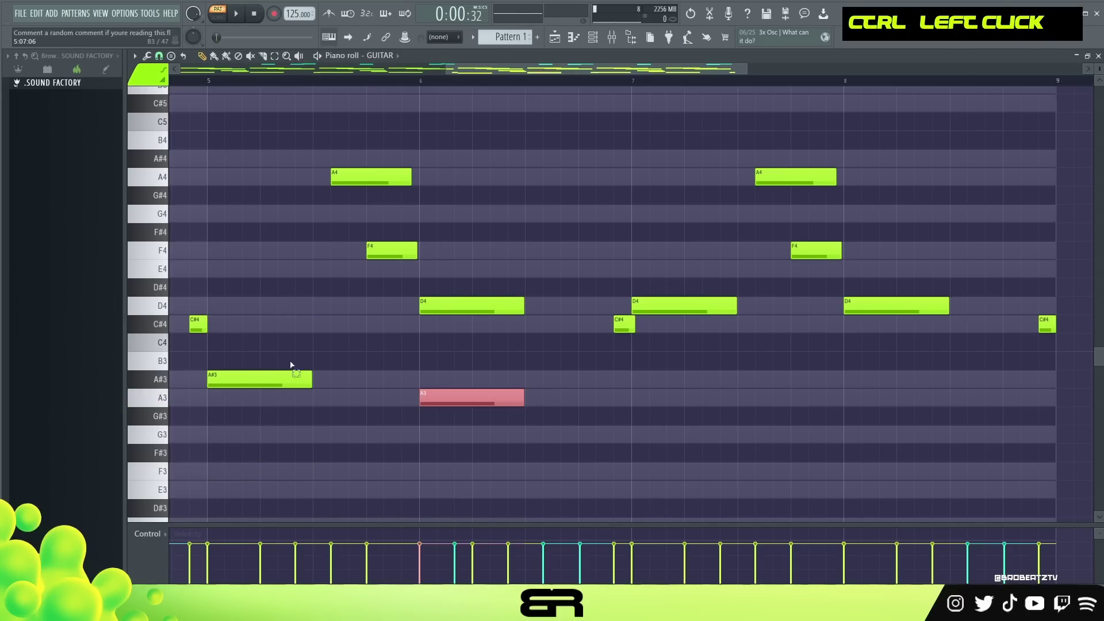
# - Shorten the A#3 note in bar 5 and the A3 note in bar 6 slightly, and duplicate each into its bar's second half
pyautogui.keyDown('ctrl'); pyautogui.keyDown('shift'); pyautogui.click(299, 379); pyautogui.keyUp('shift'); pyautogui.keyUp('ctrl')
pyautogui.moveTo(315, 380); pyautogui.dragTo(383, 376)
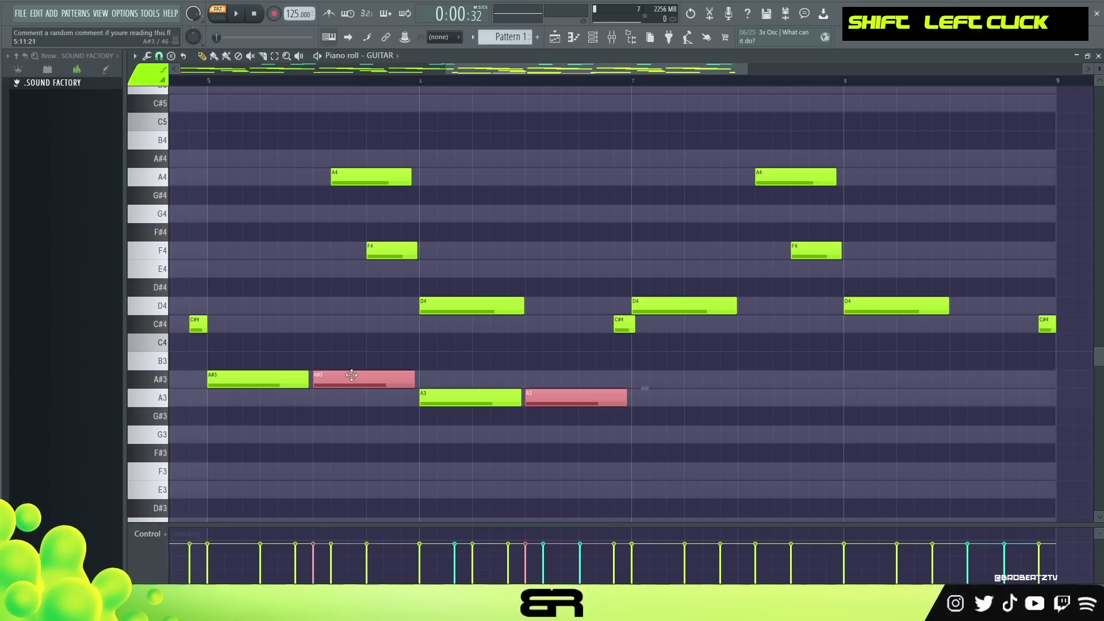
pyautogui.rightClick(357, 366)
# - Delete the remaining D4 and C#4 notes from bars 6 to 8 and play bars 5 and 6
pyautogui.rightClick(622, 332)
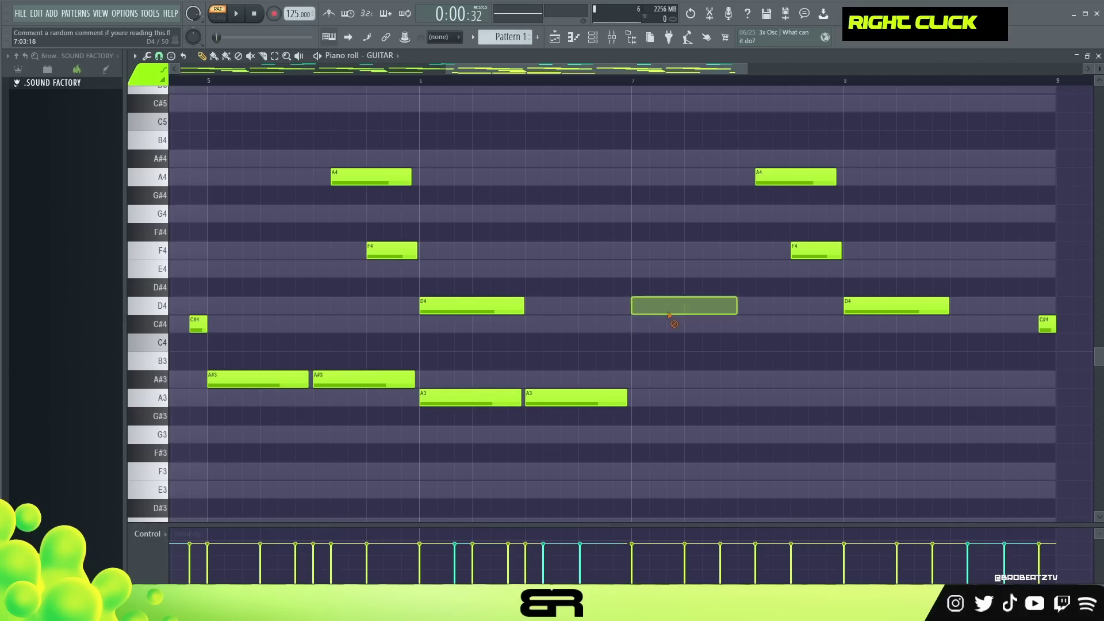
pyautogui.rightClick(1046, 324)
pyautogui.rightClick(496, 311)
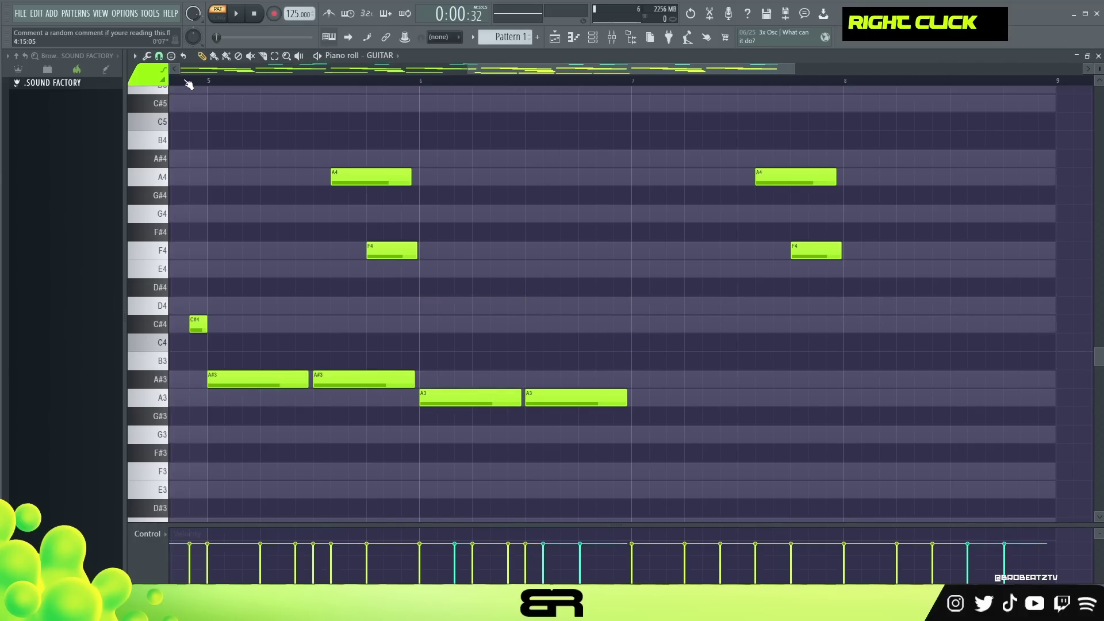
pyautogui.hscroll(-1, 189, 85)
pyautogui.press('space')
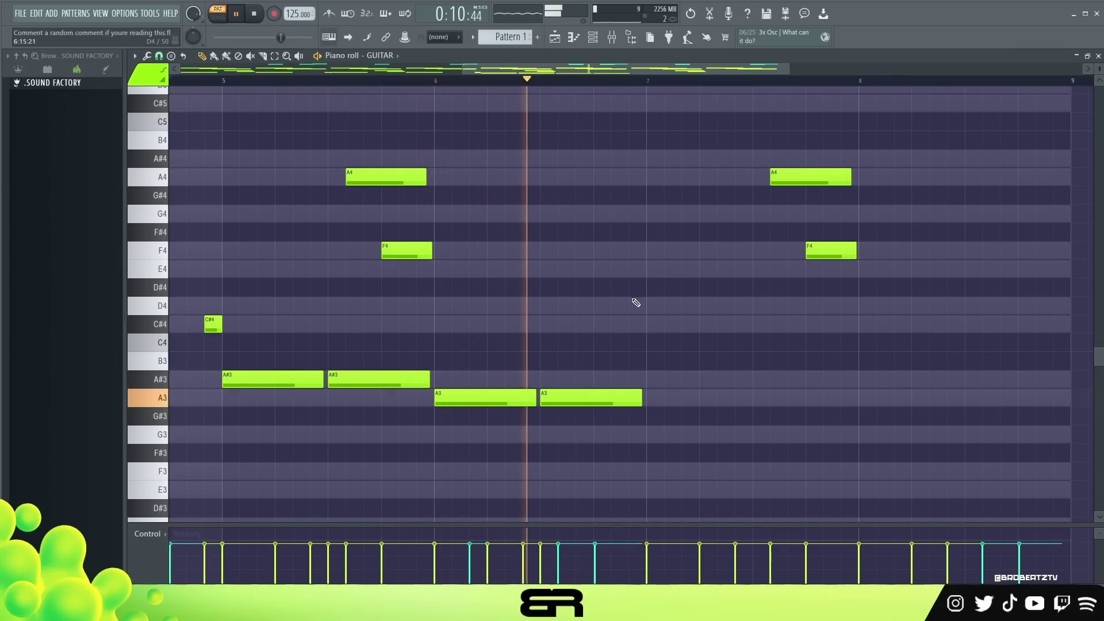
pyautogui.press('space')
# - Duplicate the low A#3 and A3 notes of bars 5 and 6 into bars 7 and 8
pyautogui.moveTo(706, 352)
pyautogui.mouseDown()
pyautogui.moveTo(370, 397)
pyautogui.moveTo(240, 428)
pyautogui.mouseUp()
pyautogui.moveTo(248, 379); pyautogui.dragTo(668, 388)
pyautogui.rightClick(574, 358)
# - Try adding a D4 note near the start of bar 5, and delete it
pyautogui.click(242, 323)
pyautogui.keyDown('ctrl'); pyautogui.click(282, 325); pyautogui.keyUp('ctrl')
pyautogui.rightClick(291, 325)
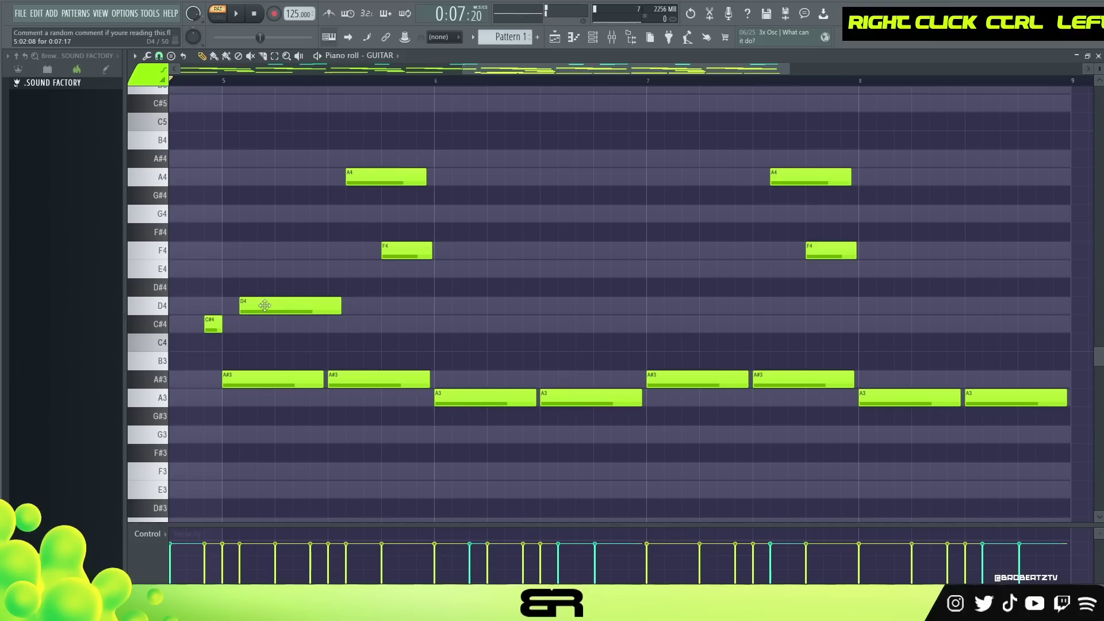
pyautogui.keyDown('ctrl'); pyautogui.click(263, 305); pyautogui.keyUp('ctrl')
pyautogui.rightClick(315, 309)
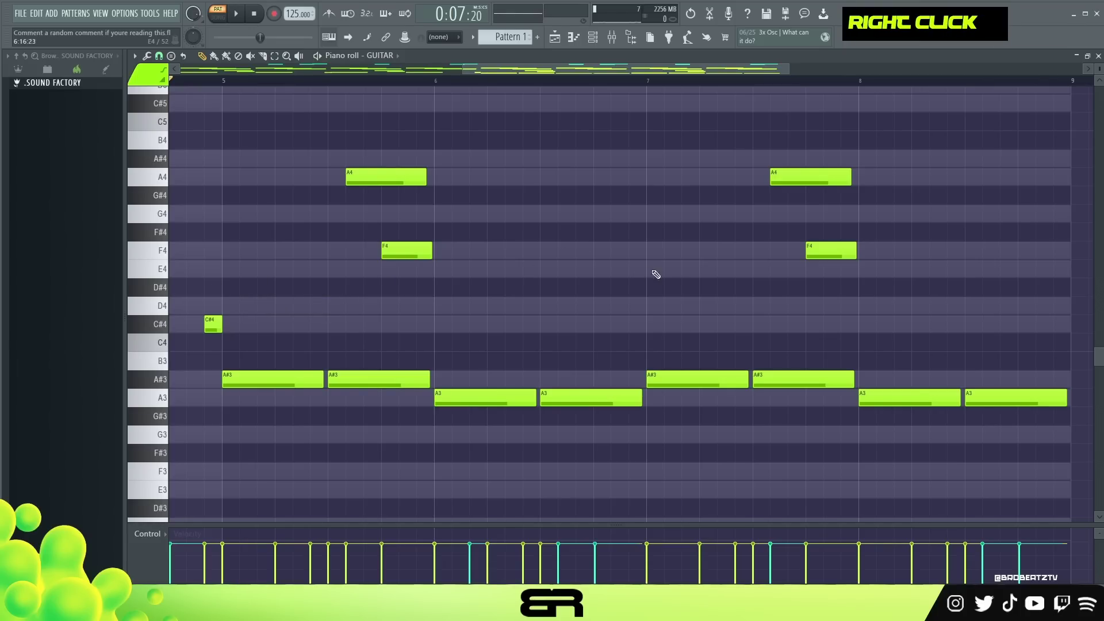
# - Copy the last A3 note of bar 8 up to C#4 and E4, keep only the C#4, and play the ending
pyautogui.moveTo(757, 70)
pyautogui.mouseDown()
pyautogui.moveTo(784, 79)
pyautogui.moveTo(774, 70)
pyautogui.mouseUp()
pyautogui.moveTo(867, 353); pyautogui.dragTo(870, 406)
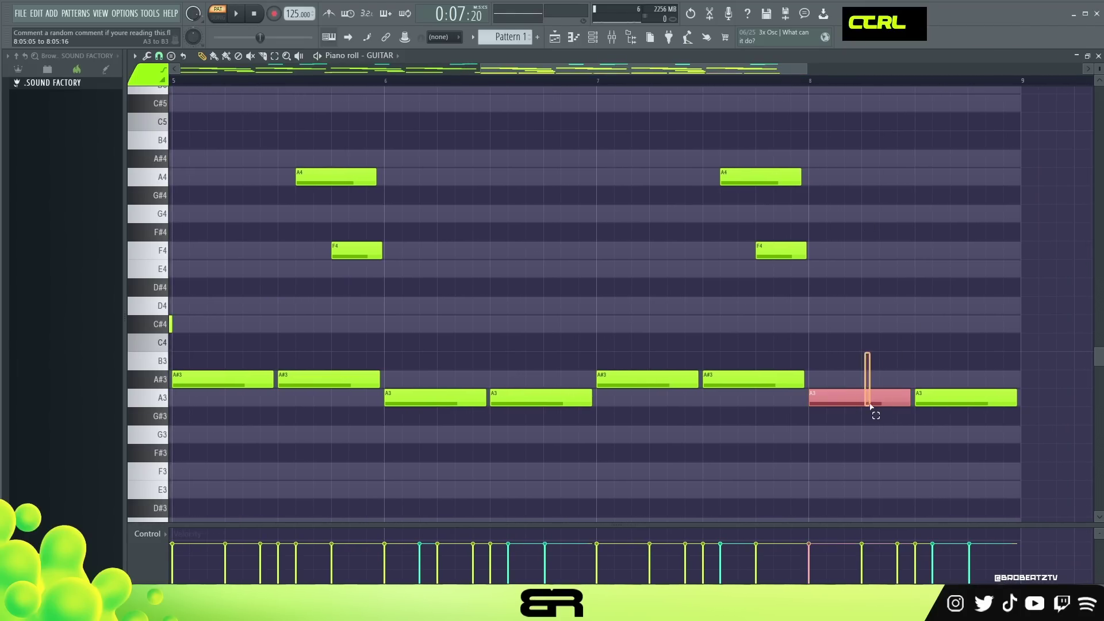
pyautogui.moveTo(945, 374)
pyautogui.mouseDown()
pyautogui.moveTo(946, 403)
pyautogui.moveTo(1035, 407)
pyautogui.moveTo(968, 390)
pyautogui.moveTo(968, 321)
pyautogui.moveTo(990, 265)
pyautogui.mouseUp()
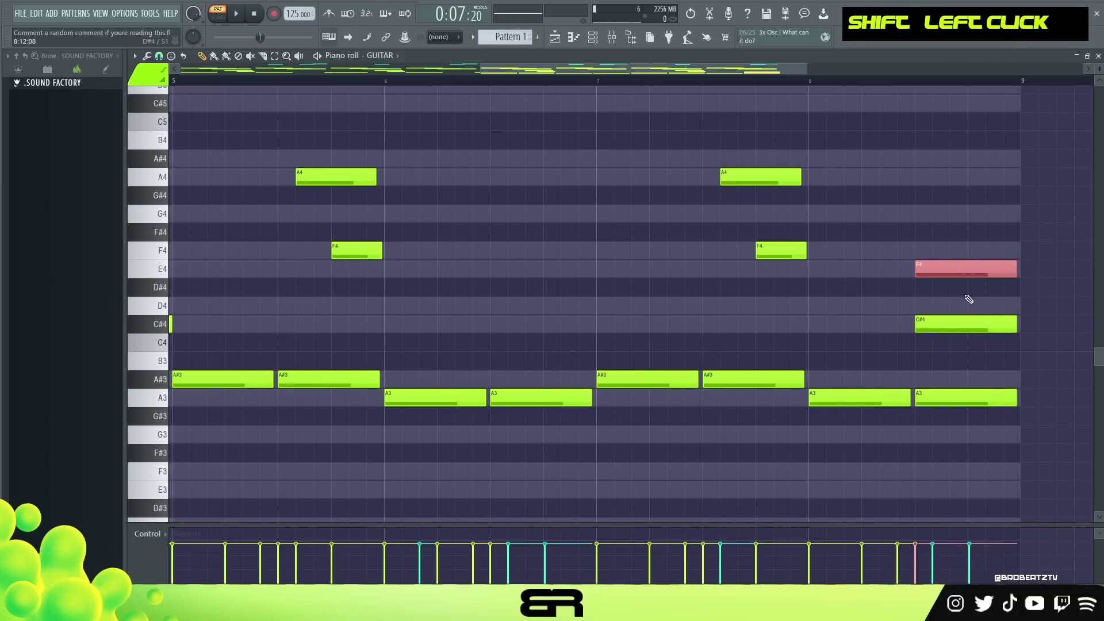
pyautogui.rightClick(975, 294)
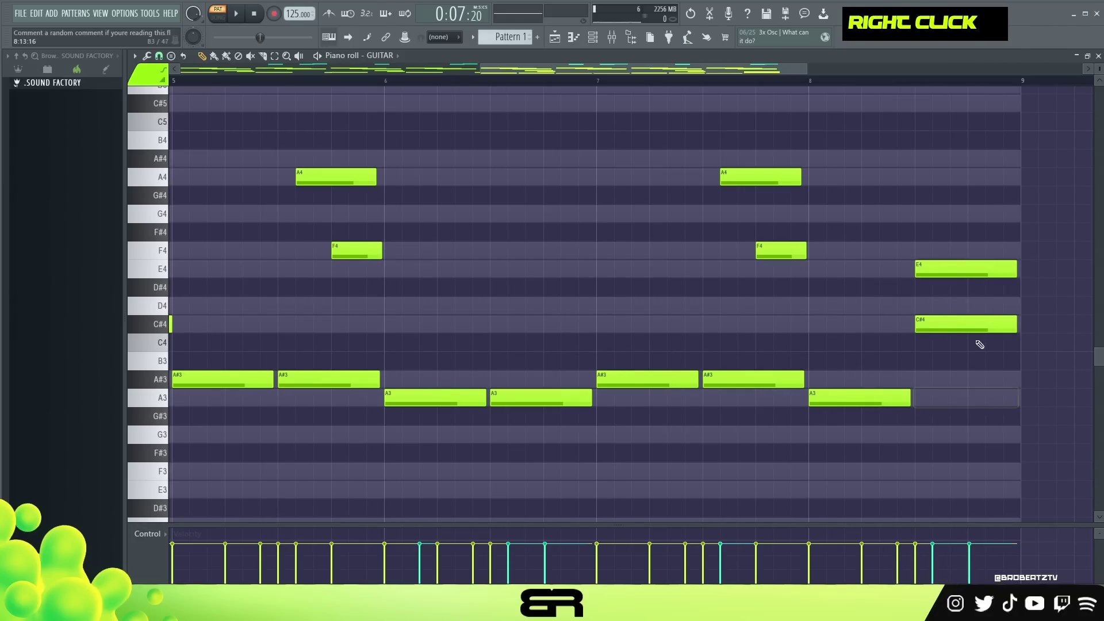
pyautogui.rightClick(935, 268)
pyautogui.press('space')
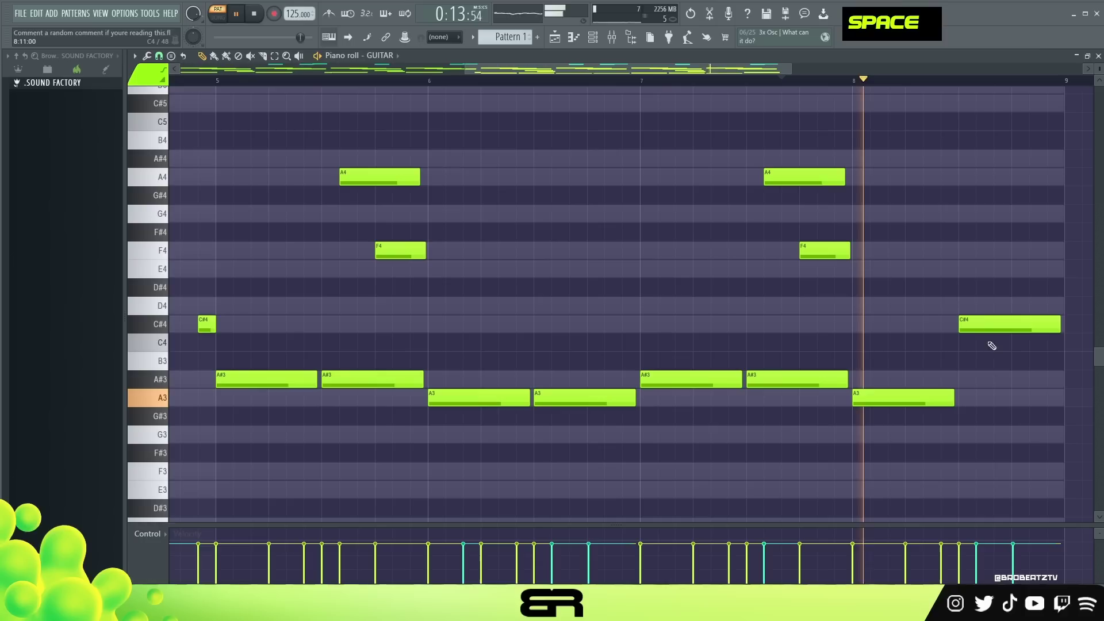
# - Raise the last low note of bar 8 to E4 and play the ending again
pyautogui.moveTo(996, 326); pyautogui.dragTo(993, 265)
pyautogui.press('space')
pyautogui.press('space')
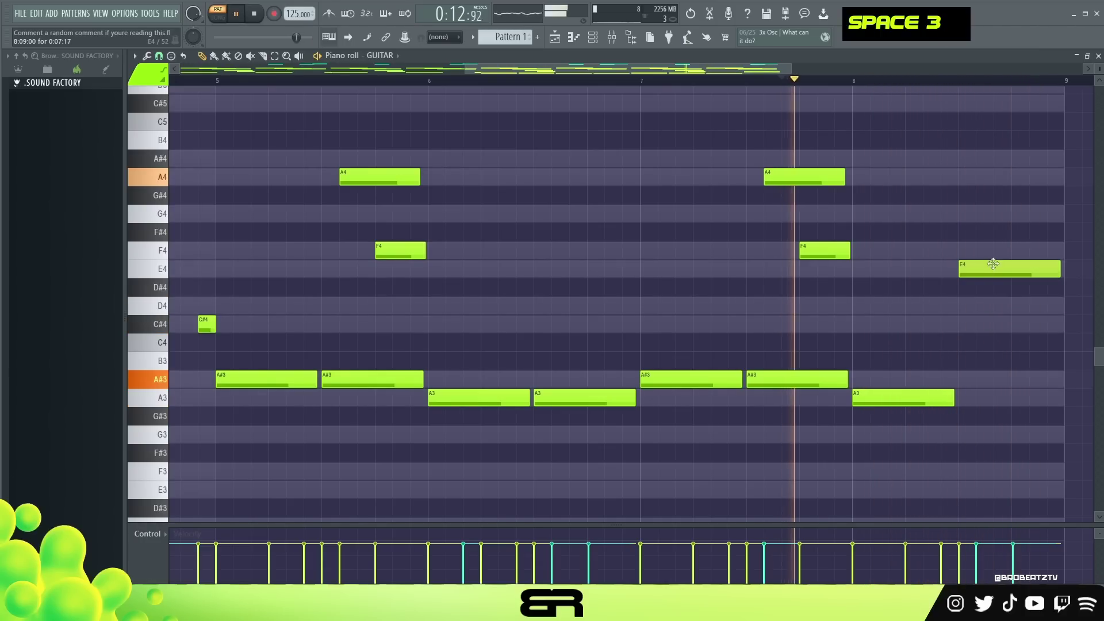
pyautogui.press('space')
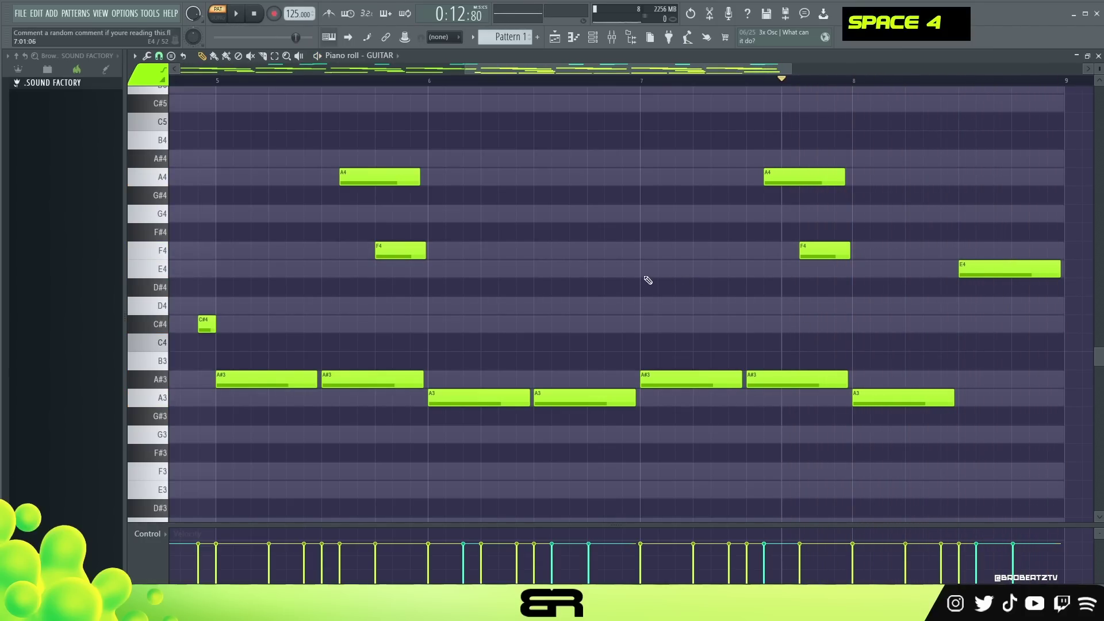
pyautogui.keyDown('ctrl'); pyautogui.keyDown('shift'); pyautogui.click(989, 269); pyautogui.keyUp('shift'); pyautogui.keyUp('ctrl')
pyautogui.keyDown('ctrl'); pyautogui.keyDown('shift'); pyautogui.click(908, 398); pyautogui.keyUp('shift'); pyautogui.keyUp('ctrl')
pyautogui.keyDown('ctrl'); pyautogui.keyDown('shift'); pyautogui.click(799, 379); pyautogui.keyUp('shift'); pyautogui.keyUp('ctrl')
pyautogui.keyDown('ctrl'); pyautogui.keyDown('shift'); pyautogui.click(690, 379); pyautogui.keyUp('shift'); pyautogui.keyUp('ctrl')
pyautogui.keyDown('ctrl'); pyautogui.keyDown('shift'); pyautogui.click(583, 398); pyautogui.keyUp('shift'); pyautogui.keyUp('ctrl')
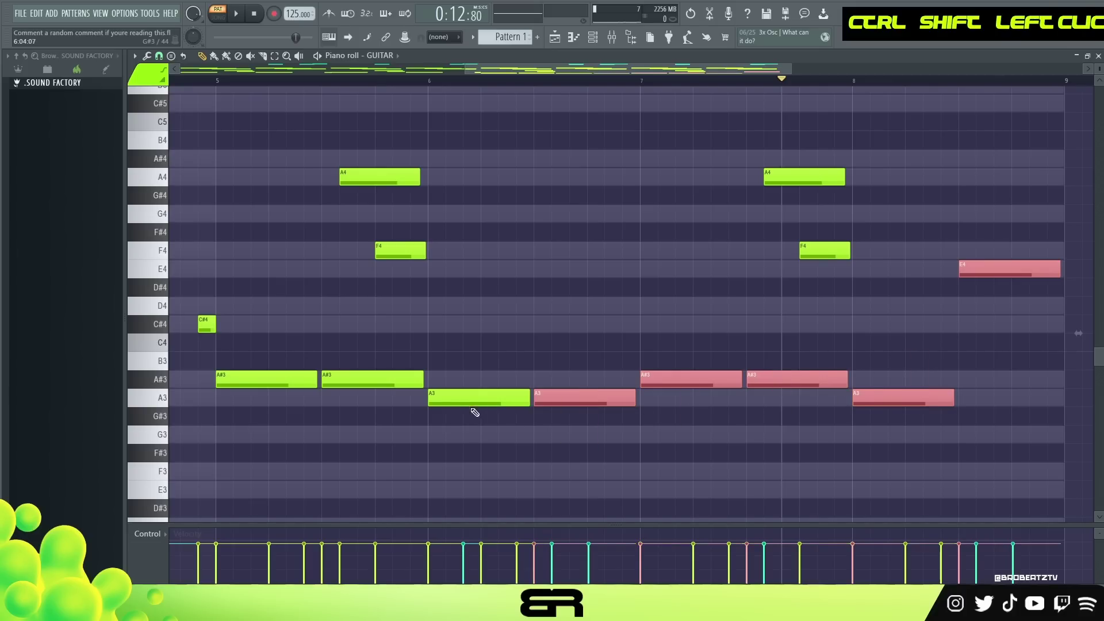
pyautogui.keyDown('ctrl'); pyautogui.keyDown('shift'); pyautogui.click(368, 380); pyautogui.keyUp('shift'); pyautogui.keyUp('ctrl')
pyautogui.keyDown('ctrl'); pyautogui.keyDown('shift'); pyautogui.click(552, 398); pyautogui.keyUp('shift'); pyautogui.keyUp('ctrl')
pyautogui.keyDown('ctrl'); pyautogui.keyDown('shift'); pyautogui.click(477, 398); pyautogui.keyUp('shift'); pyautogui.keyUp('ctrl')
pyautogui.rightClick(566, 302)
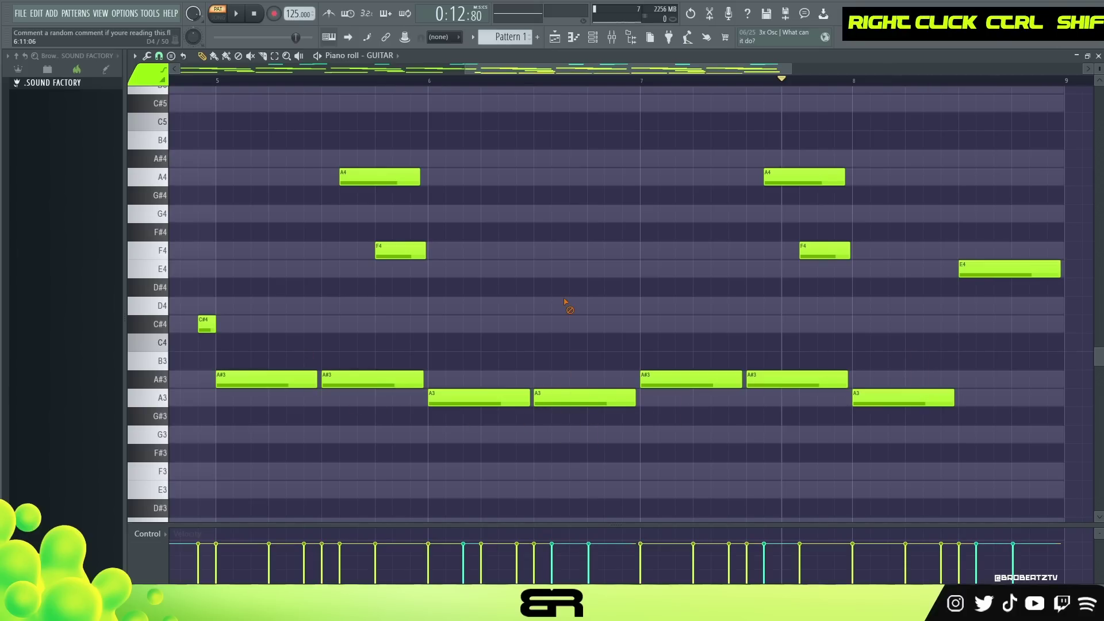
# - Move the four G5 notes at the starts of bars 5 to 8 a third of a beat later
pyautogui.scroll(3, 594, 276)
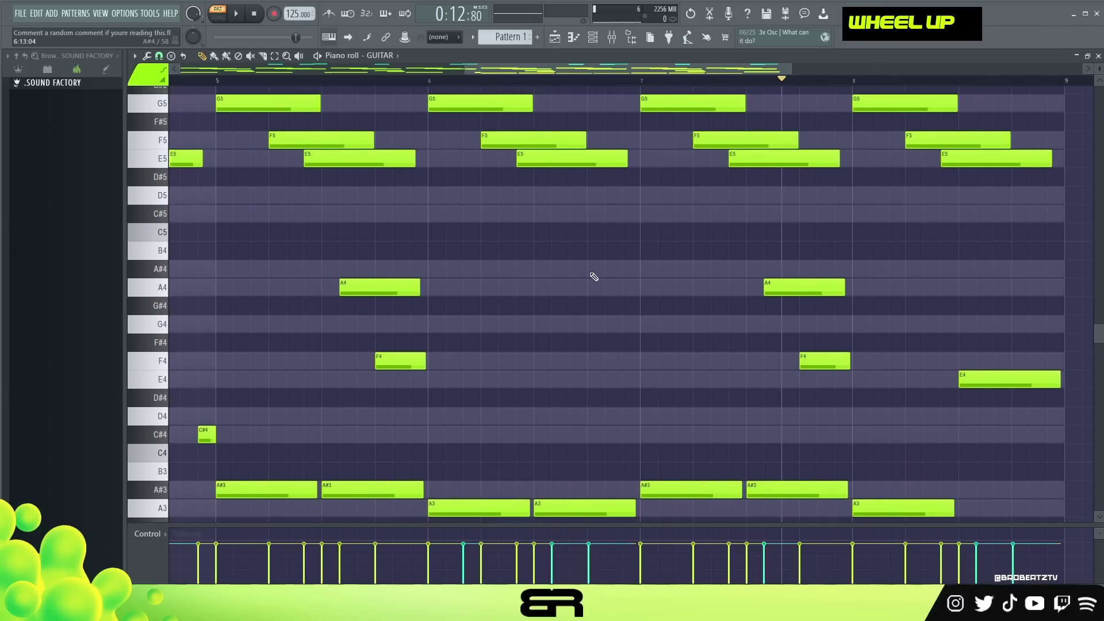
pyautogui.moveTo(237, 131); pyautogui.dragTo(1009, 461)
pyautogui.rightClick(977, 363)
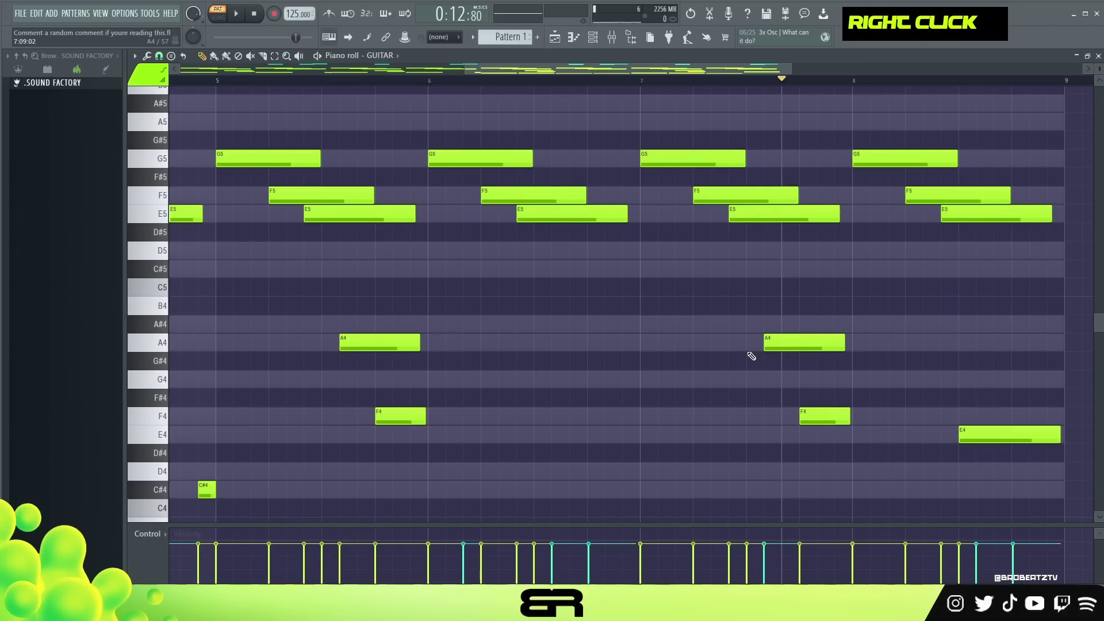
pyautogui.keyDown('ctrl'); pyautogui.click(894, 159); pyautogui.keyUp('ctrl')
pyautogui.keyDown('ctrl'); pyautogui.keyDown('shift'); pyautogui.click(678, 163); pyautogui.keyUp('shift'); pyautogui.keyUp('ctrl')
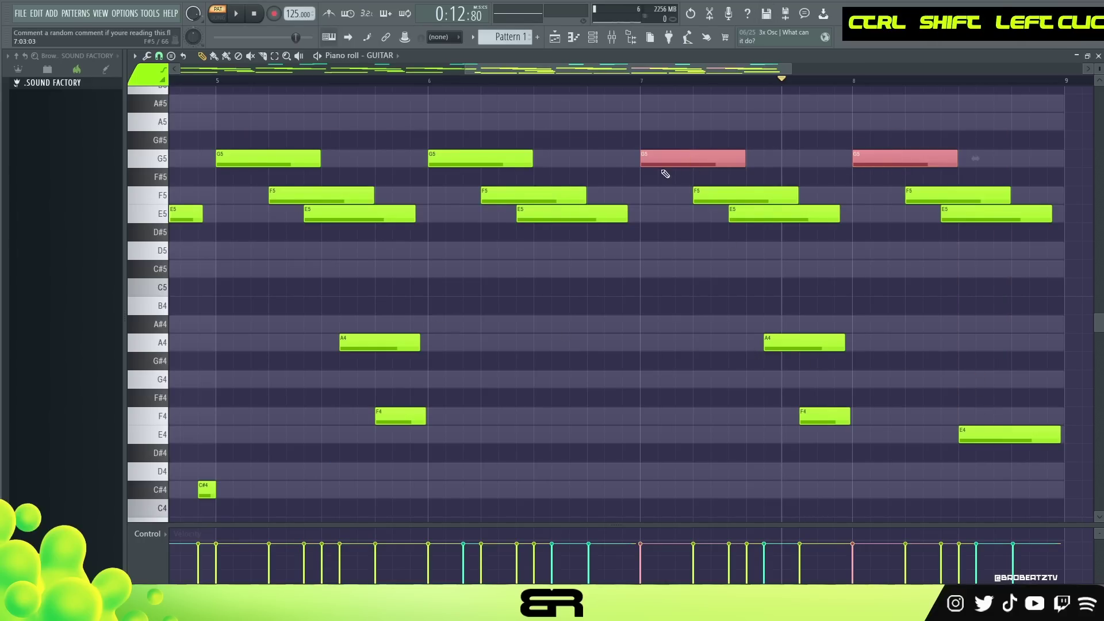
pyautogui.click(158, 57)
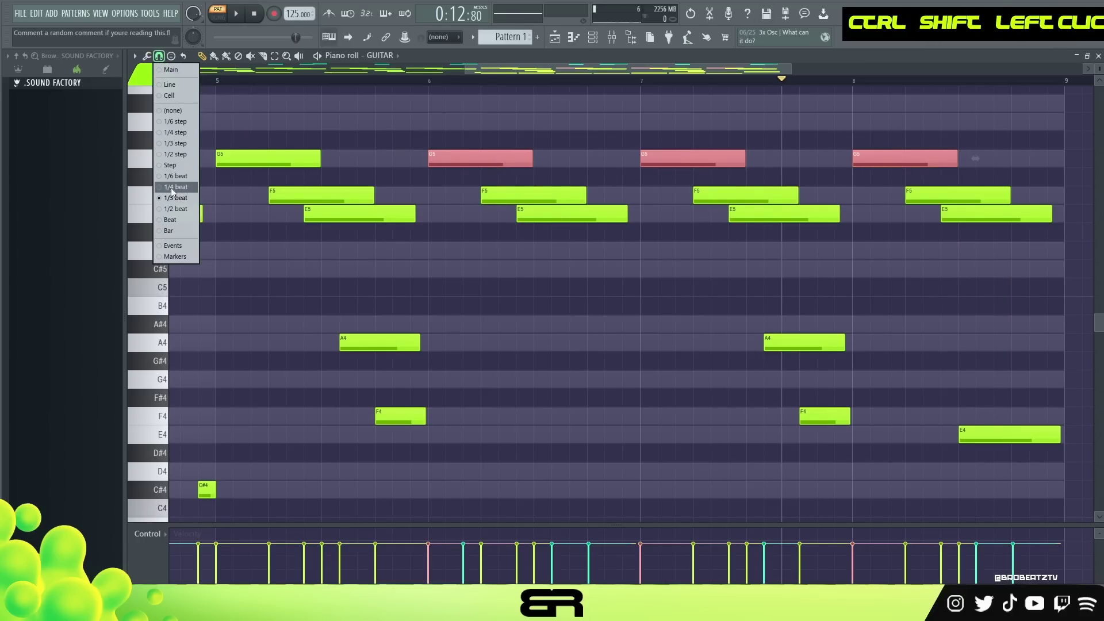
pyautogui.rightClick(314, 147)
pyautogui.keyDown('ctrl'); pyautogui.keyDown('shift'); pyautogui.click(276, 153); pyautogui.keyUp('shift'); pyautogui.keyUp('ctrl')
pyautogui.keyDown('ctrl'); pyautogui.keyDown('shift'); pyautogui.click(479, 154); pyautogui.keyUp('shift'); pyautogui.keyUp('ctrl')
pyautogui.keyDown('ctrl'); pyautogui.keyDown('shift'); pyautogui.click(690, 154); pyautogui.keyUp('shift'); pyautogui.keyUp('ctrl')
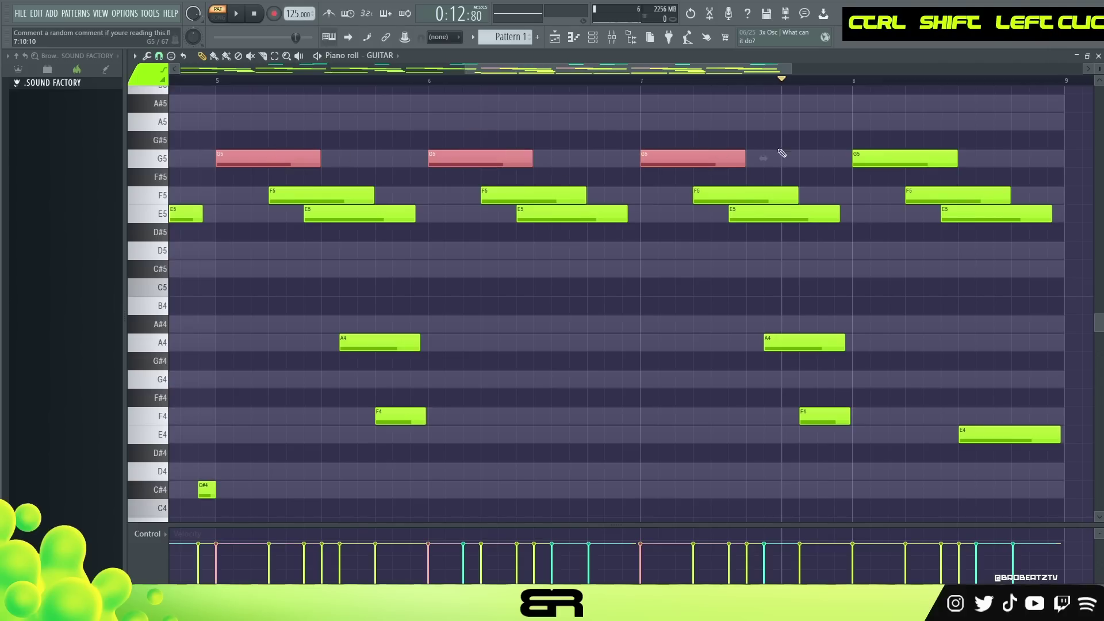
pyautogui.keyDown('ctrl'); pyautogui.keyDown('shift'); pyautogui.click(903, 157); pyautogui.keyUp('shift'); pyautogui.keyUp('ctrl')
pyautogui.moveTo(274, 162); pyautogui.dragTo(286, 165)
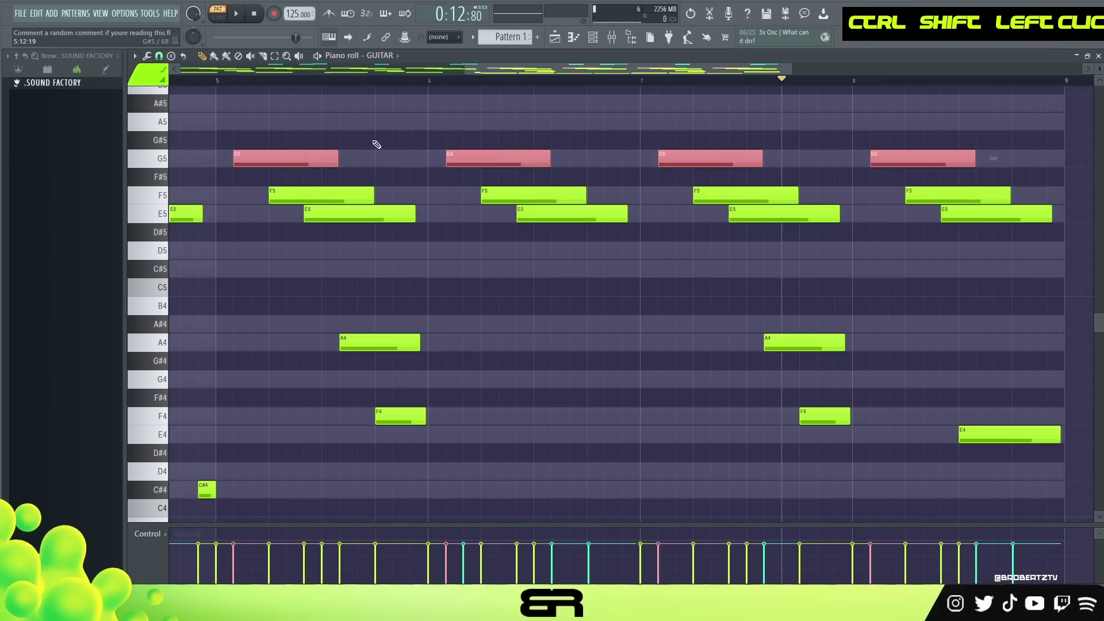
pyautogui.rightClick(403, 142)
# - Play the passage from the end of bar 4 to check the timing of the shifted G5 notes
pyautogui.press('space')
pyautogui.press('space')
pyautogui.press('space')
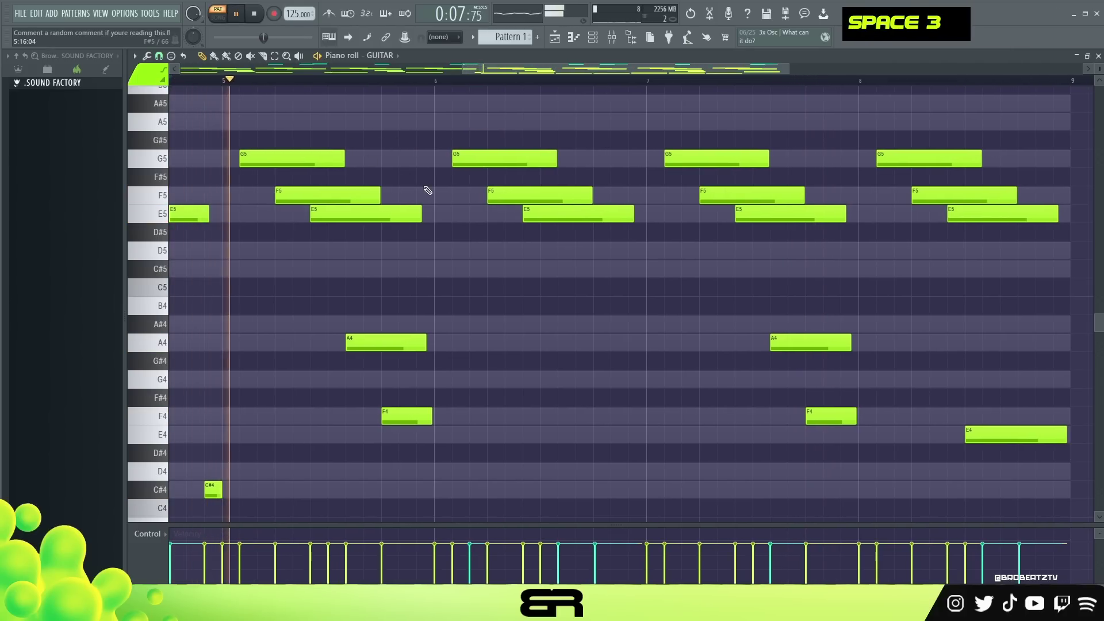
pyautogui.press('space')
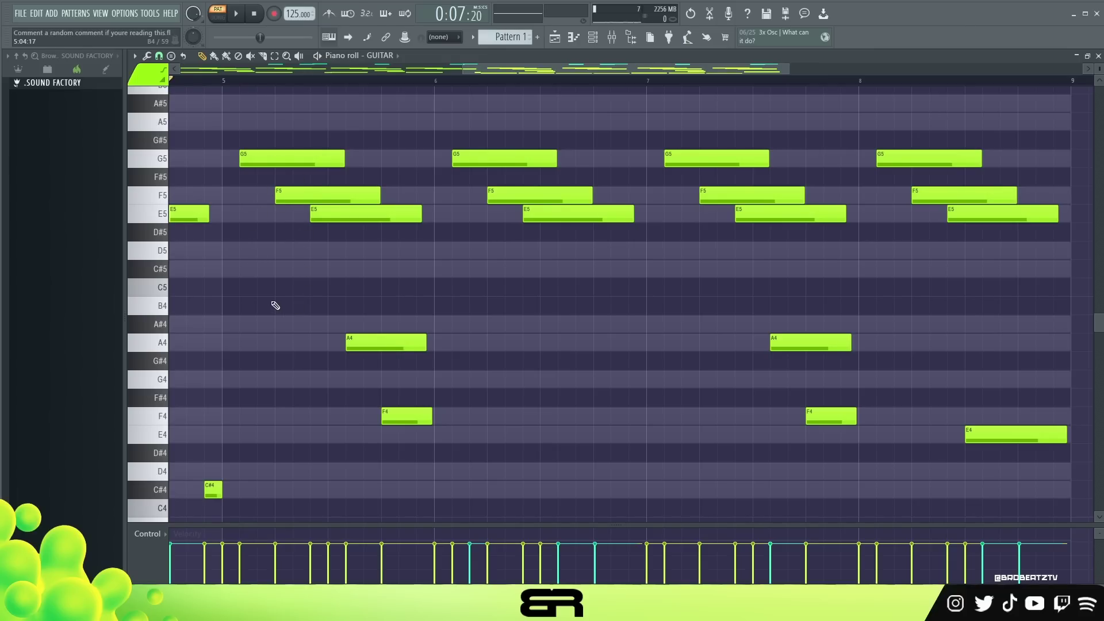
# - Copy bar 5's A4 note as an A5 starting a third of a beat after the G5, and play the passage several times
pyautogui.moveTo(391, 341); pyautogui.dragTo(303, 336)
pyautogui.hotkey('ctrl', 'Up')
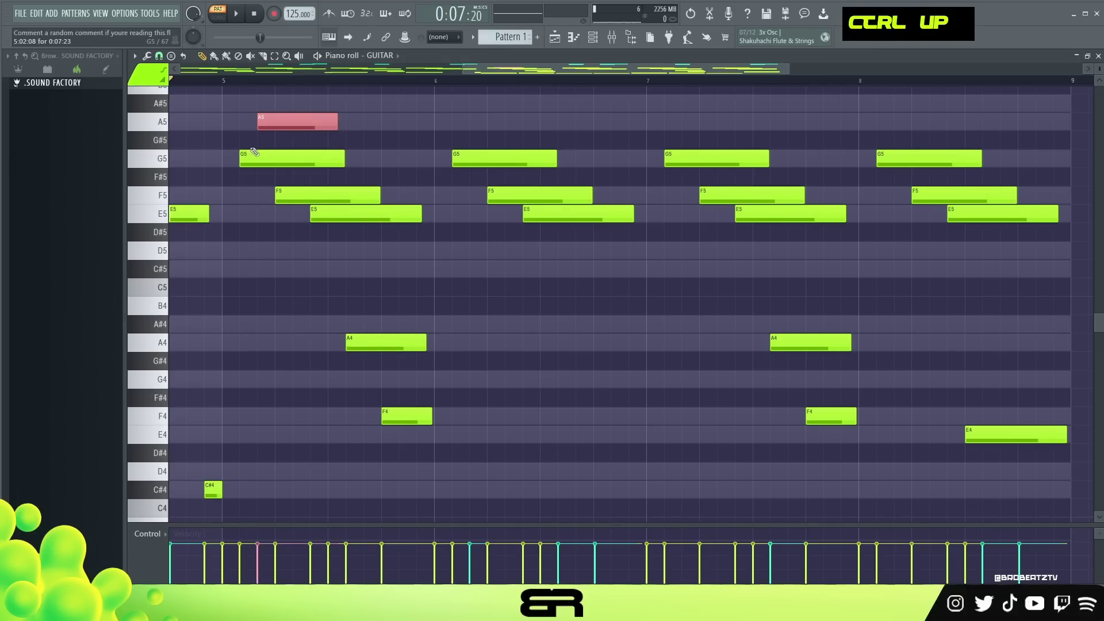
pyautogui.rightClick(268, 240)
pyautogui.press('space')
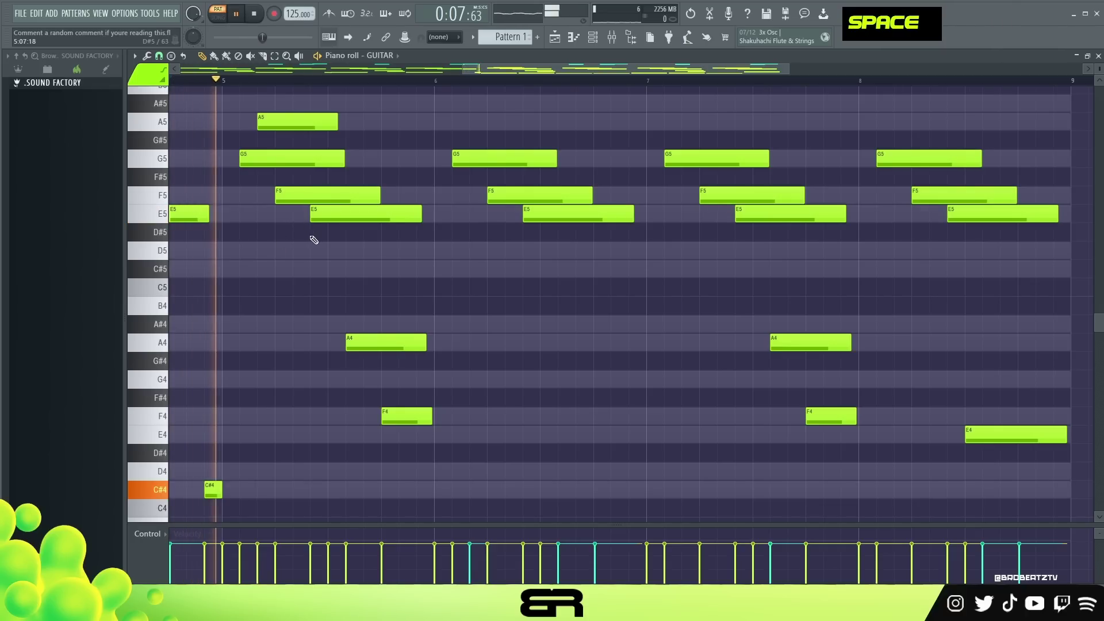
pyautogui.press('space')
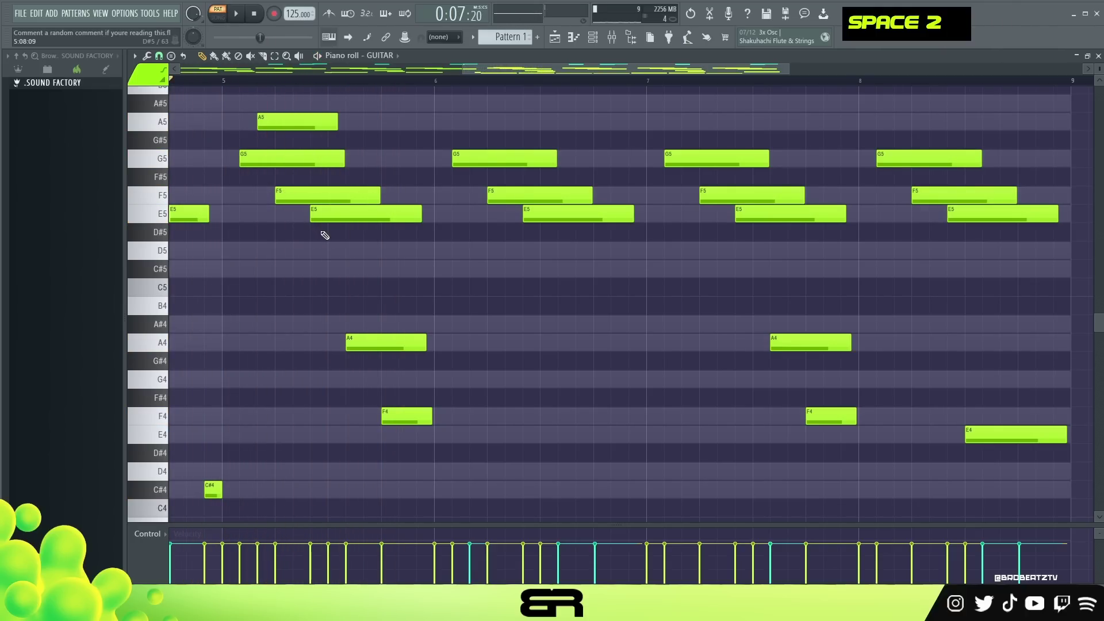
pyautogui.press('space')
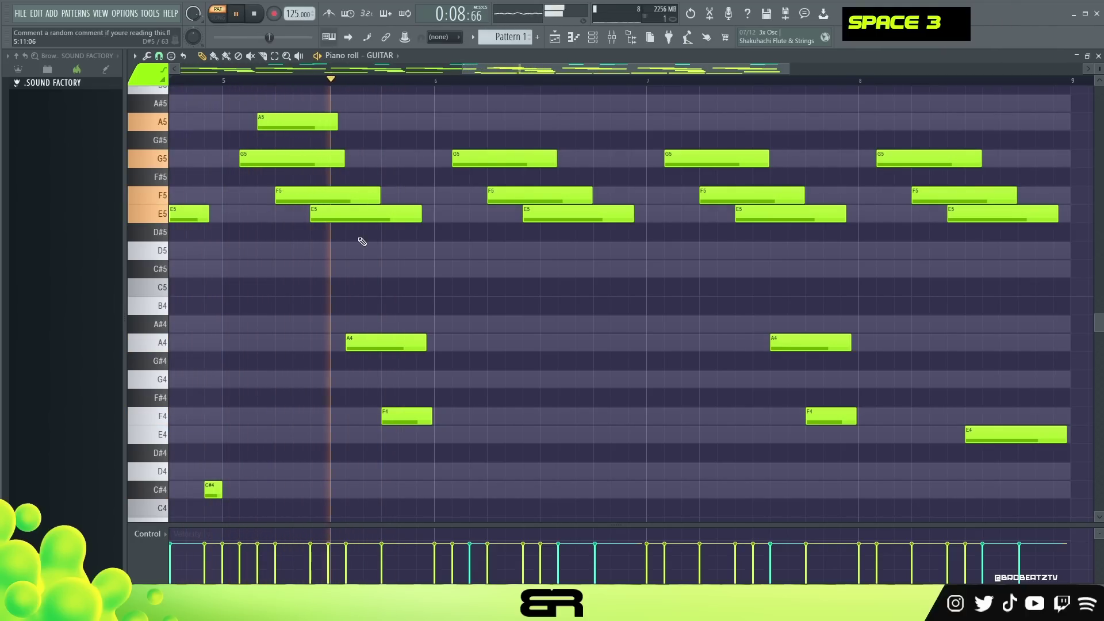
pyautogui.press('space')
pyautogui.press('space')
pyautogui.press('space')
pyautogui.press('space')
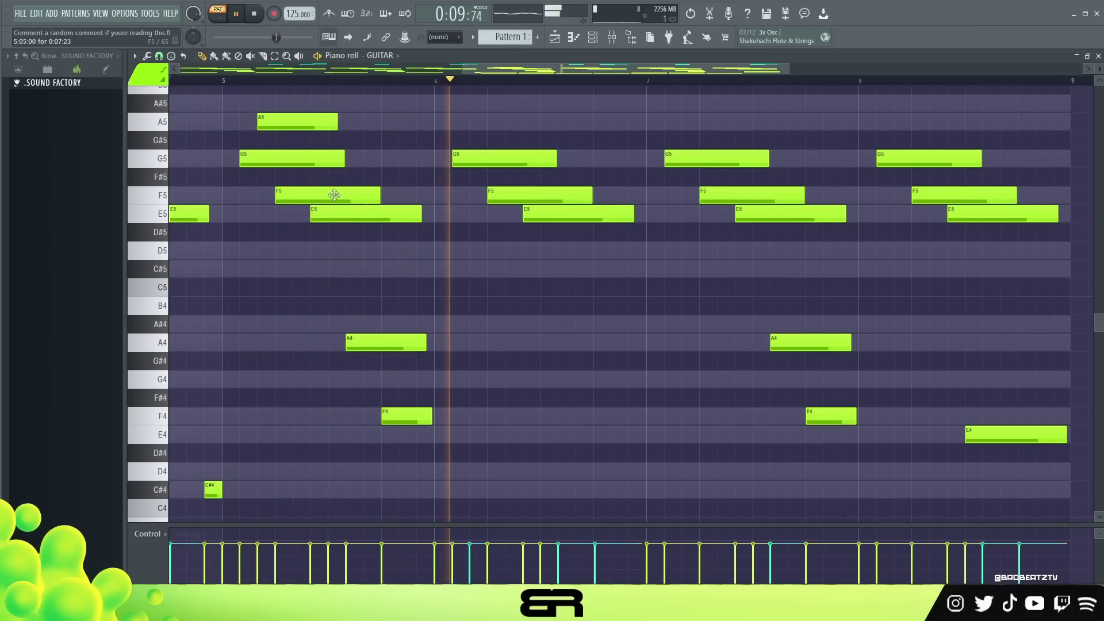
pyautogui.press('space')
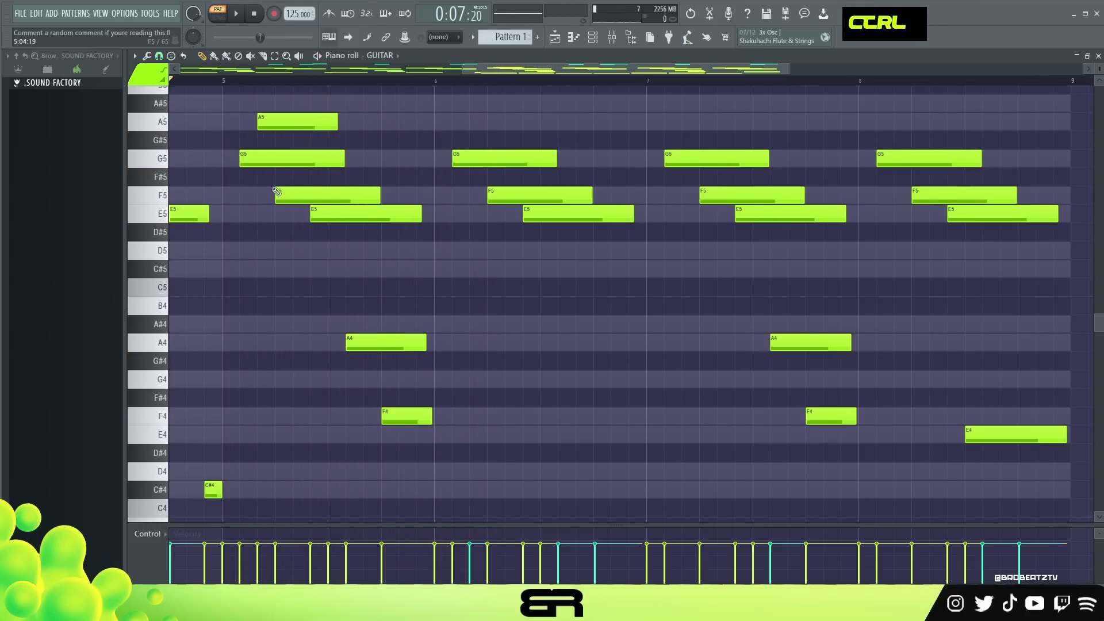
# - Raise the F5 note in bar 5 an octave to F6 and play the passage
pyautogui.keyDown('ctrl'); pyautogui.moveTo(276, 191); pyautogui.dragTo(316, 202); pyautogui.keyUp('ctrl')
pyautogui.hotkey('ctrl', 'Up')
pyautogui.scroll(3, 335, 279)
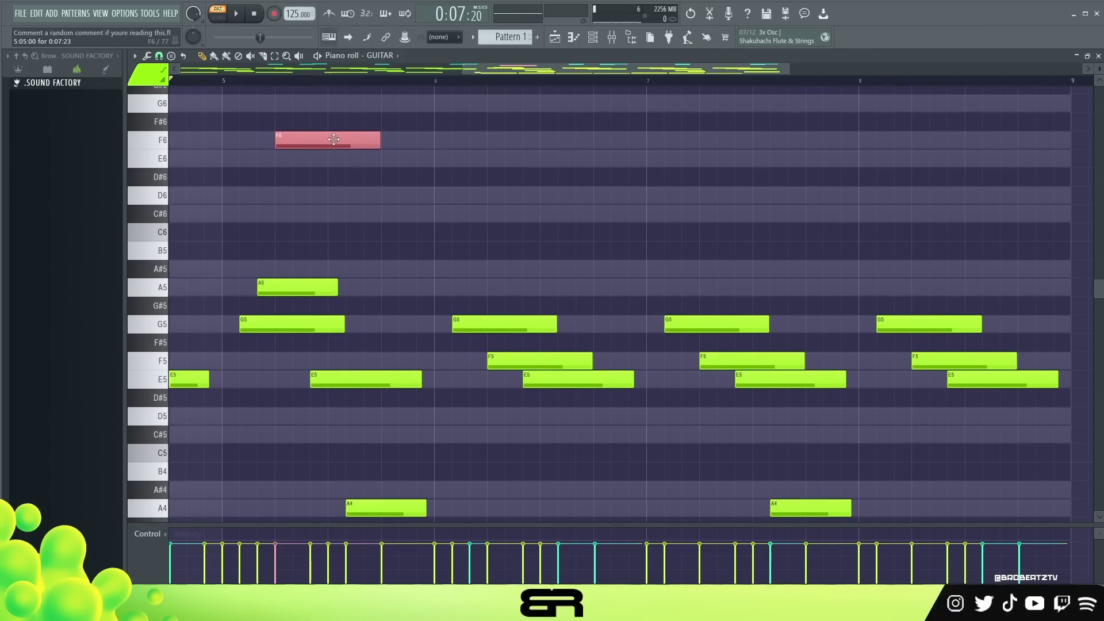
pyautogui.press('space')
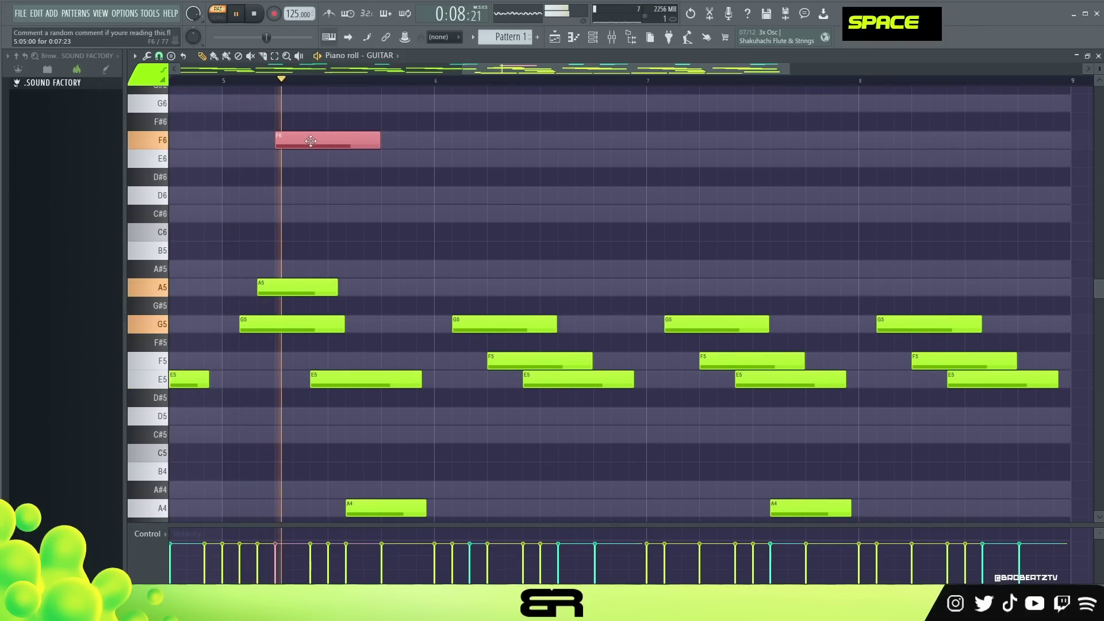
# - Shorten the F6 note in bar 5 to a length of 0:03:15 and play the passage
pyautogui.press('space')
pyautogui.press('space')
pyautogui.keyDown('alt'); pyautogui.click(376, 143); pyautogui.keyUp('alt')
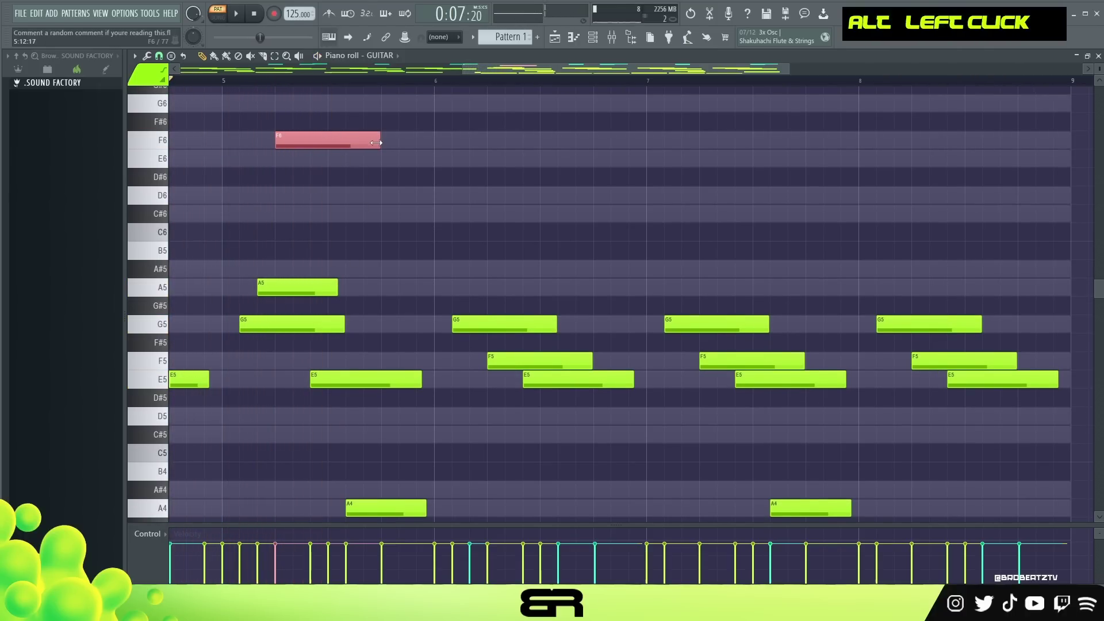
pyautogui.scroll(-1, 295, 134)
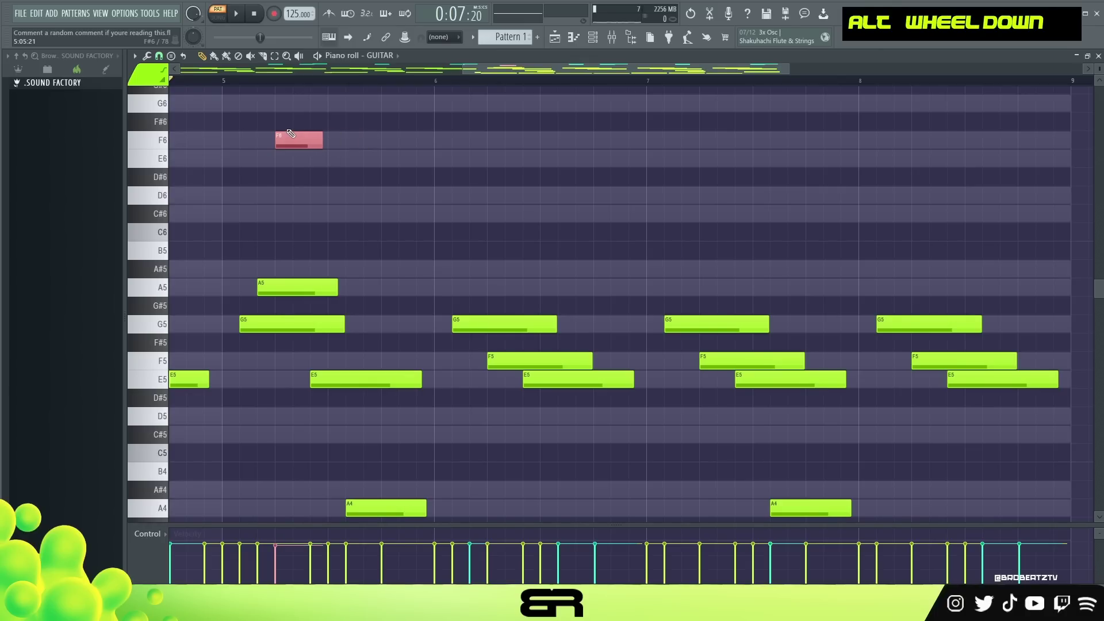
pyautogui.press('space')
pyautogui.press('space')
pyautogui.scroll(1, 297, 143)
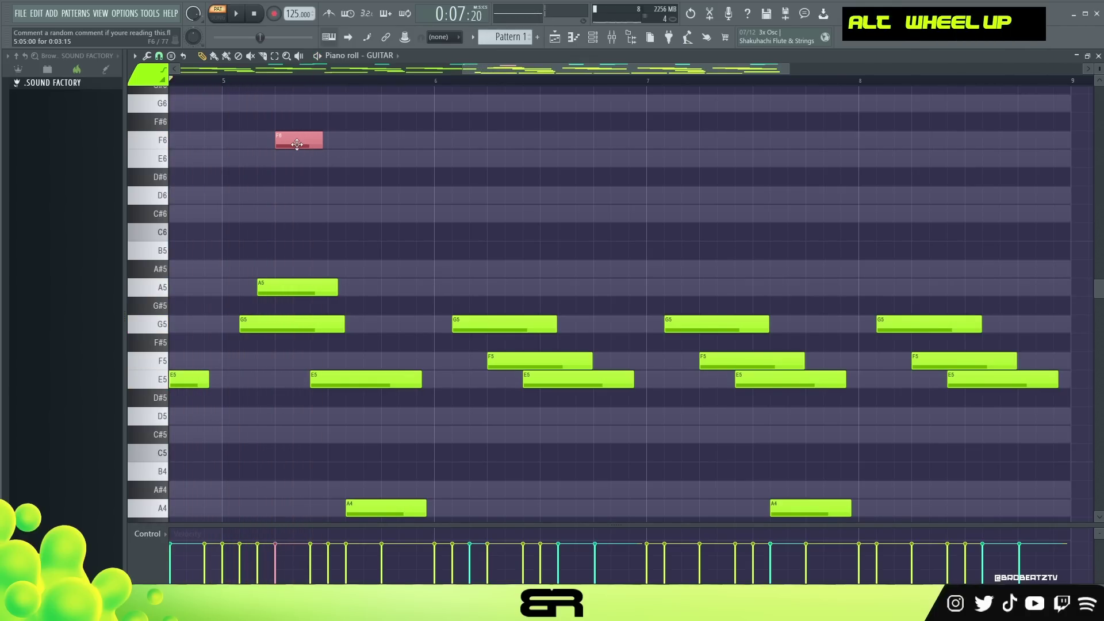
# - Copy bar 5's short F6 note twice in succession, as another F6 and an E6, and play the passage
pyautogui.keyDown('shift'); pyautogui.moveTo(297, 136); pyautogui.dragTo(407, 142); pyautogui.keyUp('shift')
pyautogui.keyDown('ctrl'); pyautogui.moveTo(368, 334); pyautogui.dragTo(372, 387); pyautogui.keyUp('ctrl')
pyautogui.keyDown('ctrl'); pyautogui.moveTo(517, 354); pyautogui.dragTo(562, 388); pyautogui.keyUp('ctrl')
pyautogui.keyDown('ctrl'); pyautogui.click(414, 242); pyautogui.keyUp('ctrl')
pyautogui.press('space')
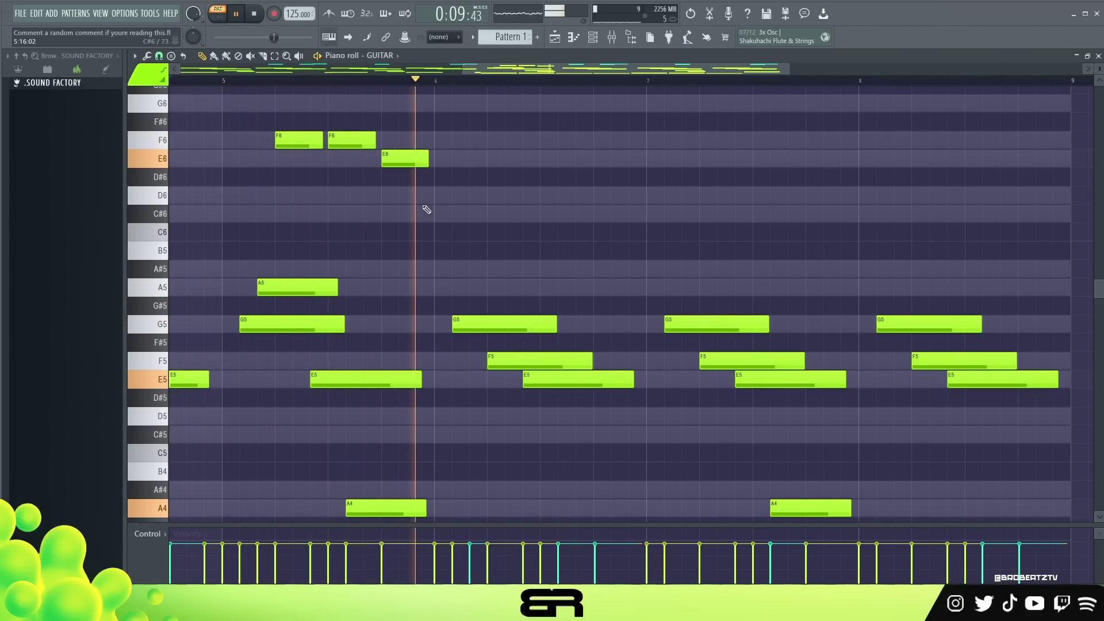
# - Lengthen the E6 note so it extends from bar 5 into bar 6 while playing the passage
pyautogui.press('space')
pyautogui.press('space')
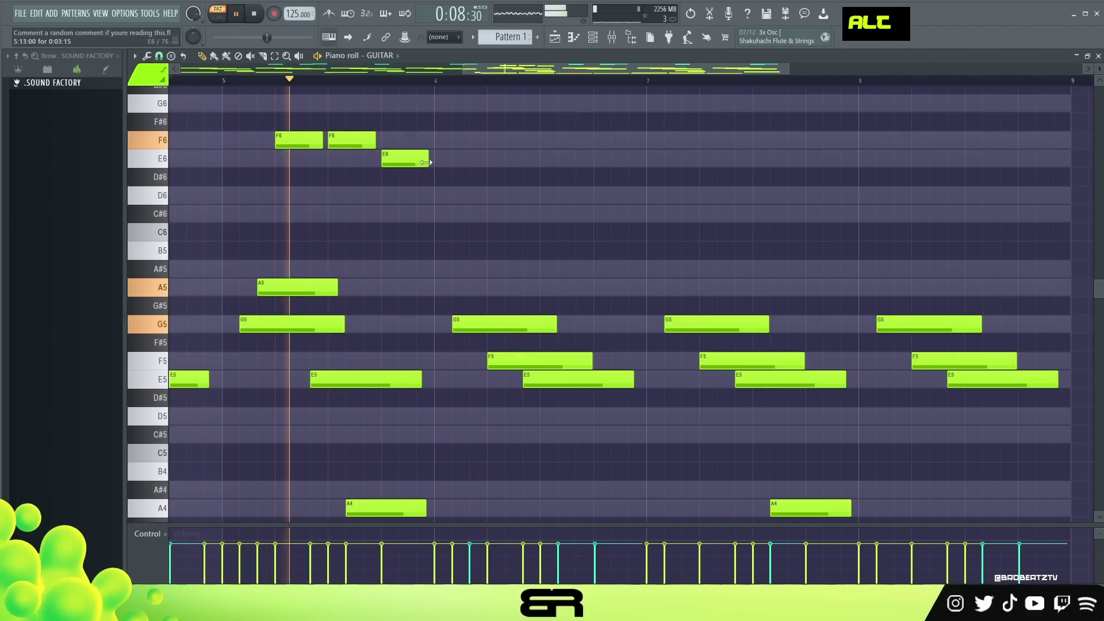
pyautogui.keyDown('alt'); pyautogui.moveTo(428, 159); pyautogui.dragTo(460, 159); pyautogui.keyUp('alt')
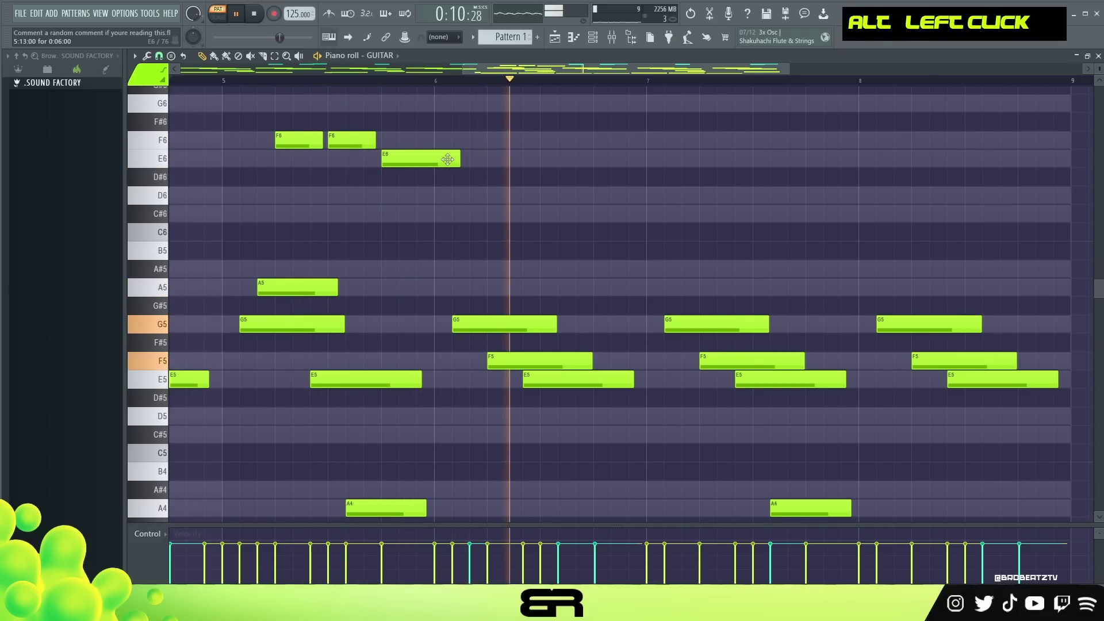
pyautogui.press('space')
pyautogui.keyDown('alt'); pyautogui.moveTo(459, 161); pyautogui.dragTo(469, 161); pyautogui.keyUp('alt')
# - Copy bar 5's A5 note to the same position in bars 6, 7 and 8
pyautogui.scroll(-2, 618, 226)
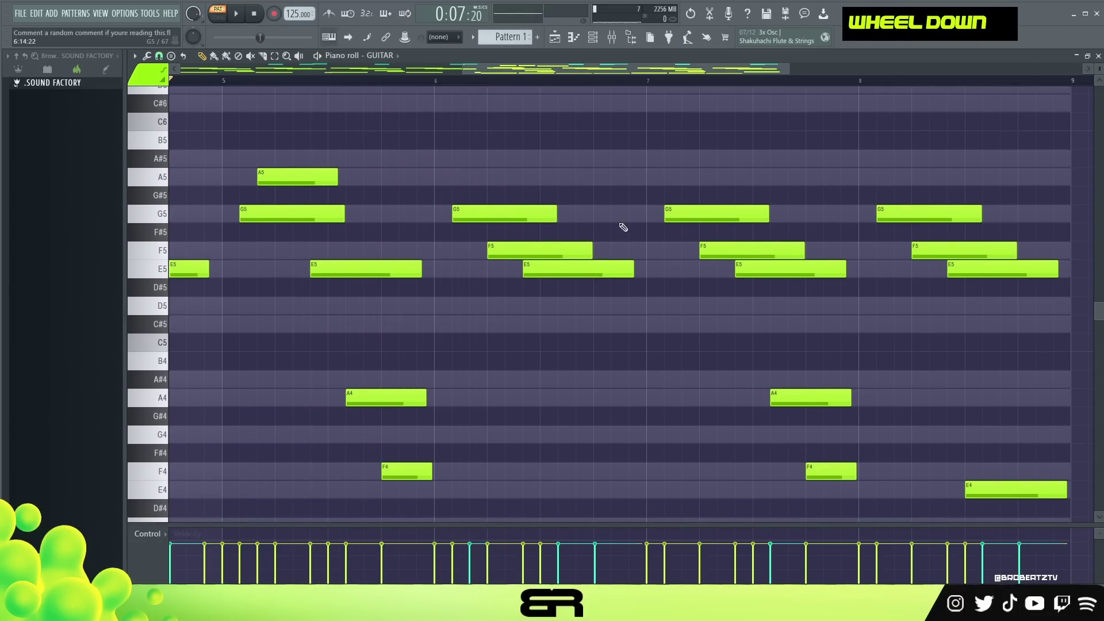
pyautogui.scroll(1, 624, 228)
pyautogui.keyDown('ctrl'); pyautogui.click(290, 238); pyautogui.keyUp('ctrl')
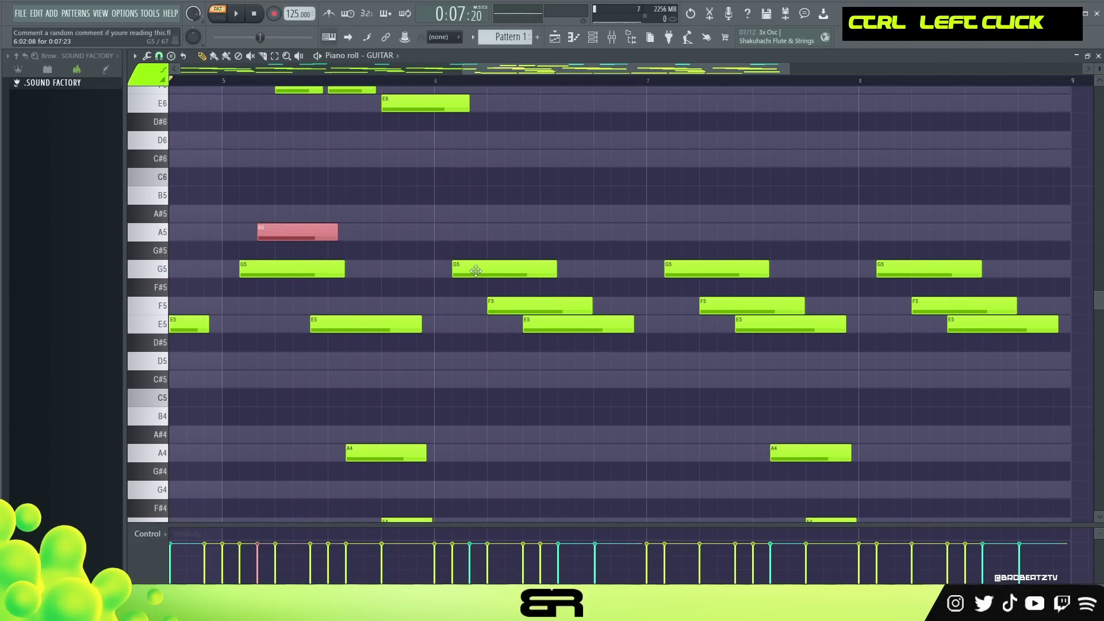
pyautogui.keyDown('shift'); pyautogui.moveTo(273, 236); pyautogui.dragTo(917, 242); pyautogui.keyUp('shift')
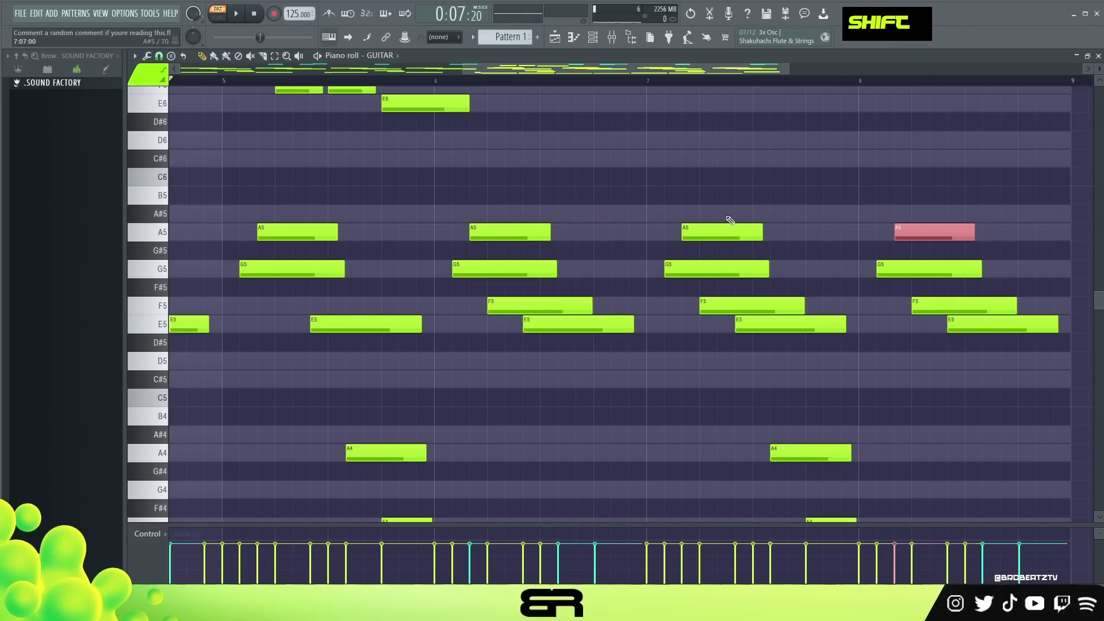
# - Copy the two F6 notes and the E6 note from bar 5 to the same positions in bar 7
pyautogui.rightClick(459, 163)
pyautogui.scroll(1, 498, 190)
pyautogui.keyDown('ctrl'); pyautogui.moveTo(486, 195); pyautogui.dragTo(298, 140); pyautogui.keyUp('ctrl')
pyautogui.keyDown('shift'); pyautogui.moveTo(299, 142); pyautogui.dragTo(719, 155); pyautogui.keyUp('shift')
pyautogui.scroll(-1, 774, 222)
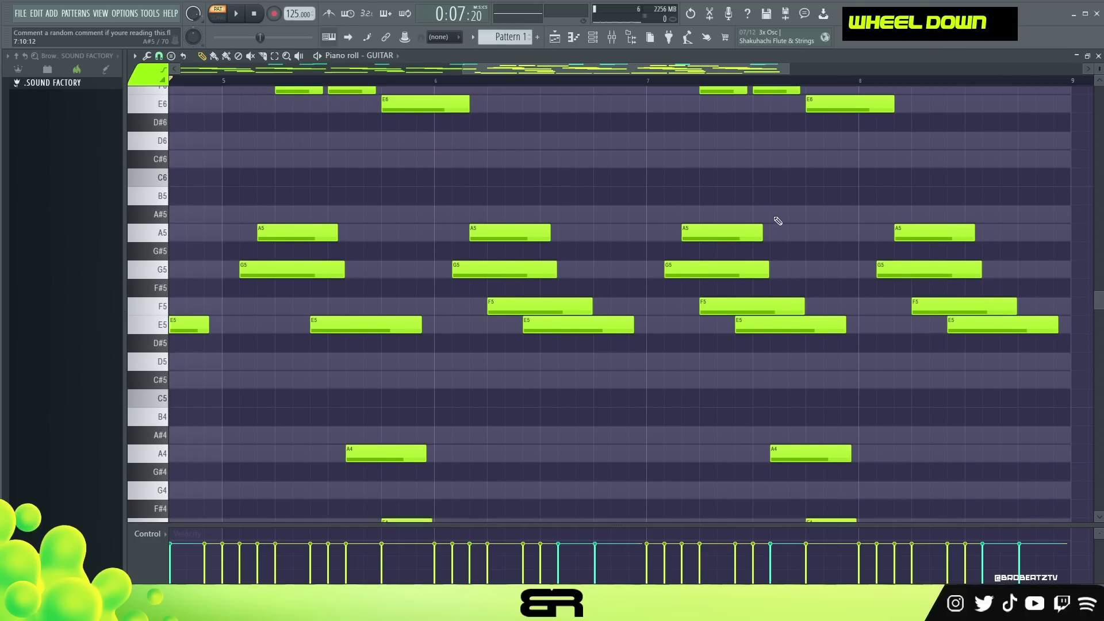
# - Play the passage from bar 5 and delete the F5 note in bar 7
pyautogui.scroll(-1, 615, 180)
pyautogui.scroll(1, 615, 180)
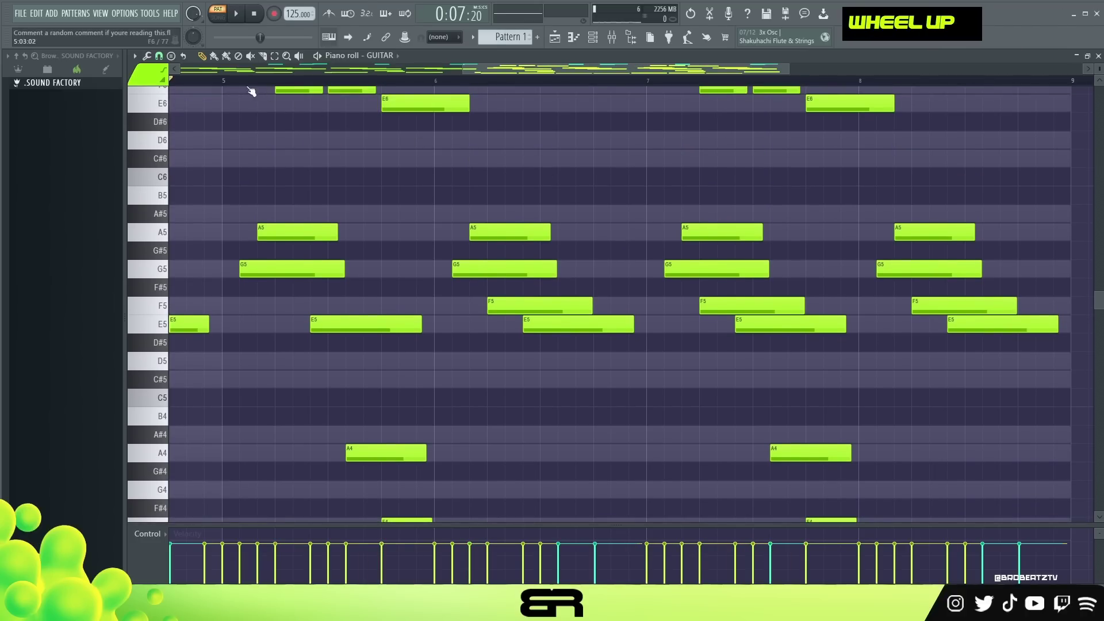
pyautogui.press('space')
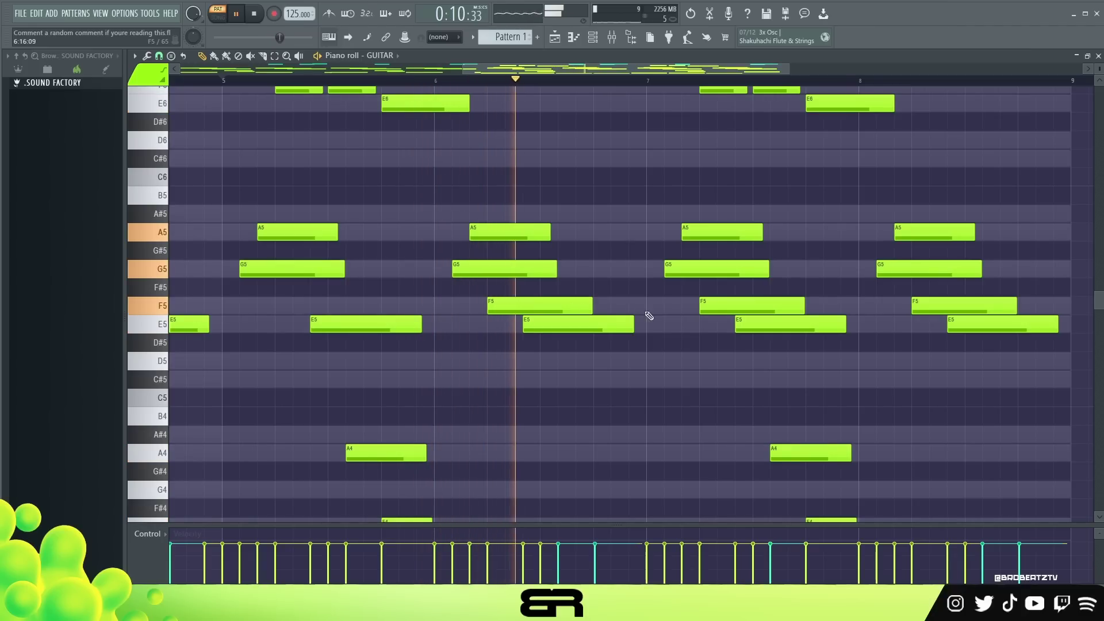
pyautogui.rightClick(736, 310)
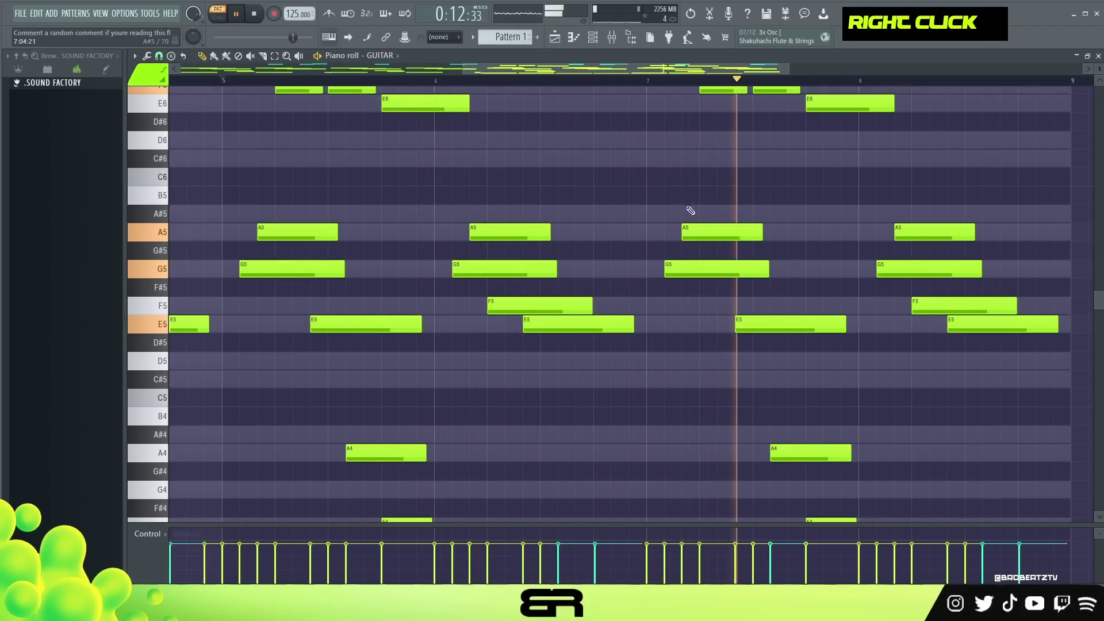
# - Copy bar 6's E5 note as a D5 at the start of bar 7 while the passage plays
pyautogui.press('space')
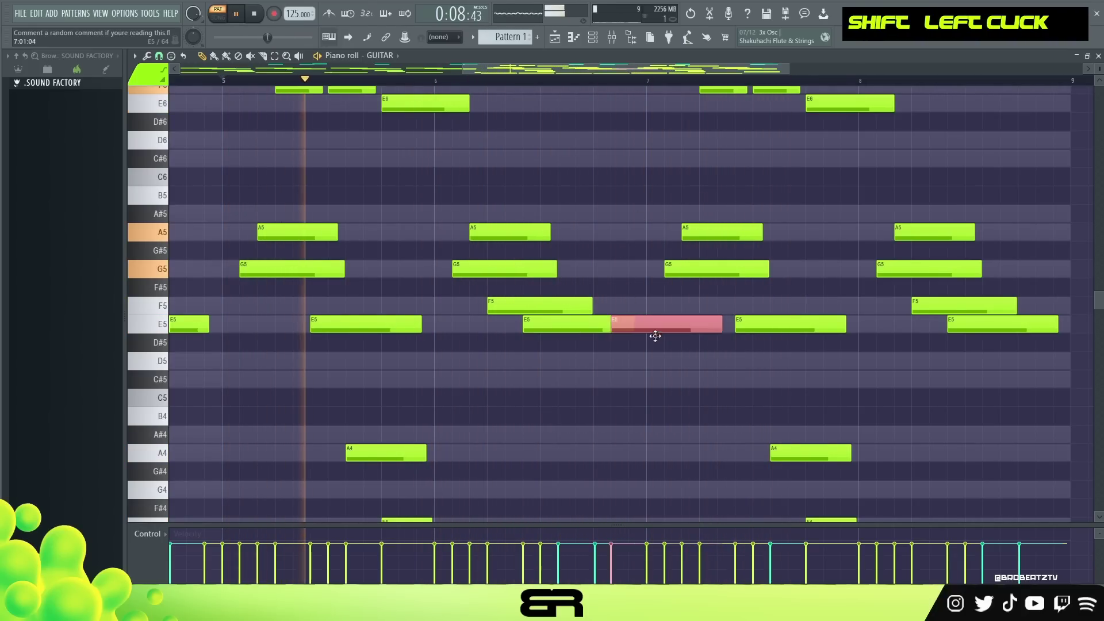
pyautogui.moveTo(655, 336); pyautogui.dragTo(691, 373)
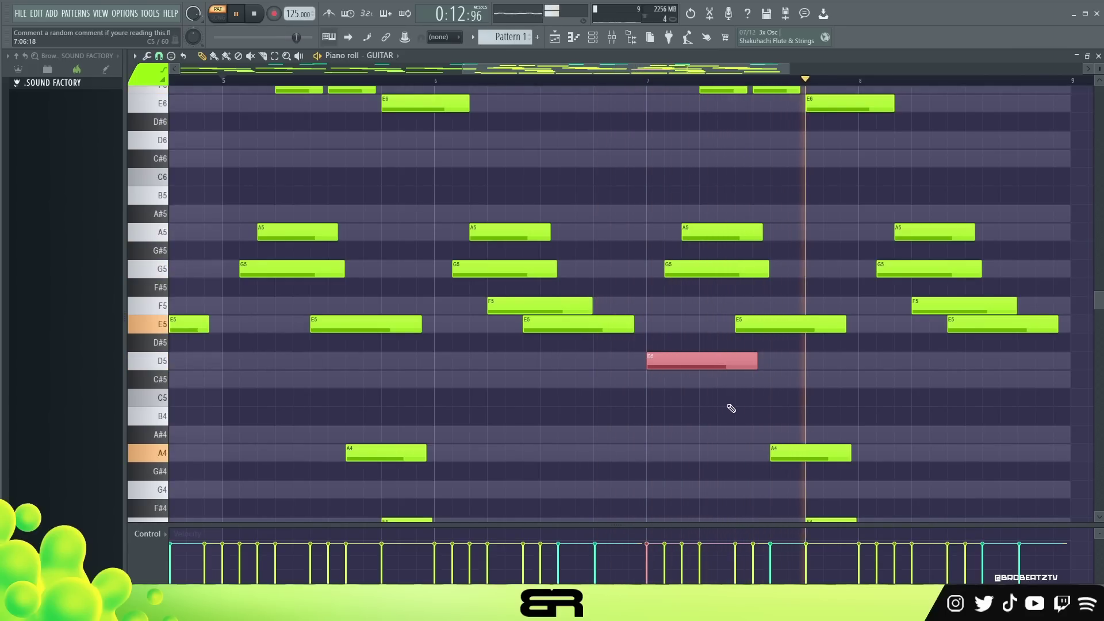
pyautogui.press('space')
# - Move the high B6 note from bar 7 to early bar 8, starting together with the A5 note
pyautogui.scroll(1, 842, 250)
pyautogui.scroll(3, 841, 253)
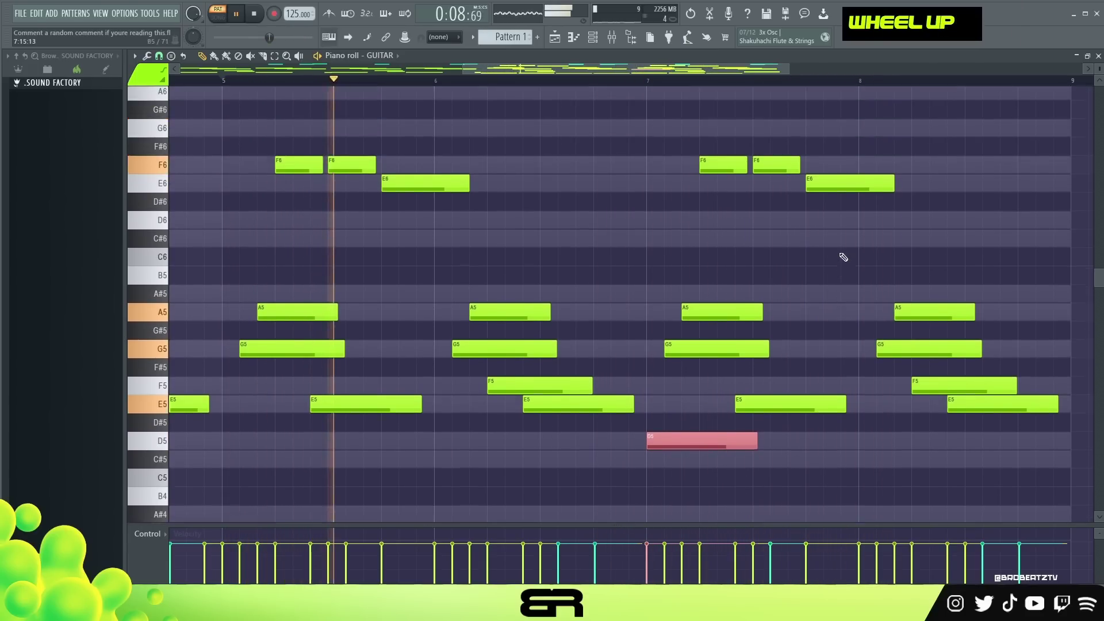
pyautogui.scroll(-1, 828, 217)
pyautogui.press('space')
pyautogui.moveTo(790, 141); pyautogui.dragTo(932, 141)
pyautogui.scroll(-3, 940, 230)
# - Play bars 5 to 8 to check the edited melody
pyautogui.press('space')
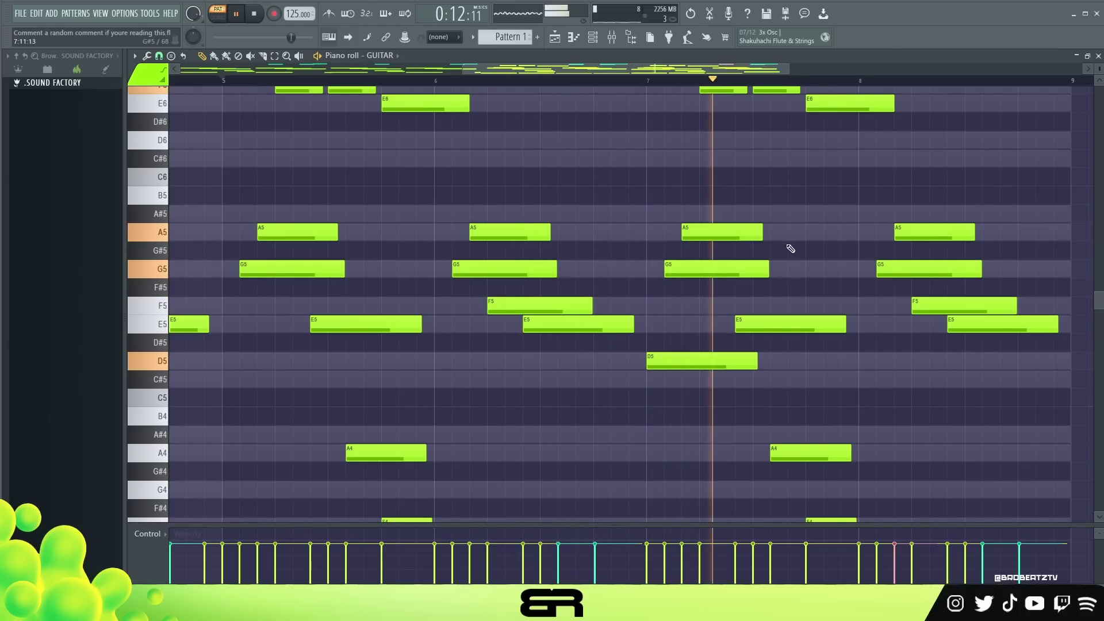
pyautogui.scroll(-1, 874, 344)
pyautogui.scroll(-1, 874, 344)
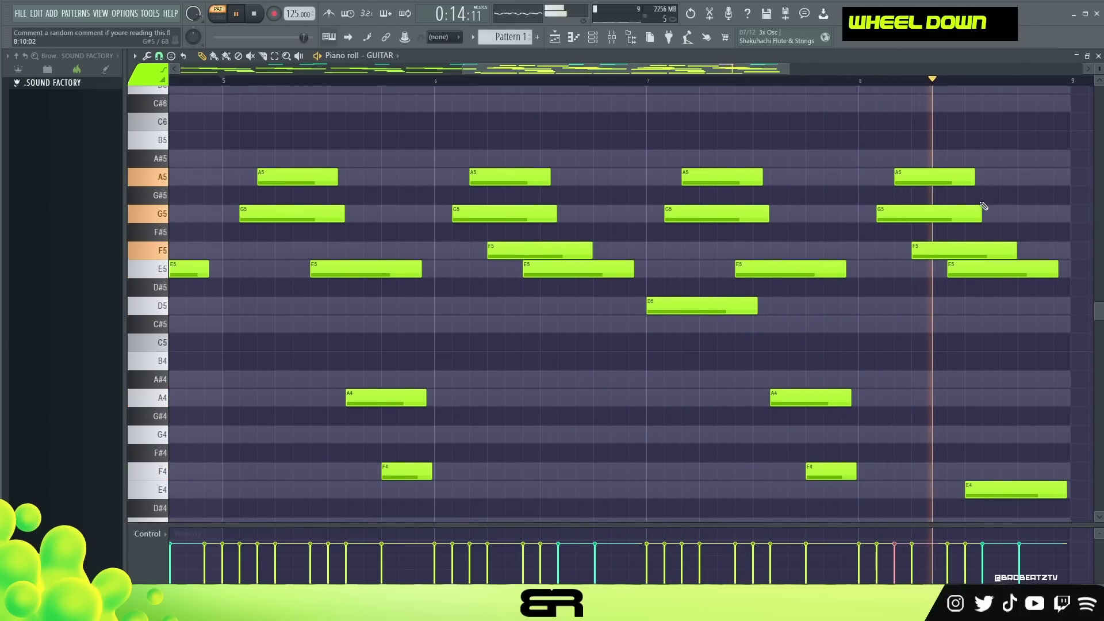
pyautogui.scroll(-2, 1035, 293)
pyautogui.press('space')
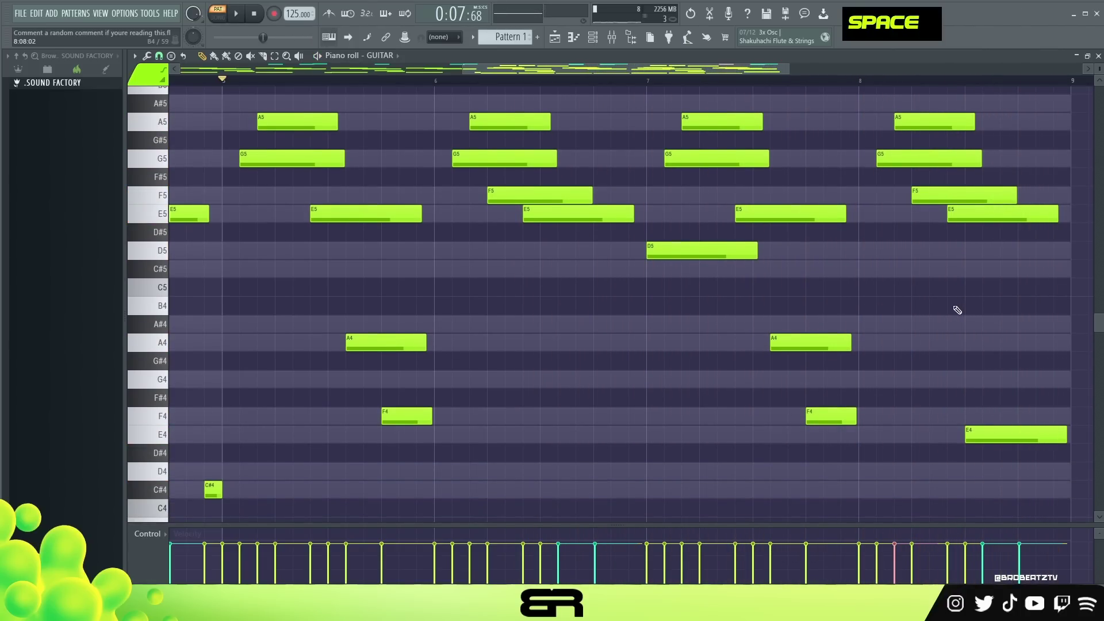
# - Select and deselect all notes in bars 5 to 8 to point them out, and play the full guitar melody
pyautogui.keyDown('ctrl'); pyautogui.rightClick(935, 312); pyautogui.keyUp('ctrl')
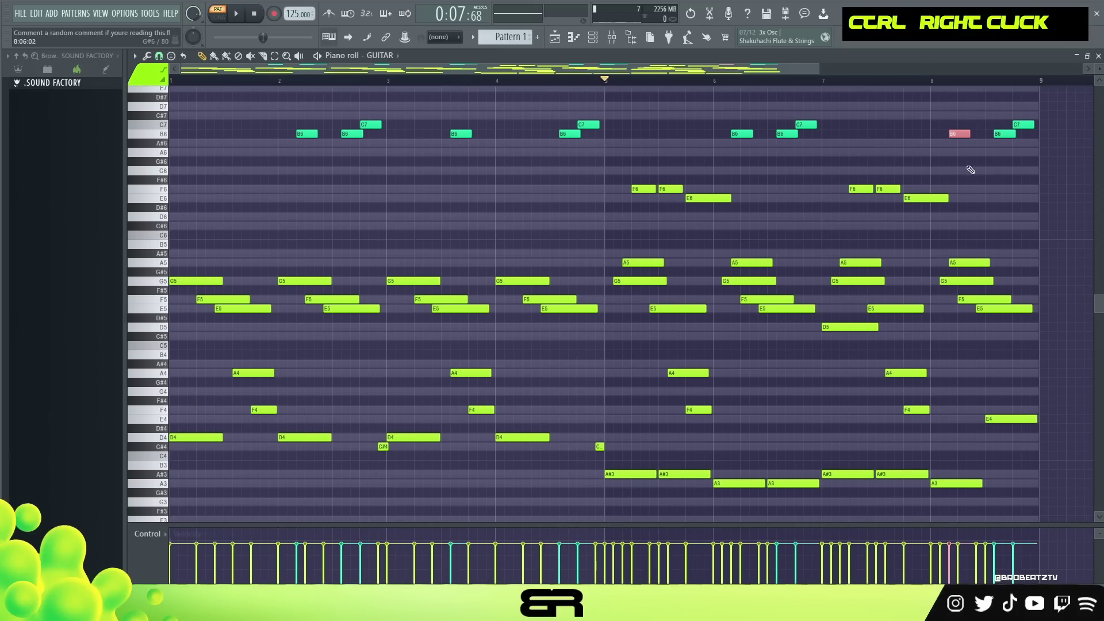
pyautogui.moveTo(1050, 102); pyautogui.dragTo(614, 489)
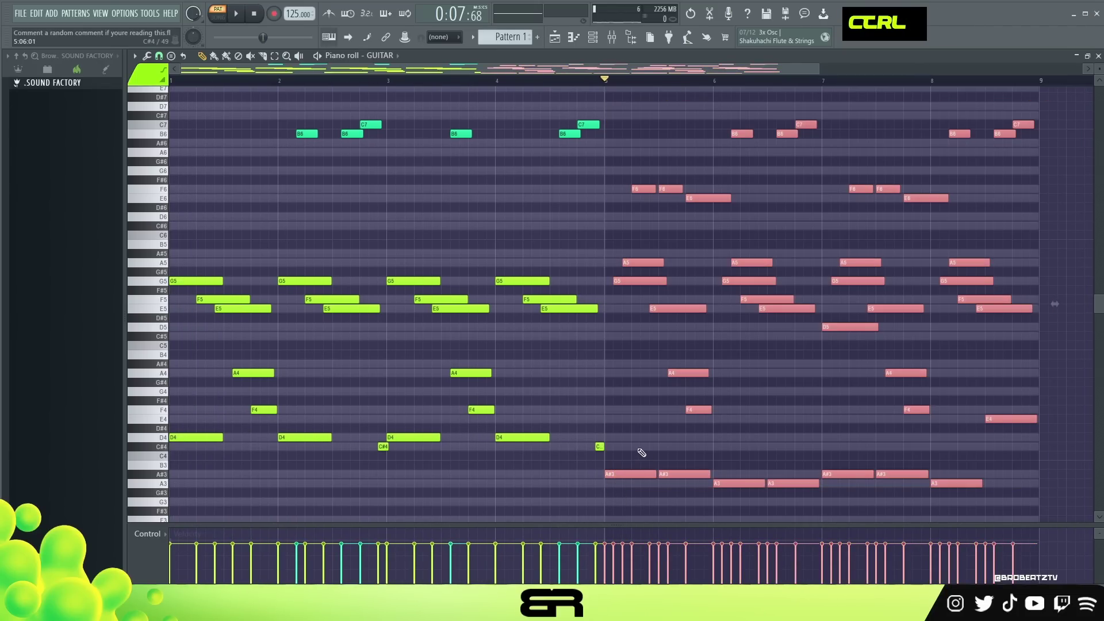
pyautogui.rightClick(805, 459)
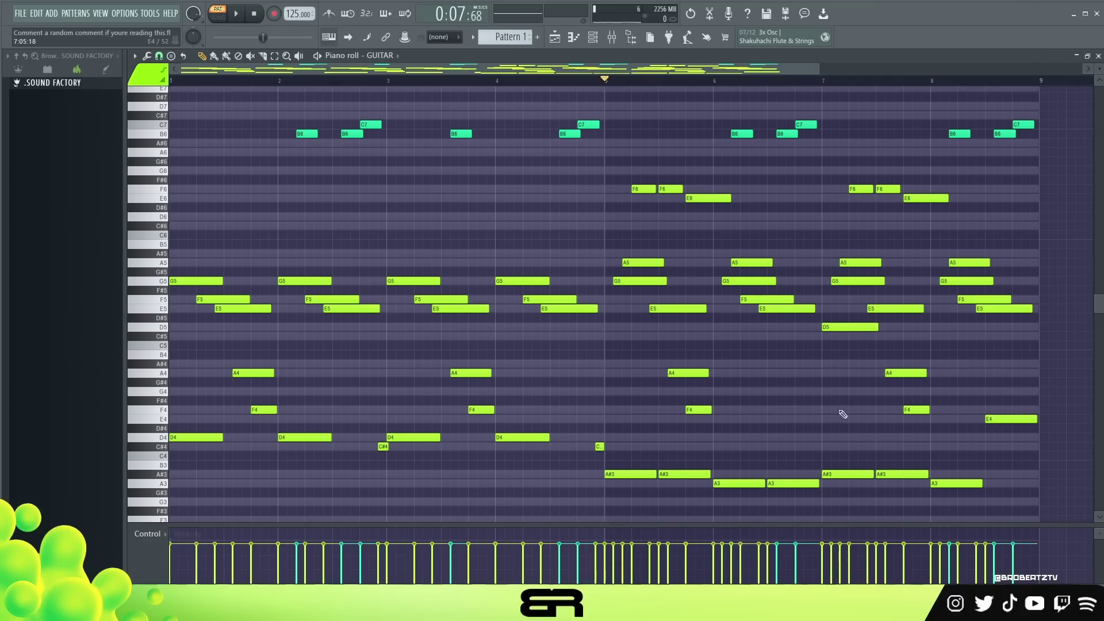
pyautogui.press('space')
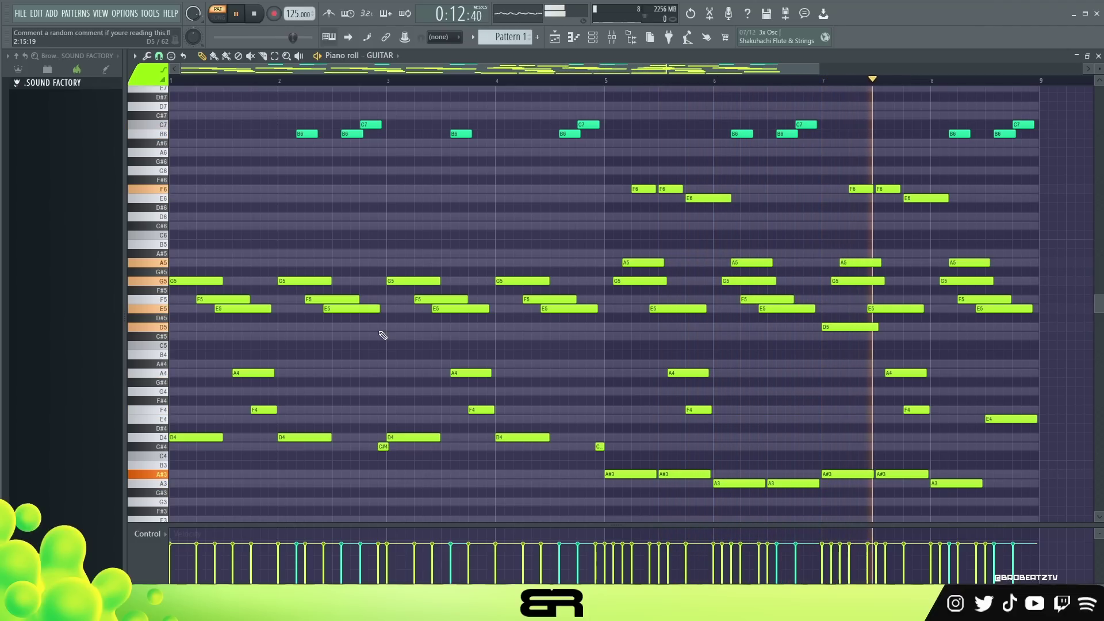
pyautogui.press('space')
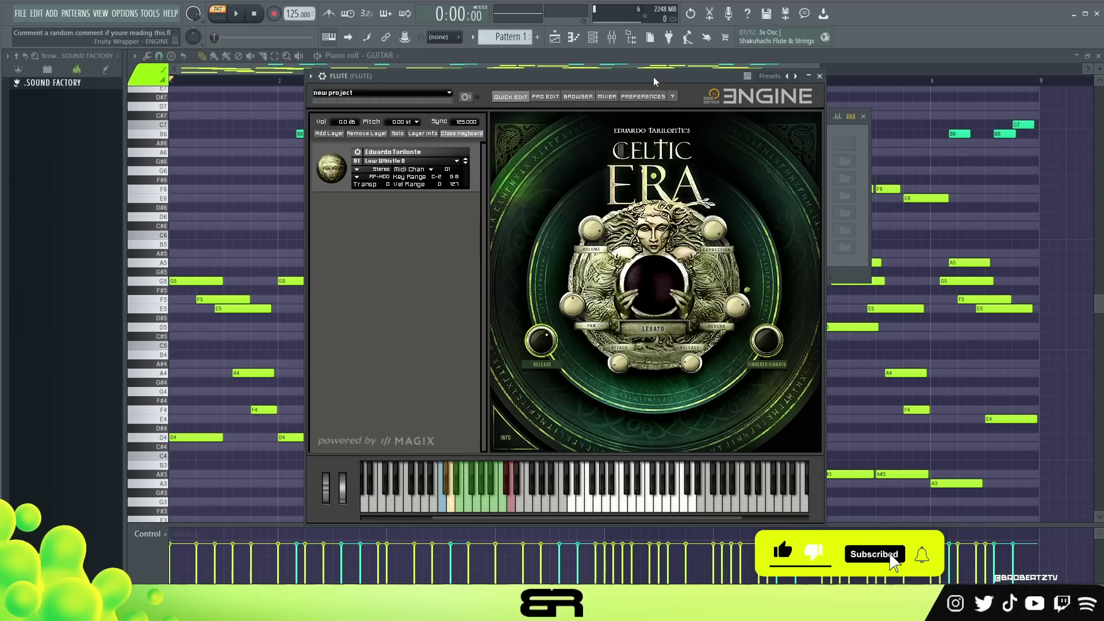
# - Examine the flute's Low Whistle D instrument and the channel list, and return to the guitar notes
pyautogui.moveTo(657, 77); pyautogui.dragTo(781, 67)
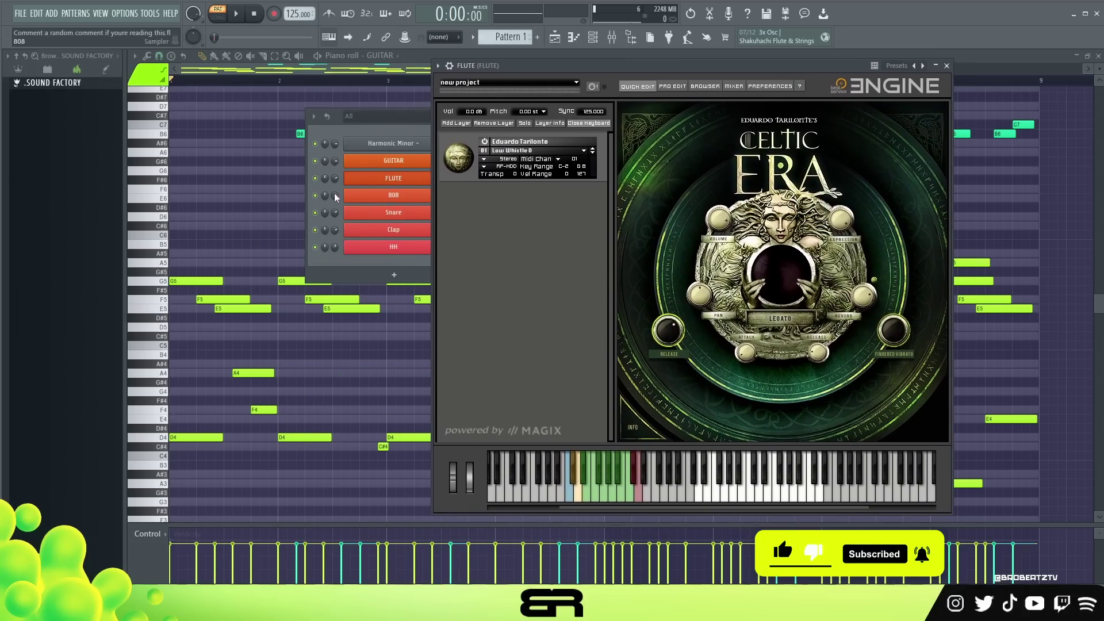
pyautogui.moveTo(648, 65); pyautogui.dragTo(485, 65)
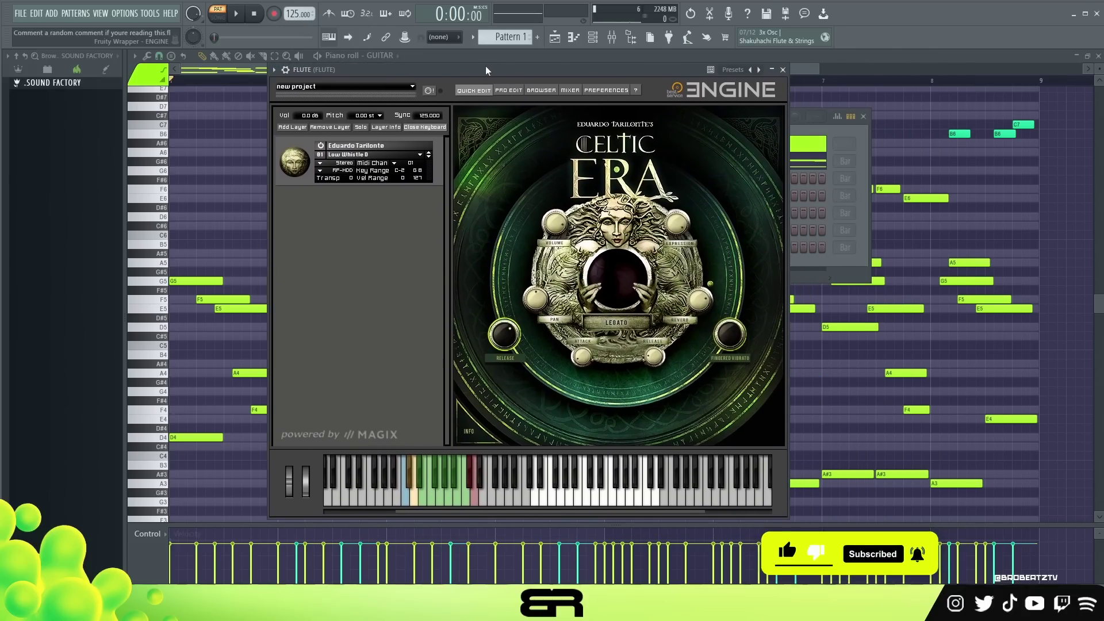
pyautogui.press('F6')
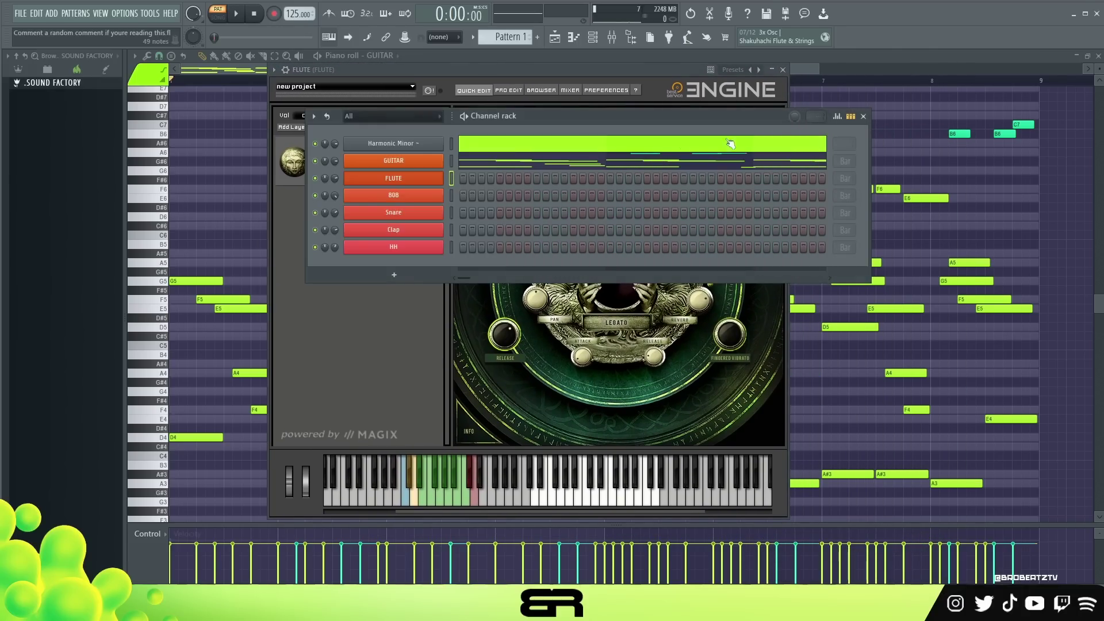
pyautogui.rightClick(248, 195)
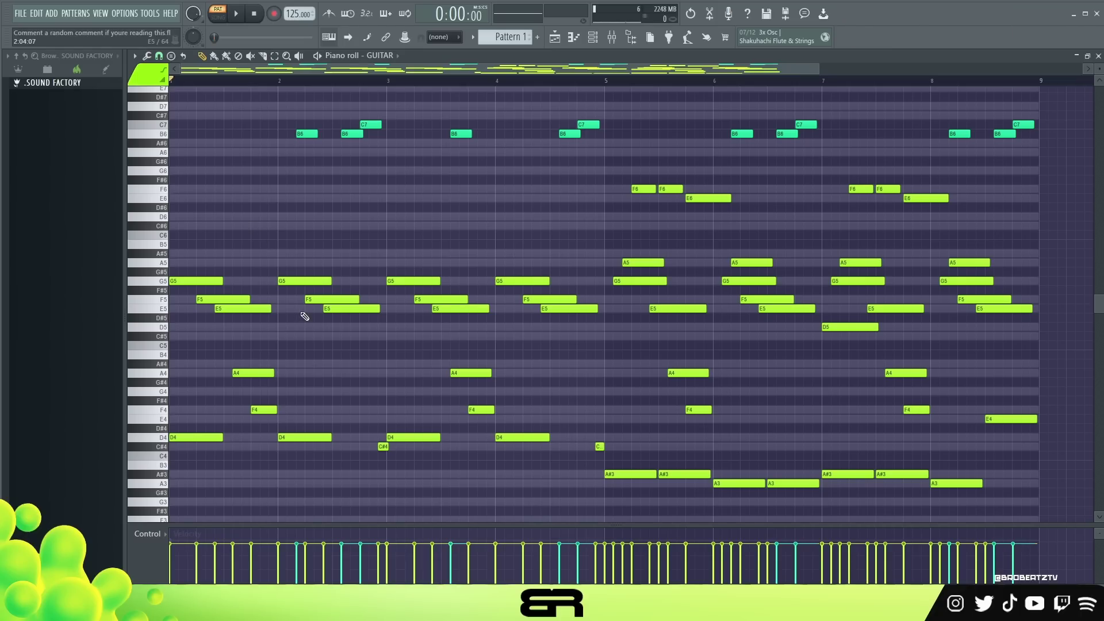
pyautogui.moveTo(200, 424)
pyautogui.keyDown('ctrl'); pyautogui.mouseDown()
pyautogui.moveTo(198, 448)
pyautogui.moveTo(170, 442)
pyautogui.mouseUp(); pyautogui.keyUp('ctrl')
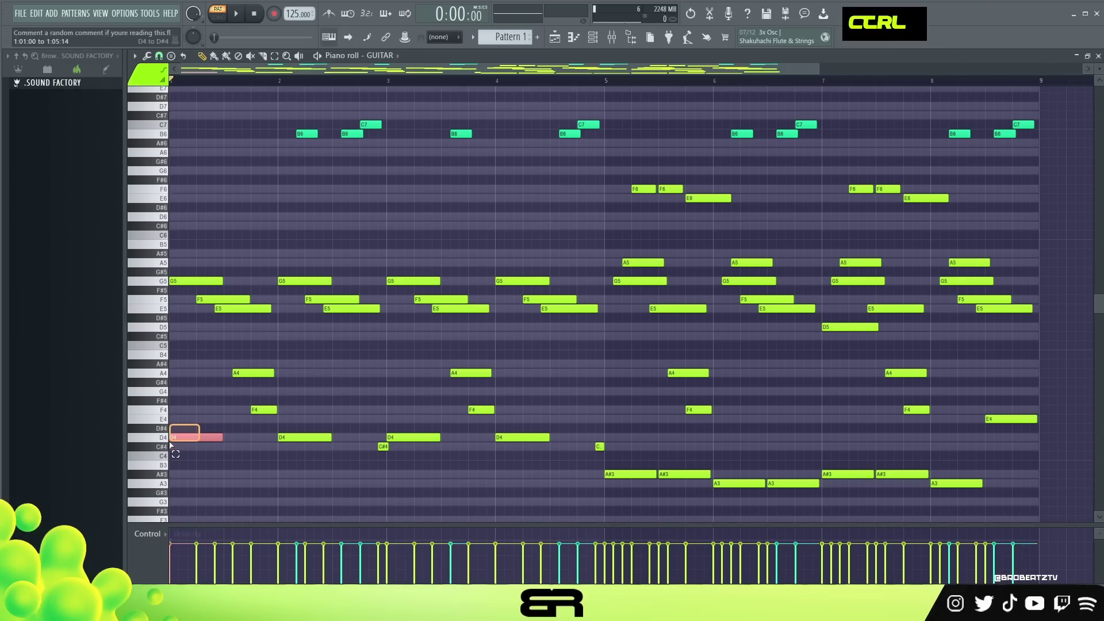
pyautogui.moveTo(184, 437)
pyautogui.keyDown('shift'); pyautogui.mouseDown()
pyautogui.moveTo(212, 411)
pyautogui.moveTo(182, 413)
pyautogui.moveTo(192, 367)
pyautogui.mouseUp(); pyautogui.keyUp('shift')
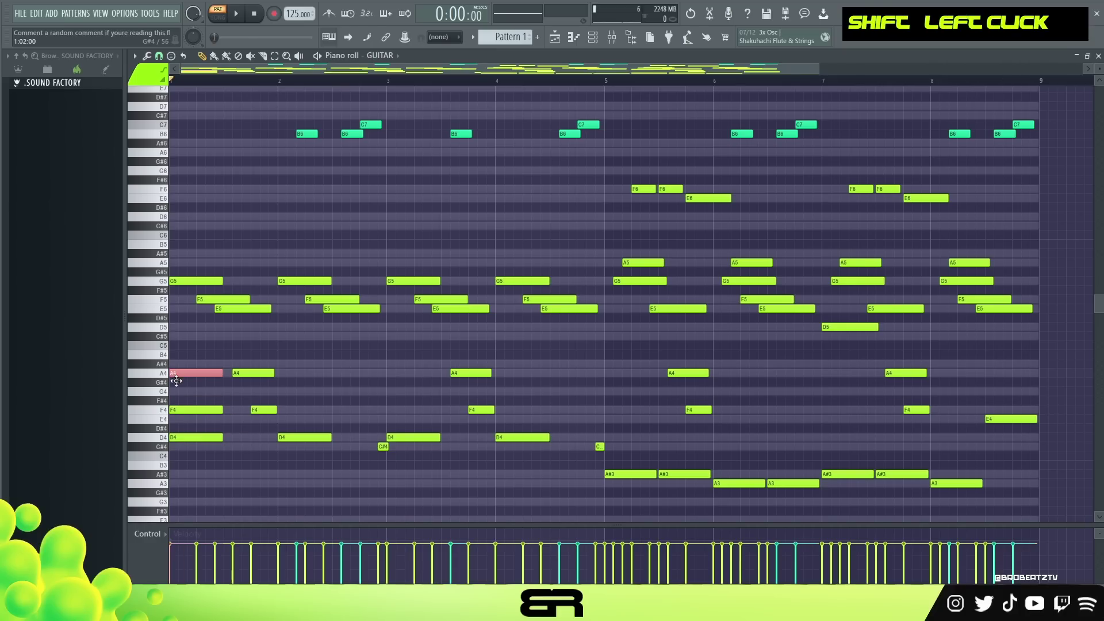
pyautogui.rightClick(196, 374)
pyautogui.rightClick(195, 409)
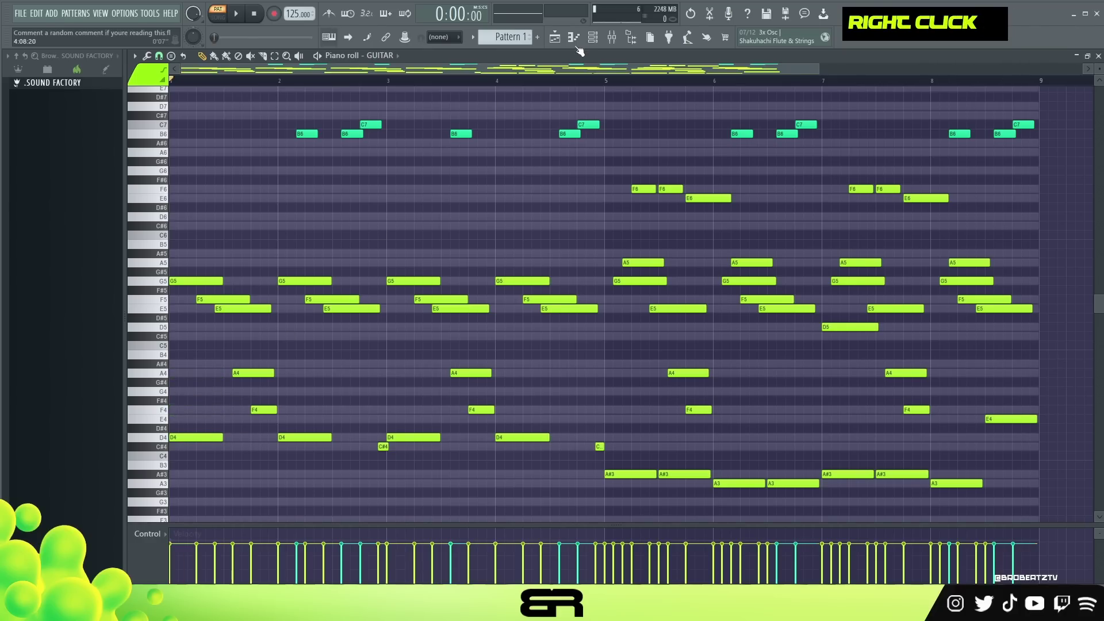
# - Open the FLUTE channel's piano roll and place a D5, F5 and A5 chord at the start of bar 1
pyautogui.click(593, 37)
pyautogui.rightClick(430, 168)
pyautogui.click(469, 179)
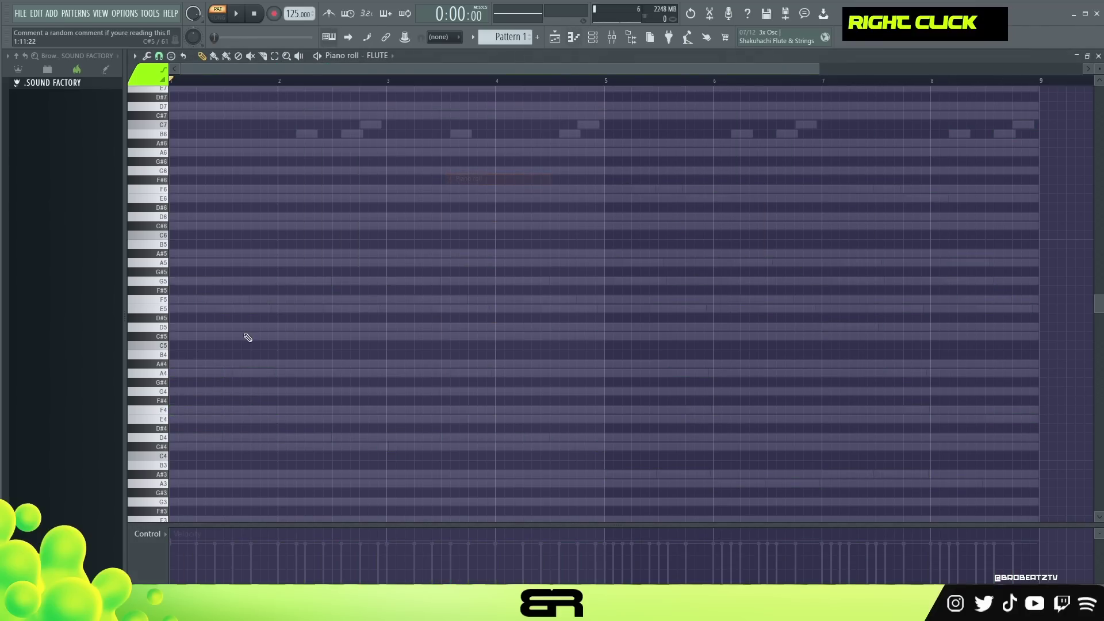
pyautogui.moveTo(189, 441); pyautogui.dragTo(183, 316)
pyautogui.click(187, 299)
pyautogui.moveTo(190, 263); pyautogui.dragTo(162, 264)
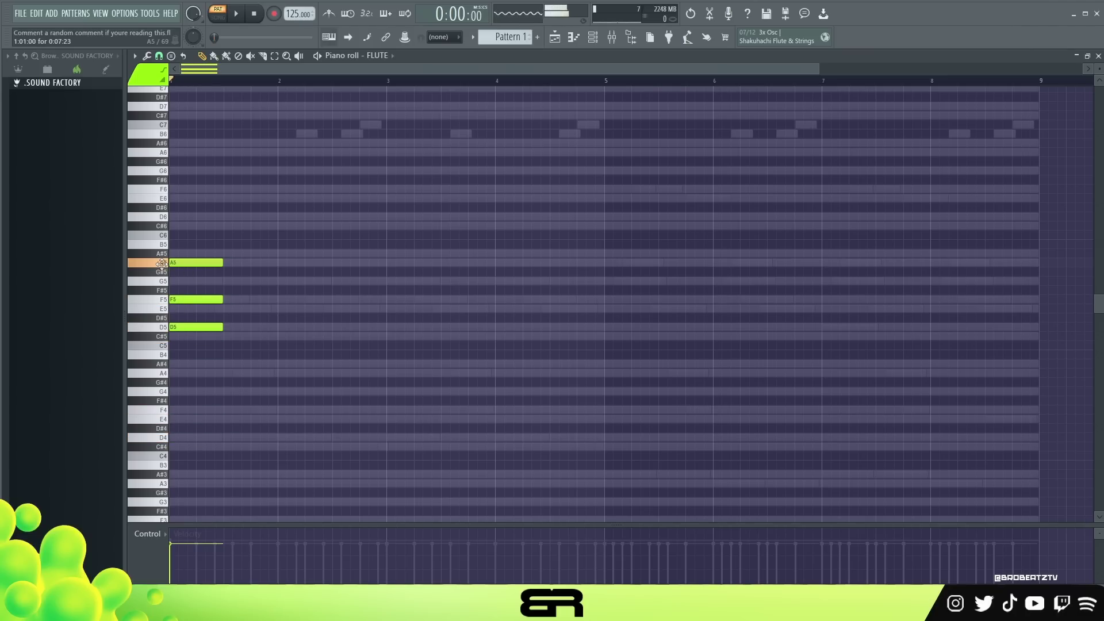
# - Place an A#5 note overlapping the end of the bar 1 chord, and try C#5 notes below it
pyautogui.scroll(4, 225, 87)
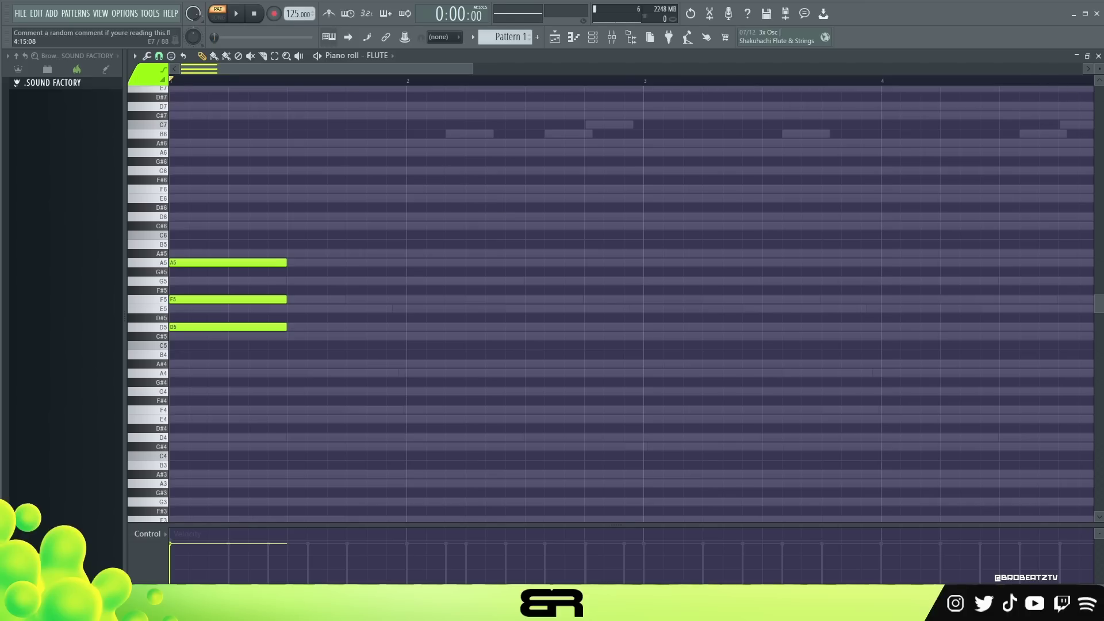
pyautogui.moveTo(1099, 69); pyautogui.dragTo(1099, 55)
pyautogui.click(279, 212)
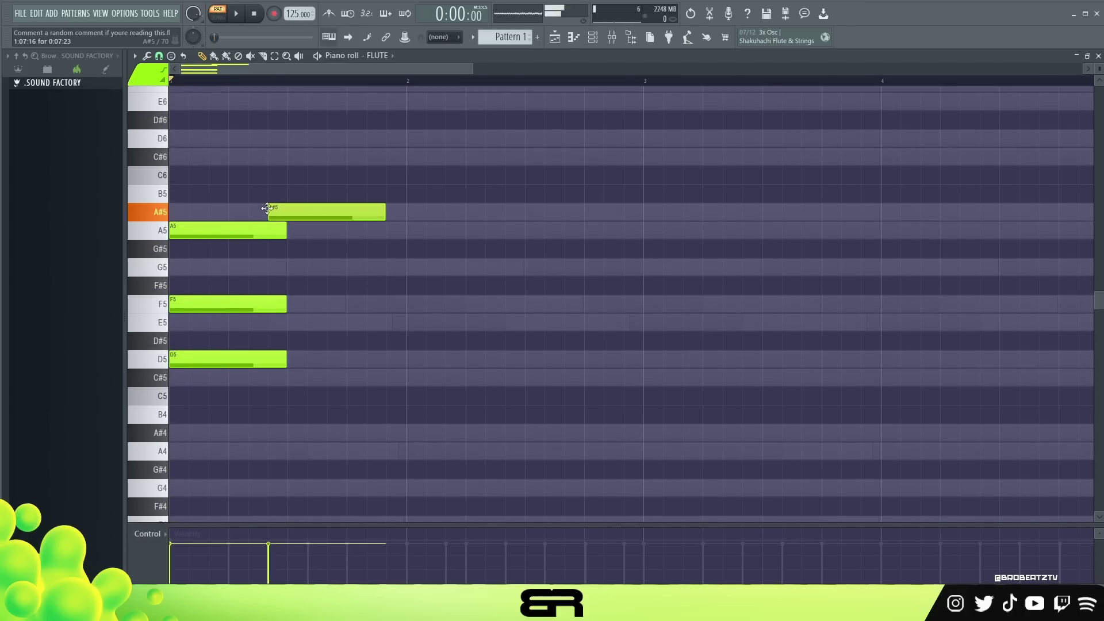
pyautogui.click(281, 377)
pyautogui.moveTo(222, 186)
pyautogui.mouseDown()
pyautogui.moveTo(230, 267)
pyautogui.moveTo(331, 398)
pyautogui.mouseUp()
pyautogui.moveTo(213, 379); pyautogui.dragTo(192, 387)
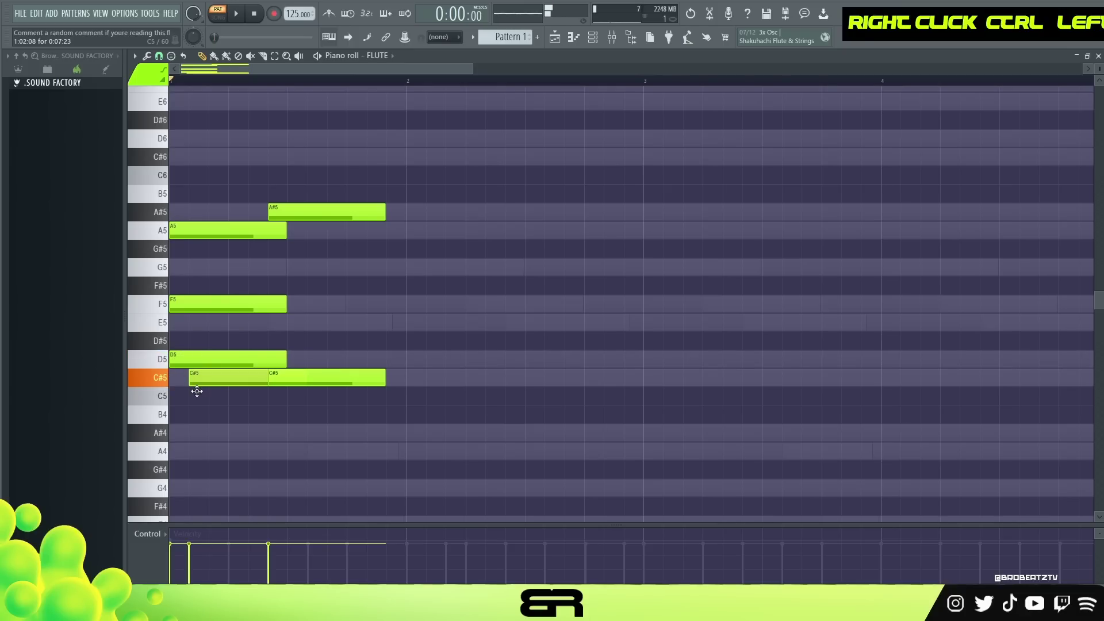
pyautogui.rightClick(195, 382)
pyautogui.rightClick(312, 379)
# - Rearrange bar 1 into a descending line with A5 at beat 2, F5 at beat 3 and a short D5, deleting A#5, and play it
pyautogui.moveTo(389, 168); pyautogui.dragTo(170, 351)
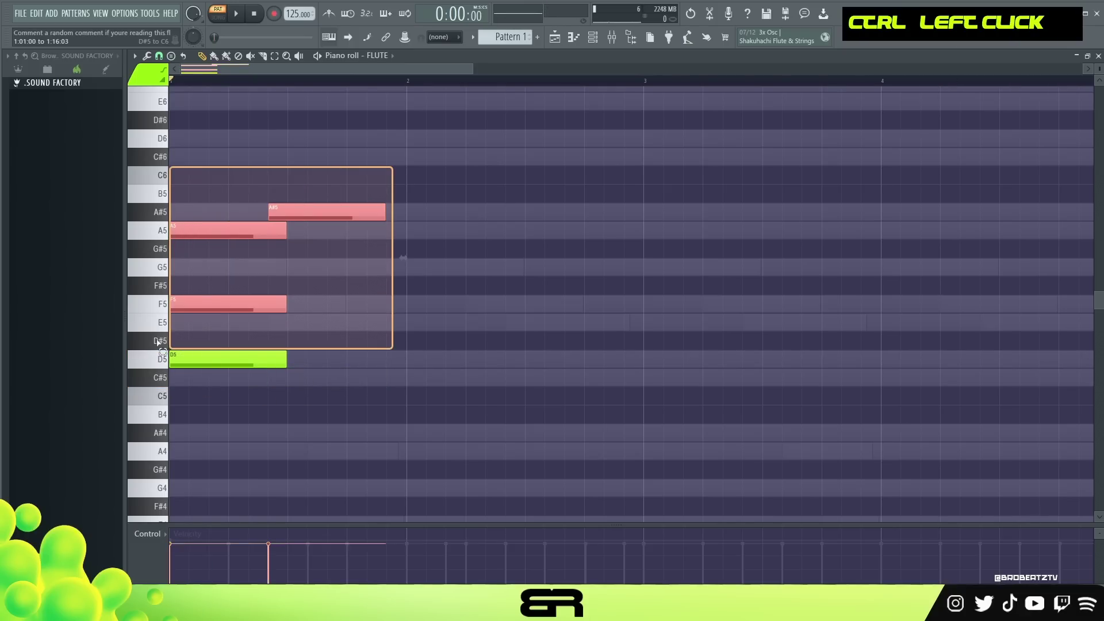
pyautogui.moveTo(387, 167); pyautogui.dragTo(343, 359)
pyautogui.rightClick(362, 270)
pyautogui.moveTo(444, 359); pyautogui.dragTo(379, 364)
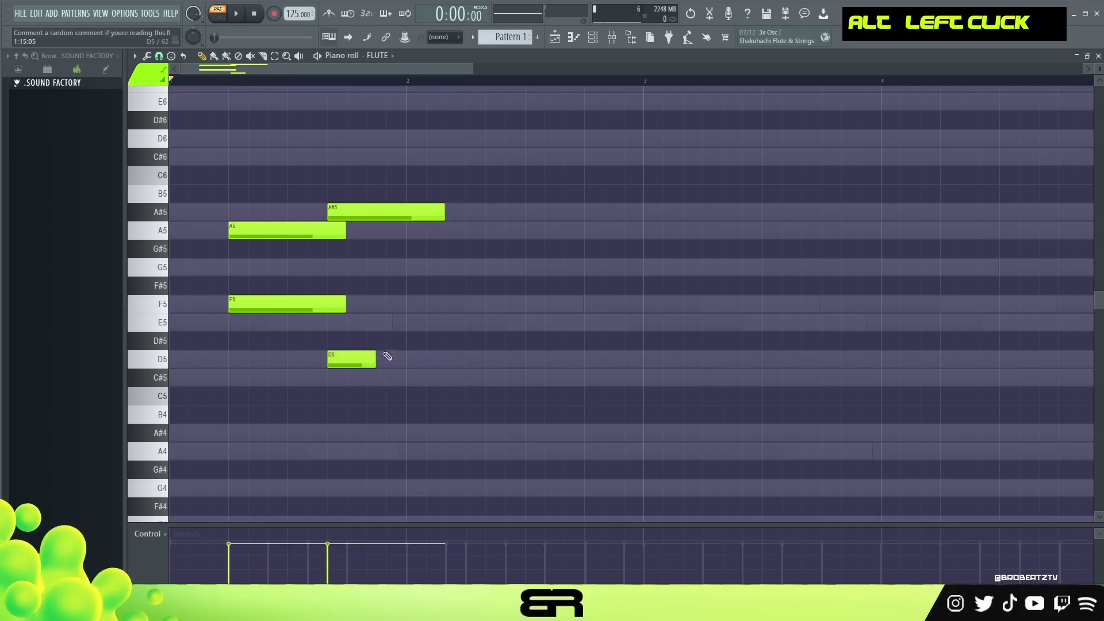
pyautogui.rightClick(401, 219)
pyautogui.moveTo(274, 305); pyautogui.dragTo(342, 301)
pyautogui.press('space')
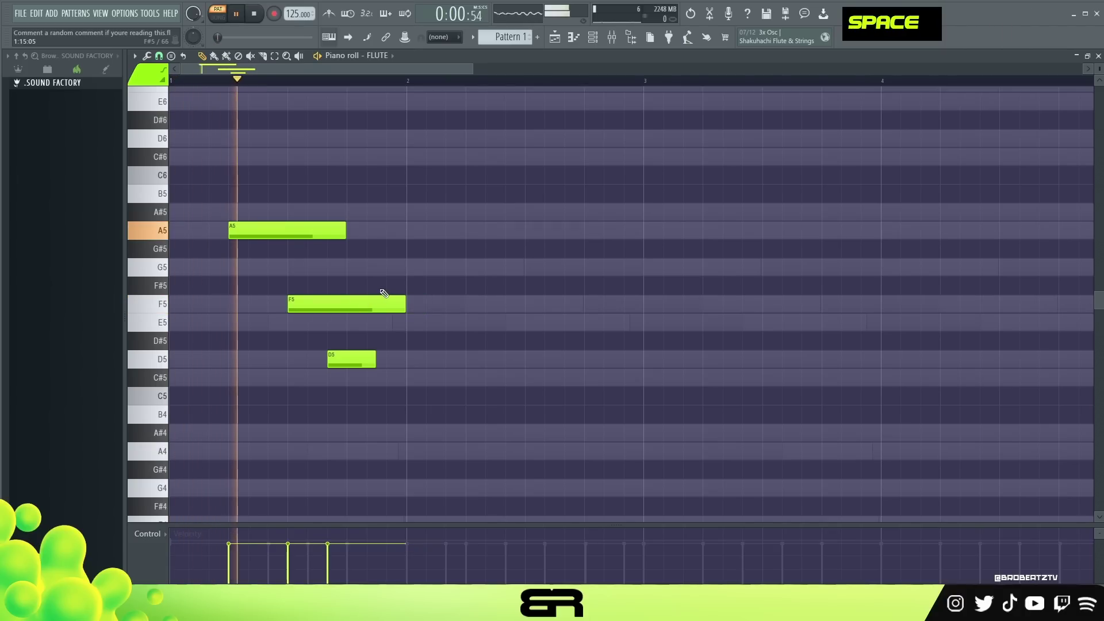
pyautogui.press('space')
# - Add a short G5 note under the A5 in bar 1, shorten the A5 to about one beat, and play the phrase
pyautogui.click(274, 232)
pyautogui.click(253, 268)
pyautogui.moveTo(362, 268); pyautogui.dragTo(261, 282)
pyautogui.moveTo(343, 226); pyautogui.dragTo(287, 249)
pyautogui.press('space')
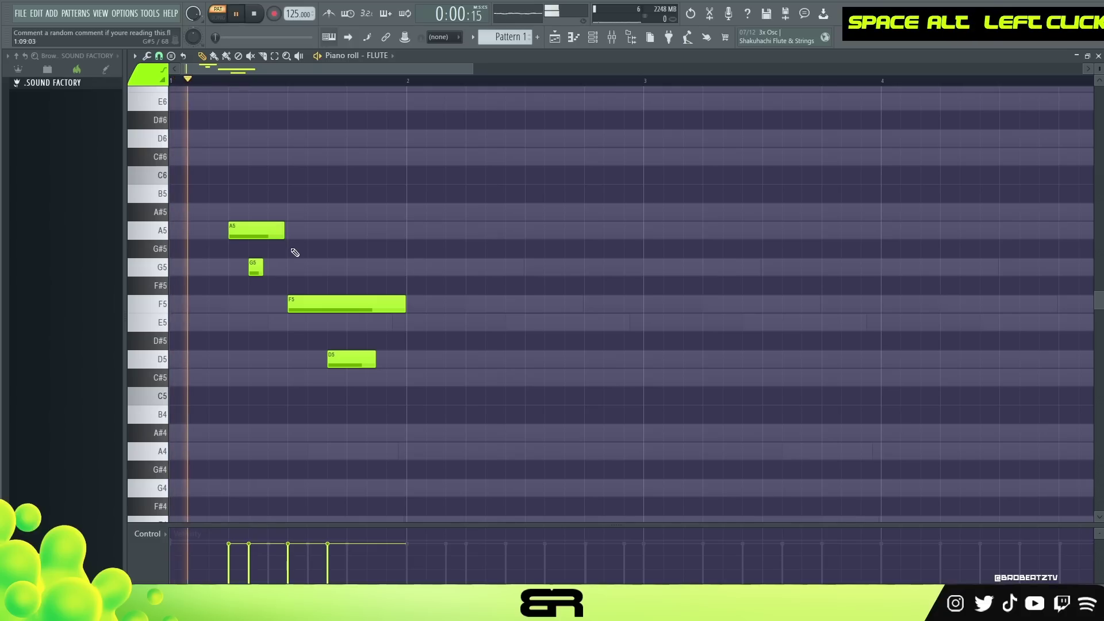
pyautogui.press('space')
pyautogui.press('space')
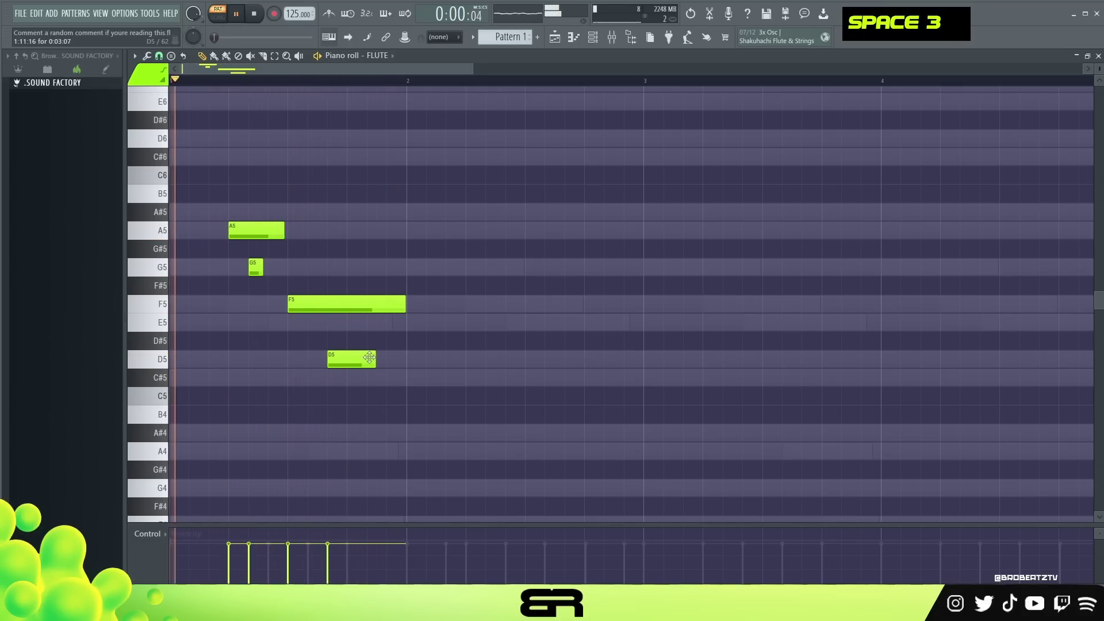
# - Shorten the D5 note slightly and lower the F5 note to E5 in bar 1, playing the phrase to check
pyautogui.moveTo(375, 362); pyautogui.dragTo(361, 366)
pyautogui.press('space')
pyautogui.click(359, 322)
pyautogui.rightClick(359, 322)
pyautogui.press('space')
pyautogui.press('space')
pyautogui.moveTo(338, 305); pyautogui.dragTo(337, 323)
pyautogui.press('space')
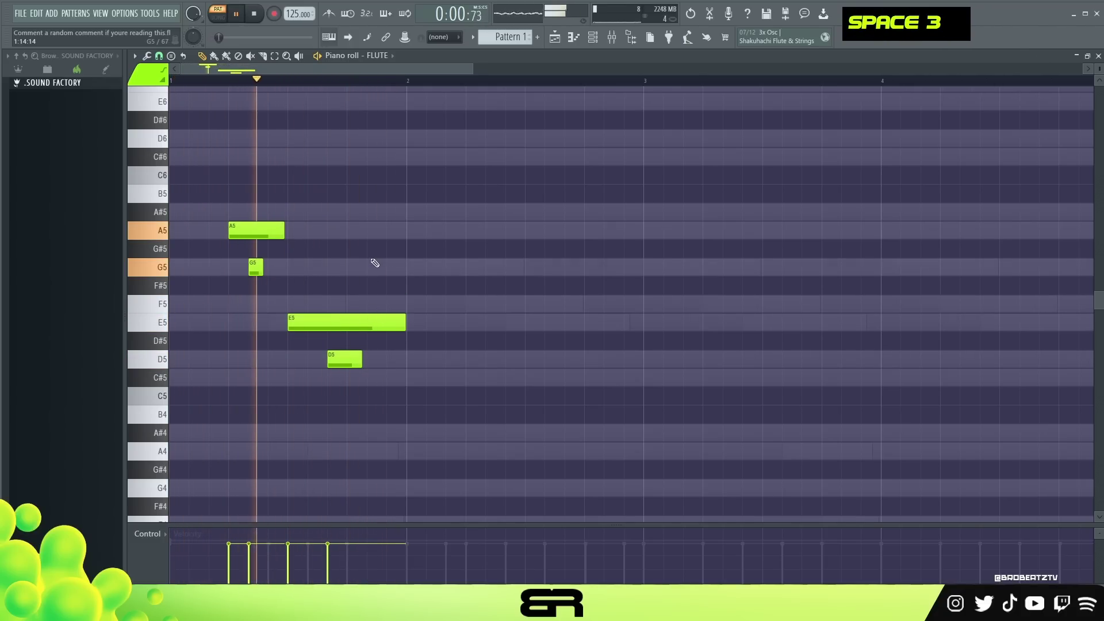
# - Extend the E5 note slightly past the end of bar 1 and play the phrase back
pyautogui.keyDown('alt'); pyautogui.click(360, 363); pyautogui.keyUp('alt')
pyautogui.moveTo(359, 362); pyautogui.dragTo(359, 363)
pyautogui.keyDown('alt'); pyautogui.click(402, 328); pyautogui.keyUp('alt')
pyautogui.press('space')
pyautogui.moveTo(404, 328); pyautogui.dragTo(405, 327)
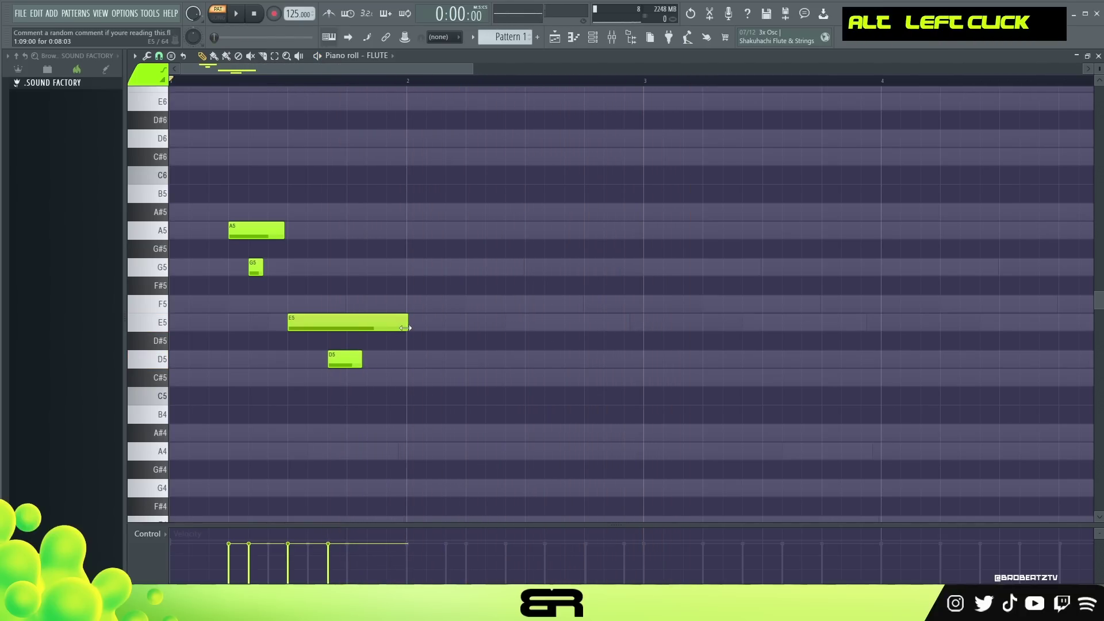
pyautogui.press('space')
pyautogui.press('space')
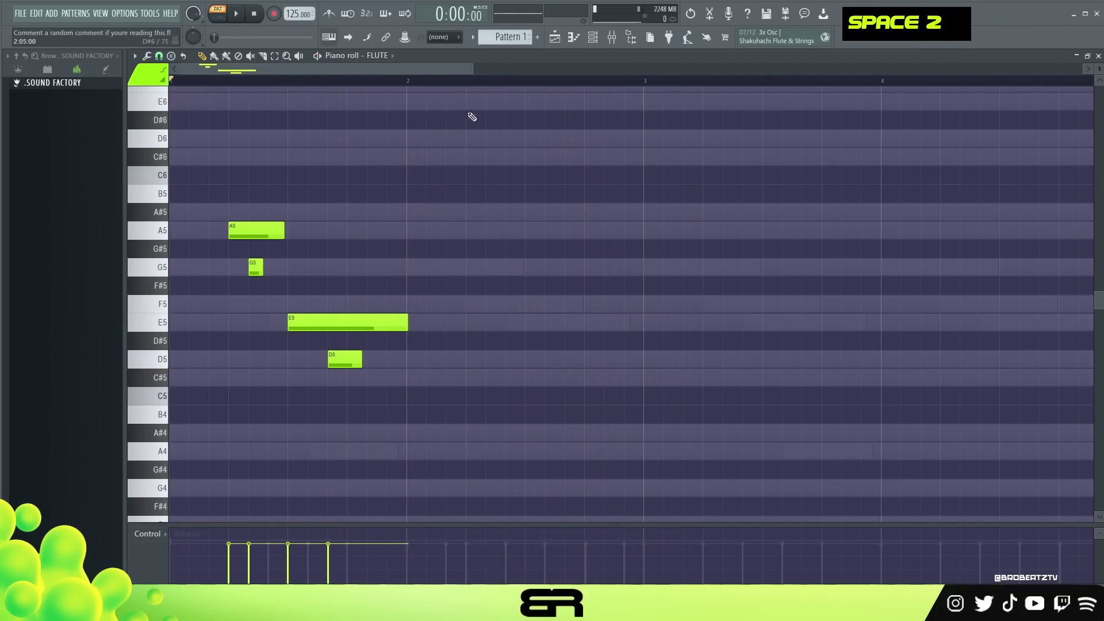
# - Duplicate the bar 1 flute phrase into bar 3 and add short F5 and G5 lead-in notes before its A5
pyautogui.moveTo(470, 69); pyautogui.dragTo(617, 69)
pyautogui.moveTo(197, 202); pyautogui.dragTo(357, 395)
pyautogui.moveTo(211, 233); pyautogui.dragTo(519, 271)
pyautogui.rightClick(547, 281)
pyautogui.keyDown('ctrl'); pyautogui.click(545, 268); pyautogui.keyUp('ctrl')
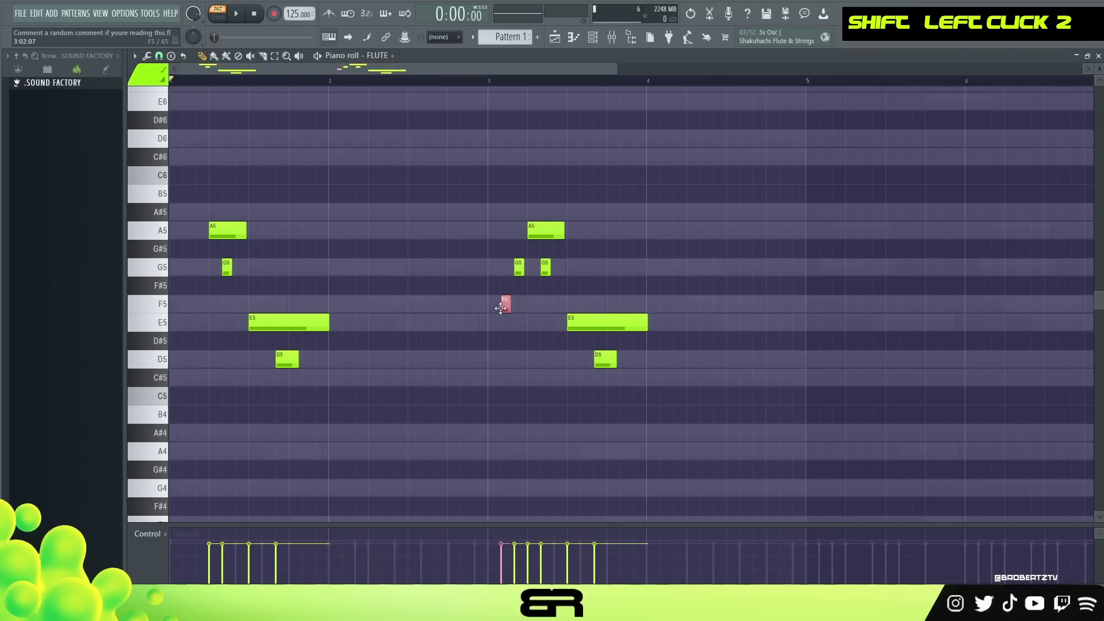
pyautogui.keyDown('alt'); pyautogui.click(537, 308); pyautogui.keyUp('alt')
# - Refine the bar 5 phrase by removing C#5 and lengthening D5, and repeat it in bar 7 with an F5 and E5 lead-in
pyautogui.press('space')
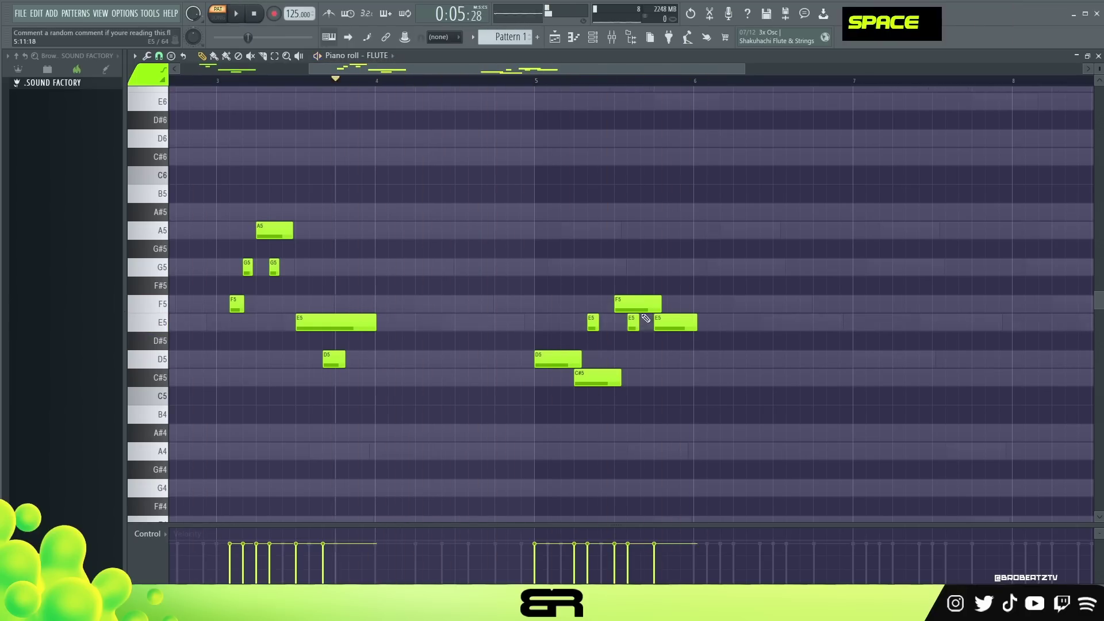
pyautogui.press('space')
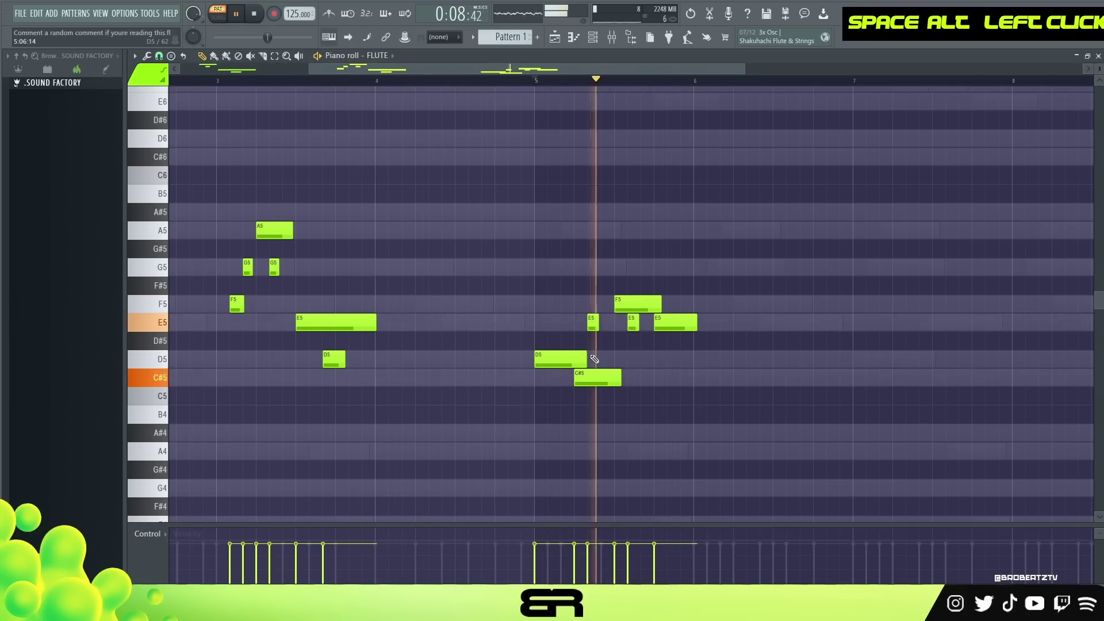
pyautogui.press('space')
pyautogui.press('space')
pyautogui.press('space')
# - Show all eight bars of the flute part and play the full melody
pyautogui.keyDown('ctrl'); pyautogui.rightClick(347, 87); pyautogui.keyUp('ctrl')
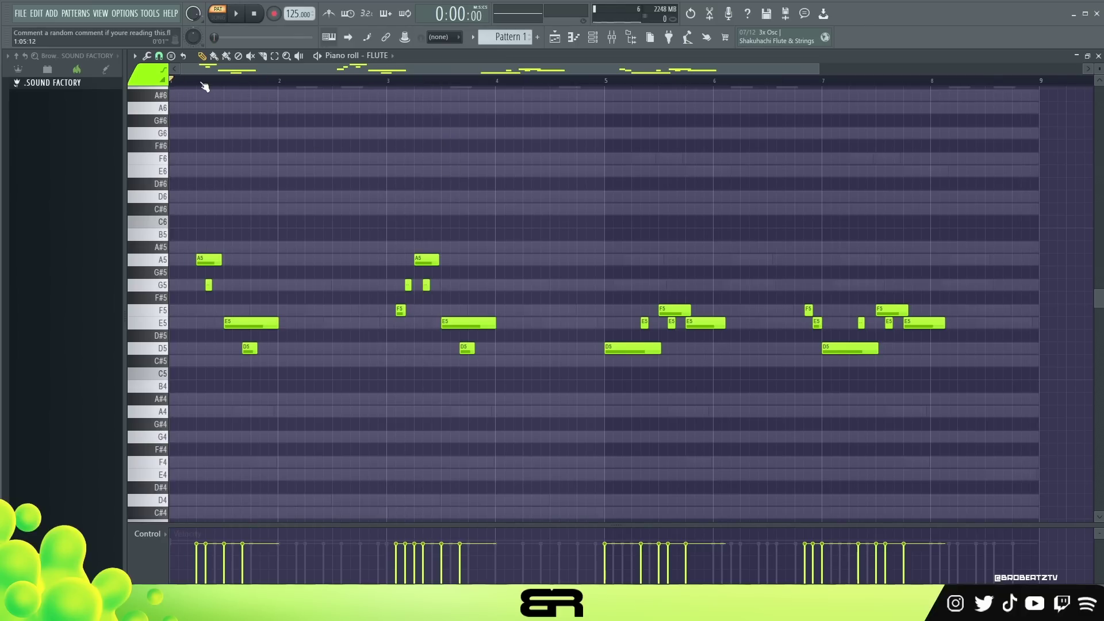
pyautogui.press('space')
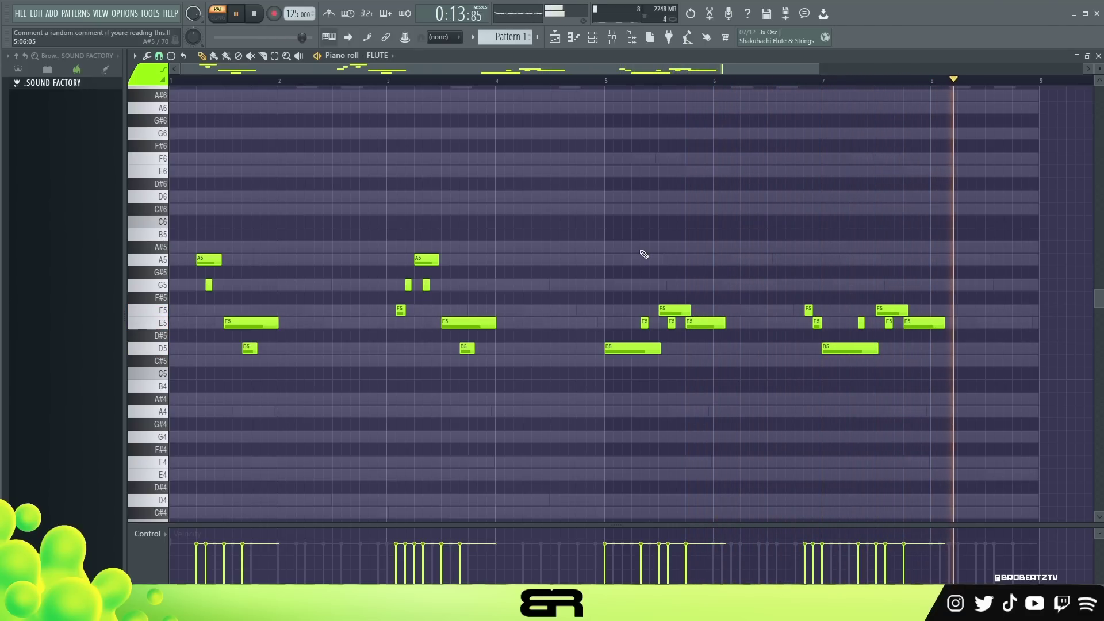
pyautogui.press('space')
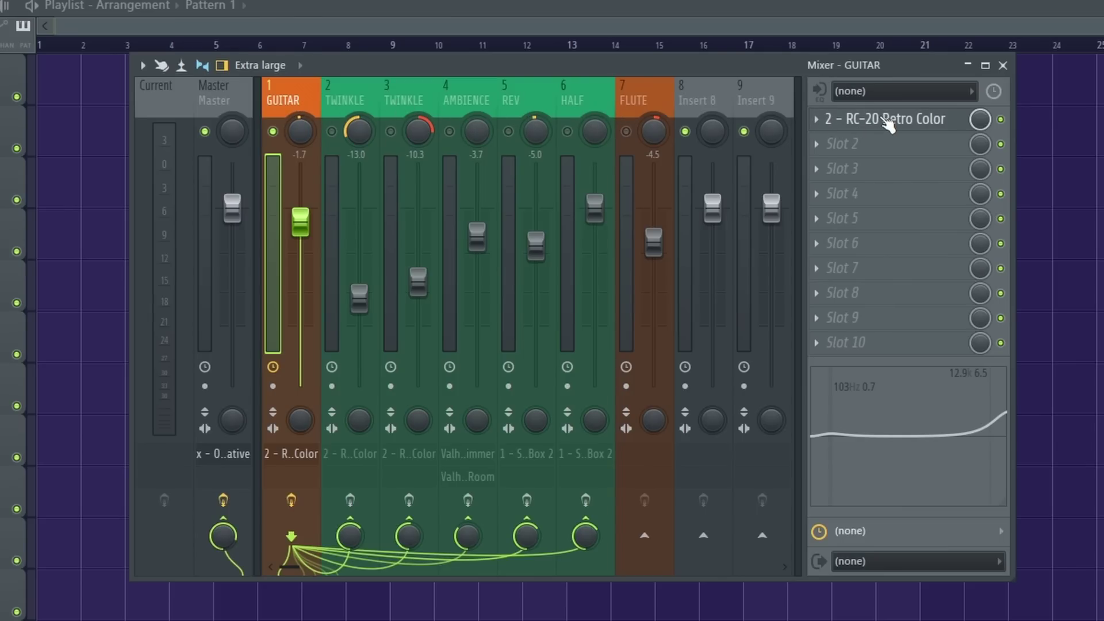
# - Examine the RC-20 Retro Color settings on the GUITAR mixer track and close the plugin
pyautogui.click(883, 119)
pyautogui.moveTo(846, 119); pyautogui.dragTo(580, 77)
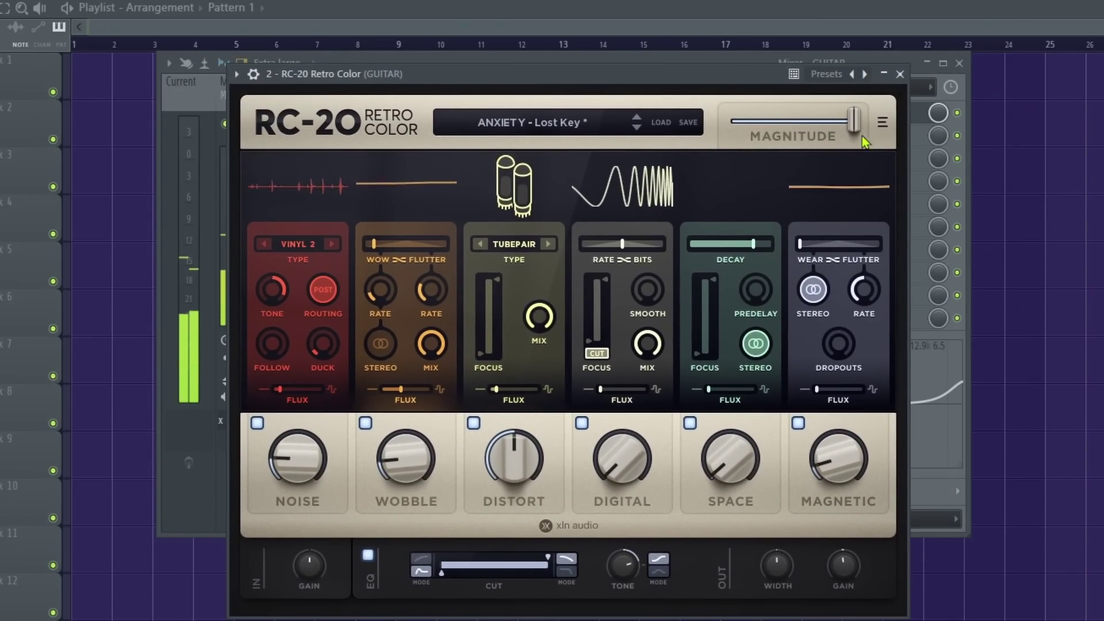
pyautogui.moveTo(854, 121)
pyautogui.mouseDown()
pyautogui.moveTo(742, 144)
pyautogui.moveTo(857, 123)
pyautogui.mouseUp()
pyautogui.click(900, 74)
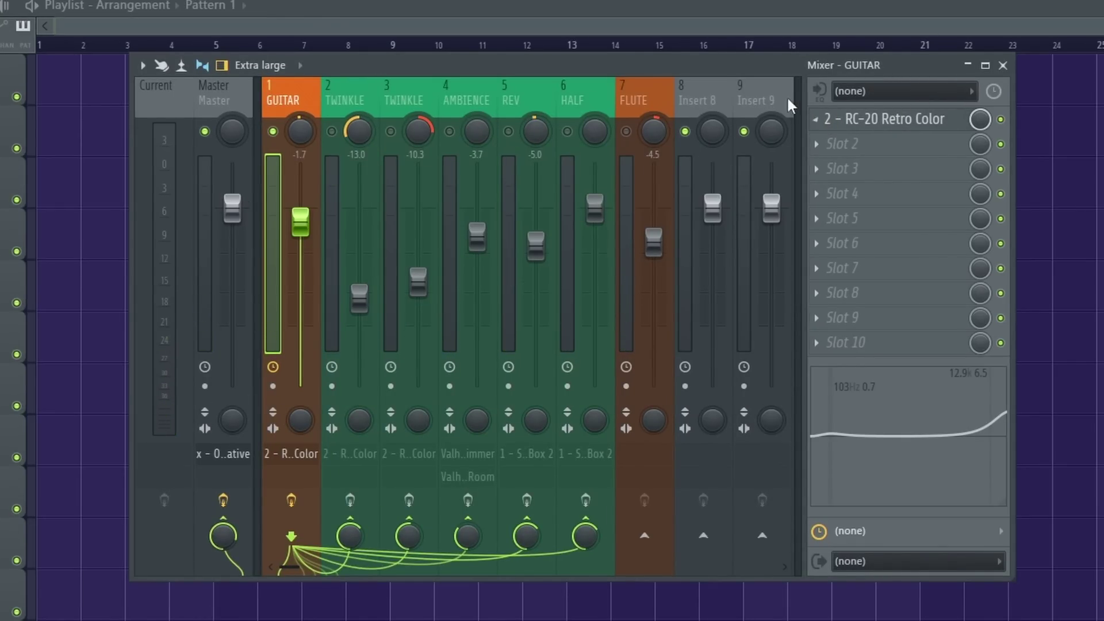
# - Select the TWINKLE mixer track 2 and unmute it
pyautogui.click(394, 99)
pyautogui.click(376, 97)
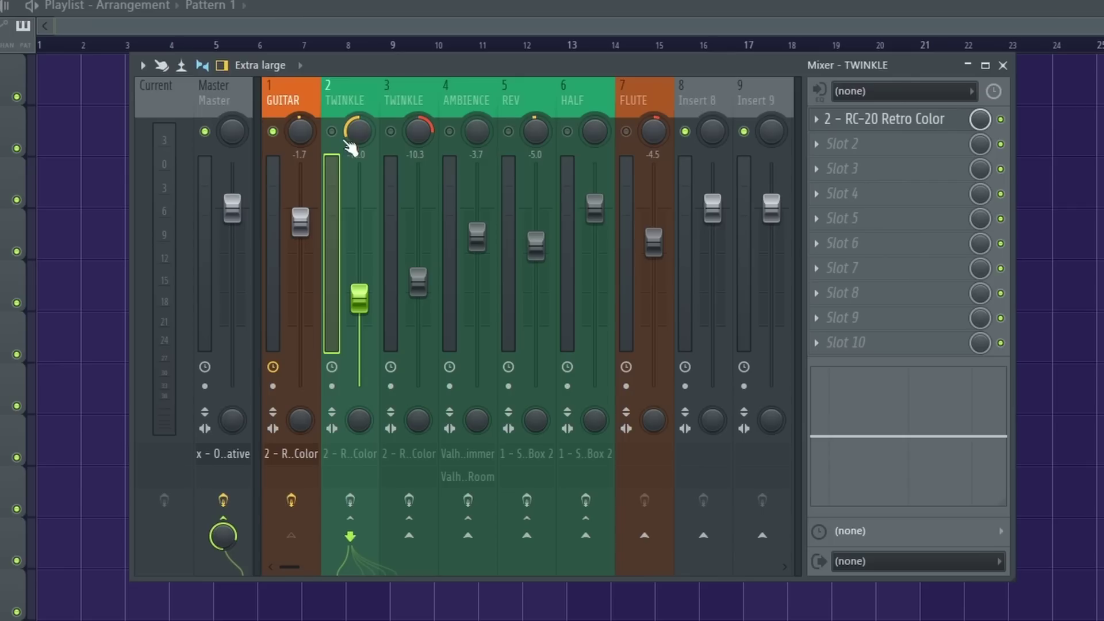
pyautogui.click(332, 131)
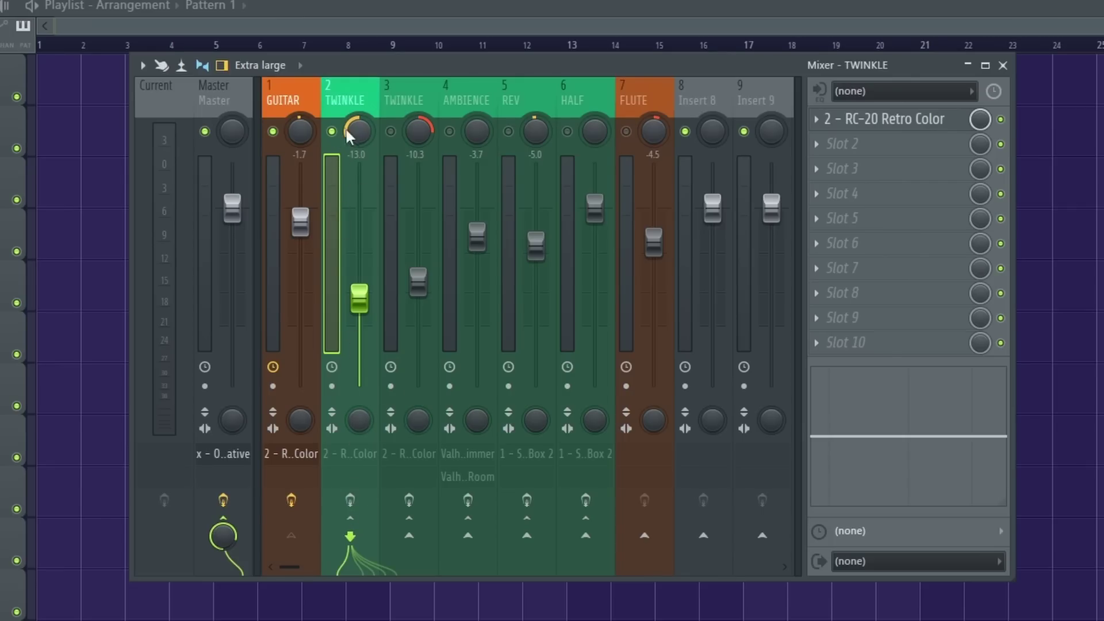
# - Try sending the GUITAR track to Insert 8 and to Insert 9, testing the Insert 9 level during playback
pyautogui.click(302, 108)
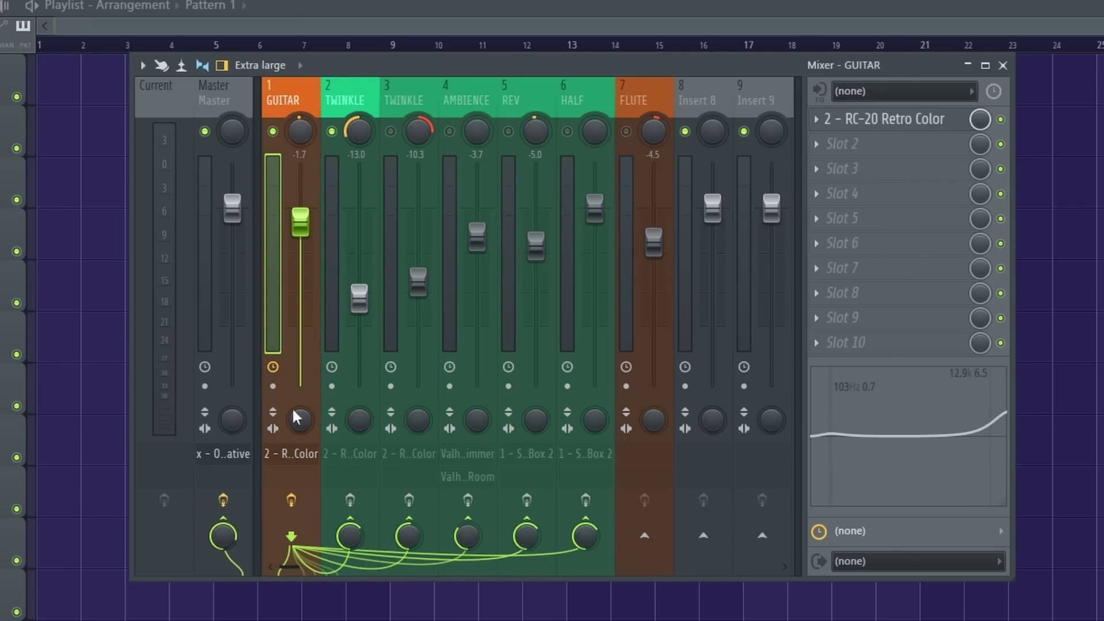
pyautogui.click(702, 537)
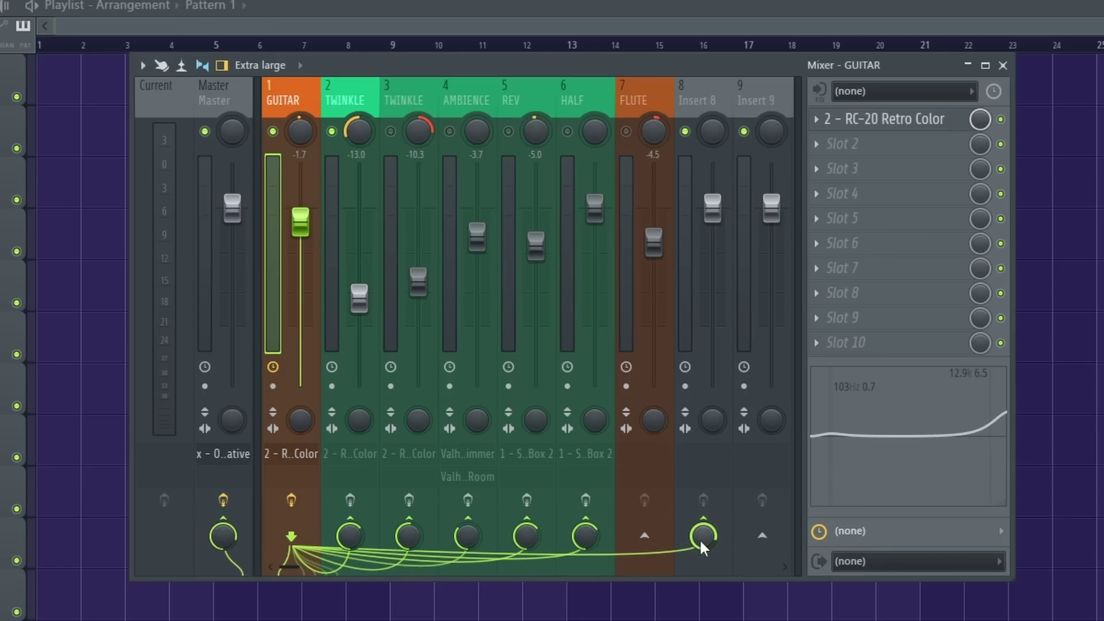
pyautogui.click(702, 527)
pyautogui.click(762, 534)
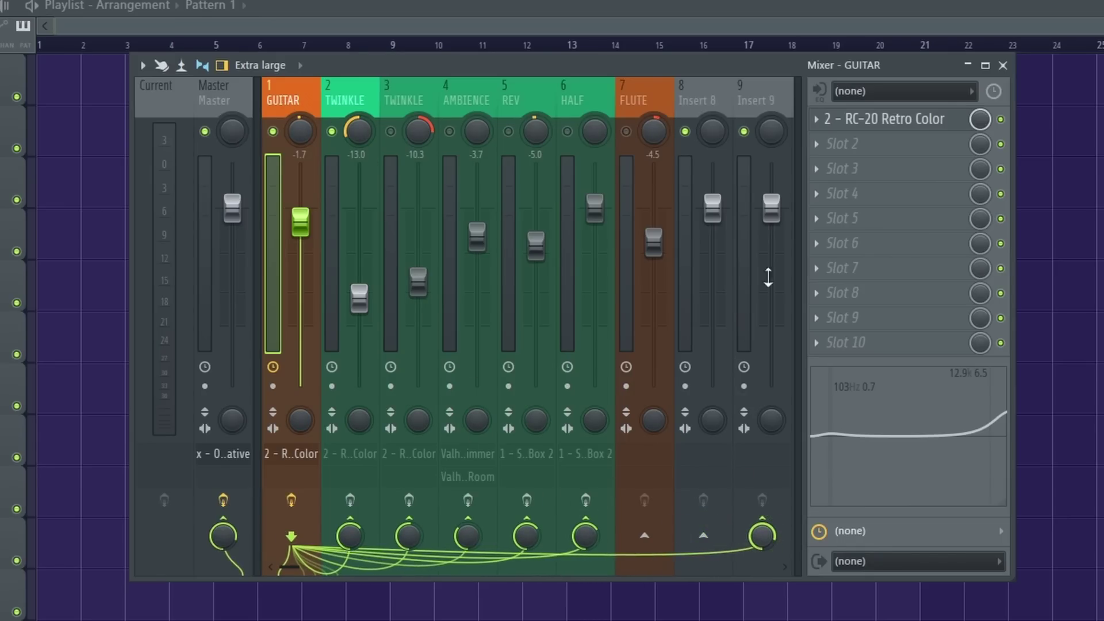
pyautogui.press('space')
pyautogui.moveTo(771, 207); pyautogui.dragTo(771, 300)
pyautogui.rightClick(781, 290)
pyautogui.click(789, 299)
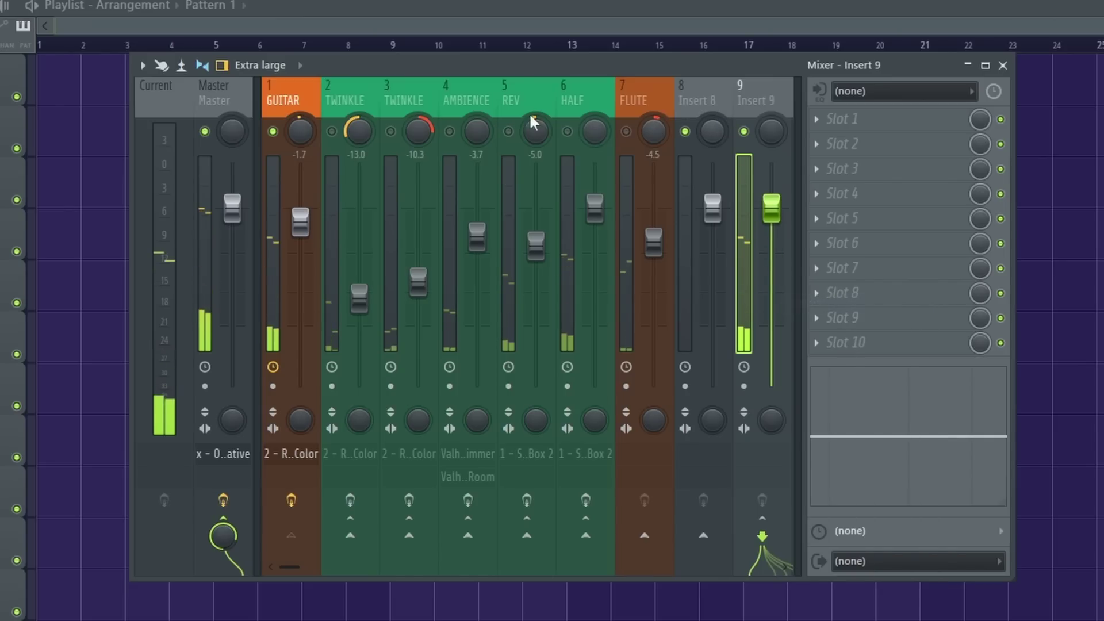
pyautogui.click(290, 98)
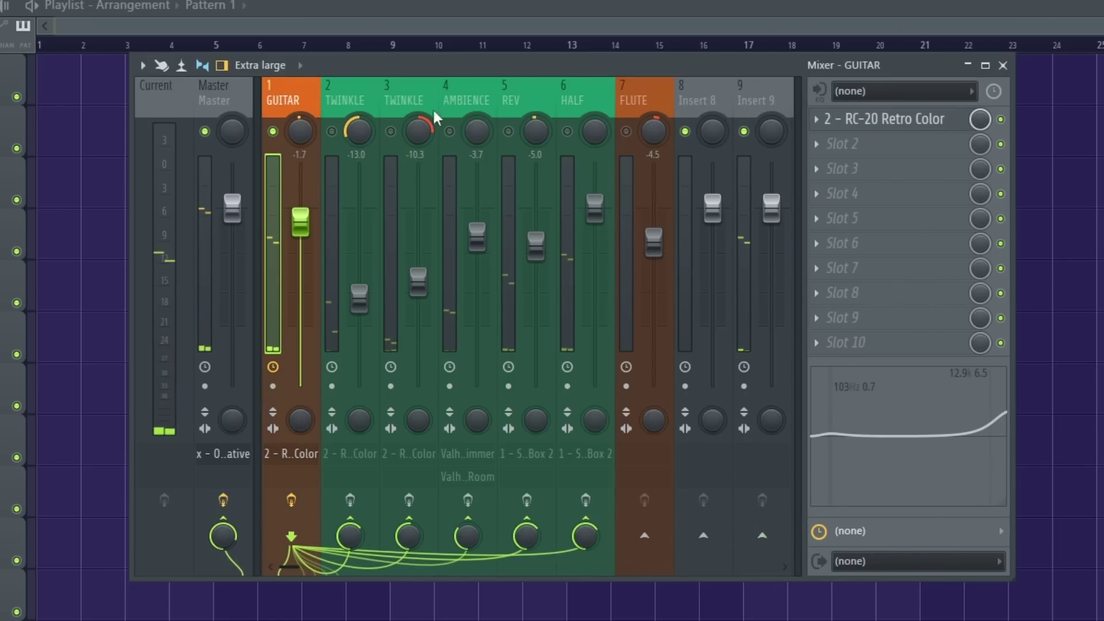
# - Enable TWINKLE track 2 and its effects, and examine its RC-20 Retro Color settings
pyautogui.click(335, 95)
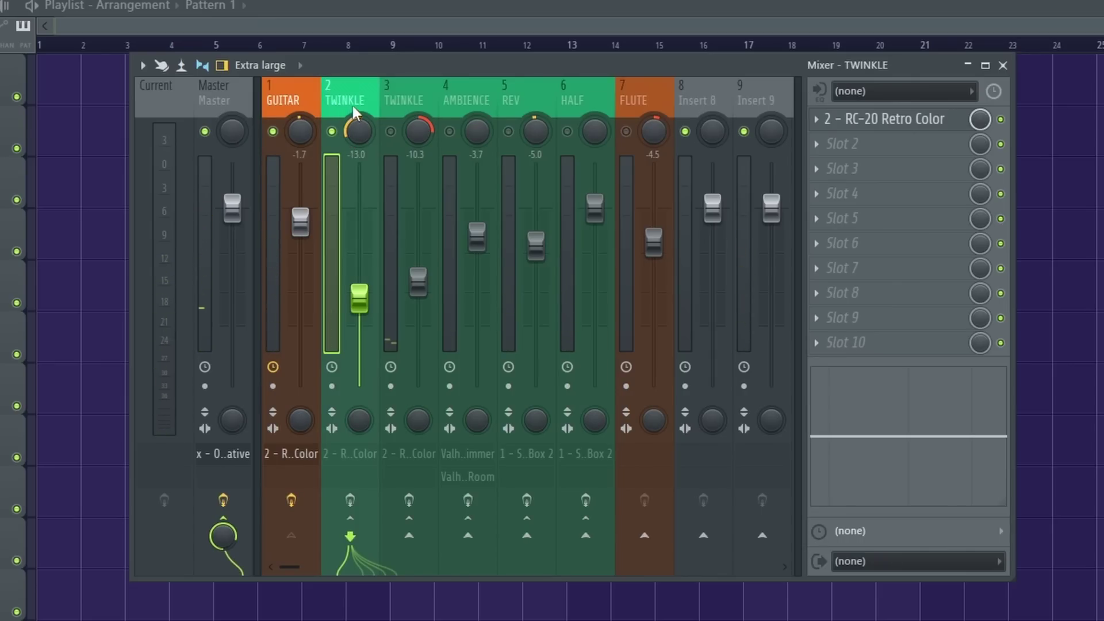
pyautogui.click(349, 500)
pyautogui.click(900, 121)
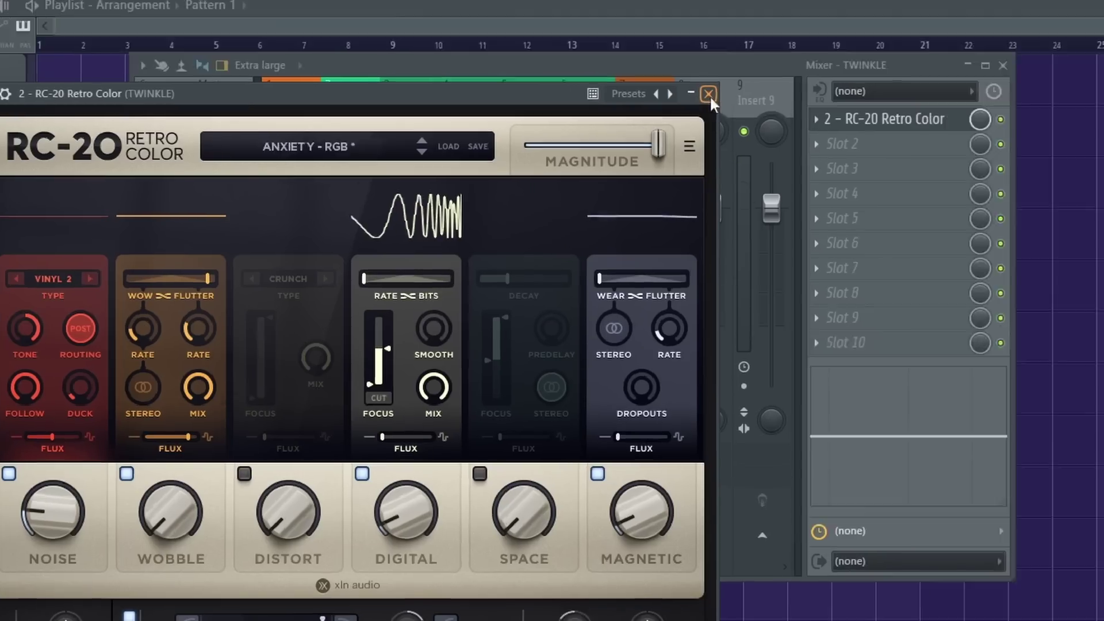
pyautogui.click(918, 47)
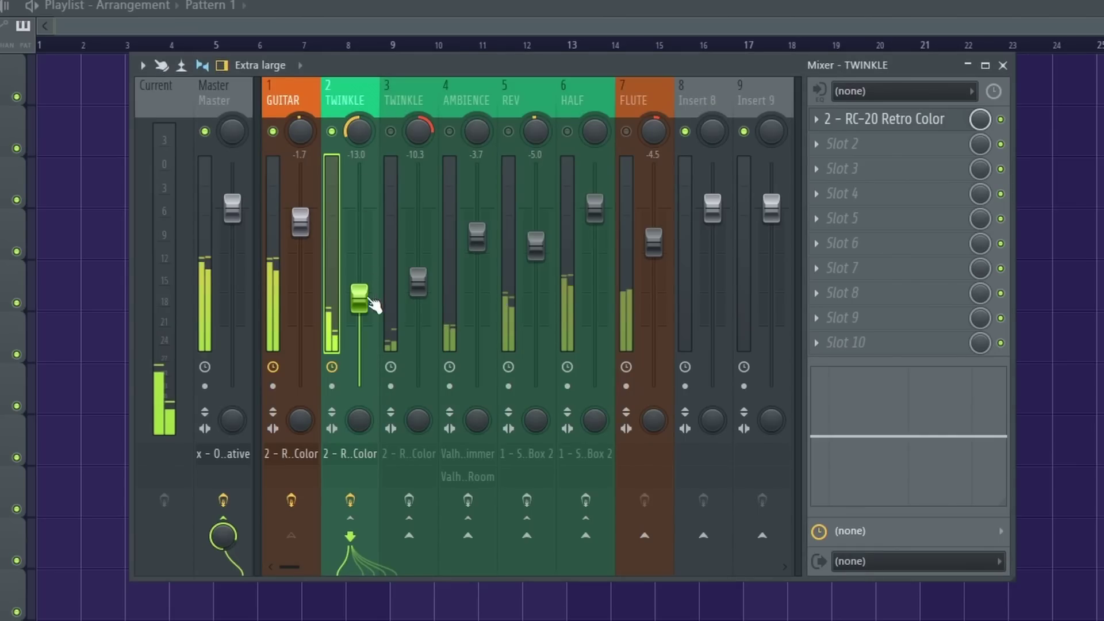
# - Try TWINKLE track 2 at 3.1 dB during playback and set its fader to -10.6 dB
pyautogui.moveTo(374, 305); pyautogui.dragTo(371, 193)
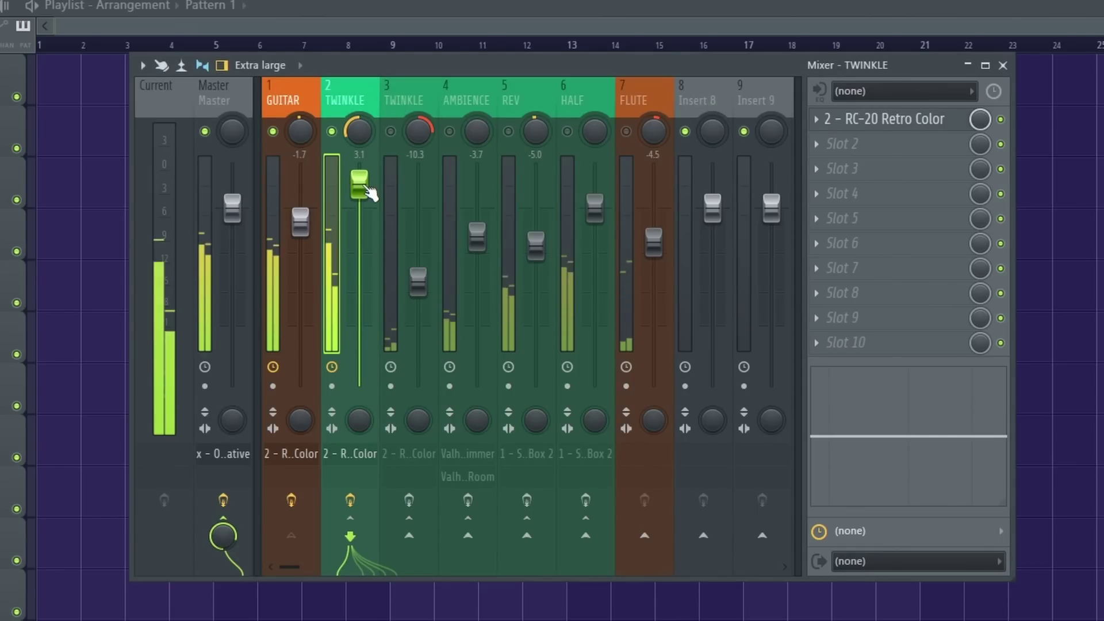
pyautogui.moveTo(371, 193); pyautogui.dragTo(371, 291)
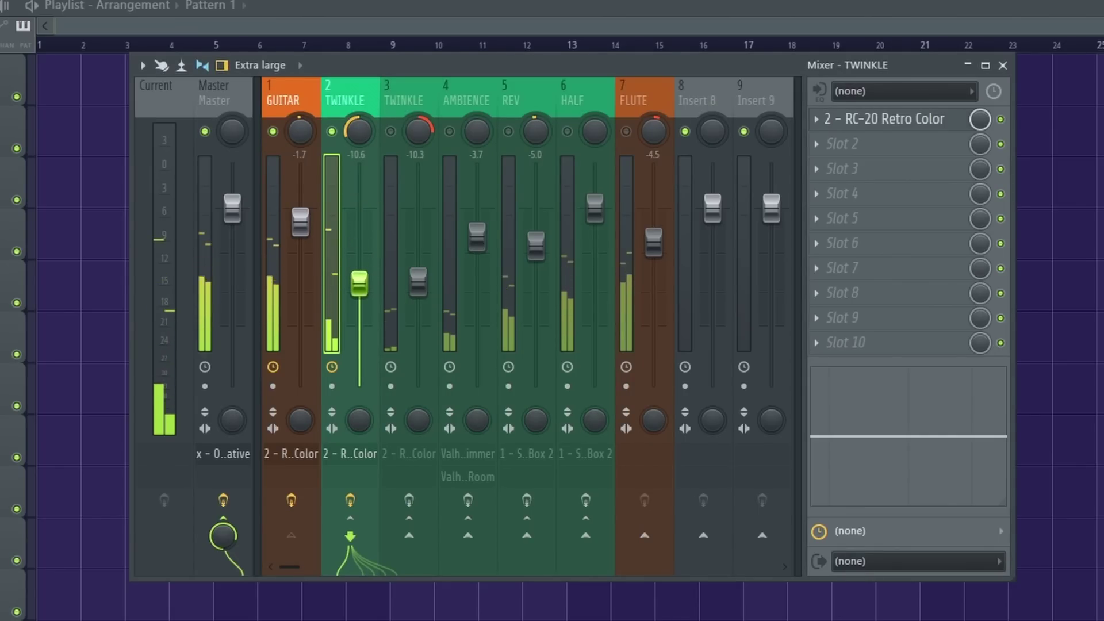
pyautogui.press('space')
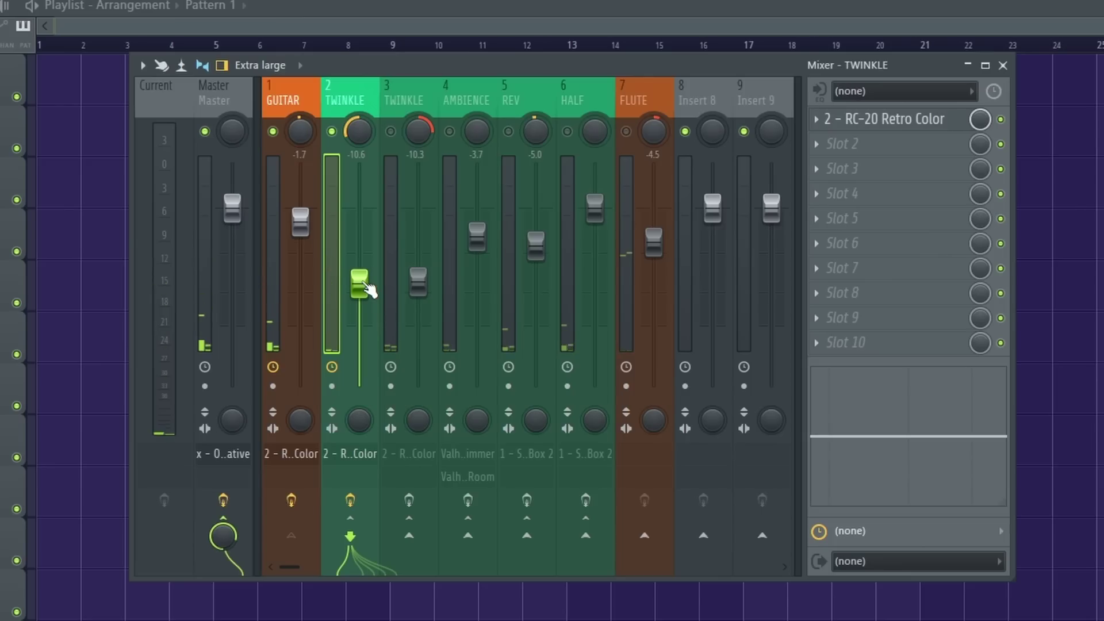
# - Select TWINKLE track 3 and examine its RC-20 Retro Color settings
pyautogui.click(400, 112)
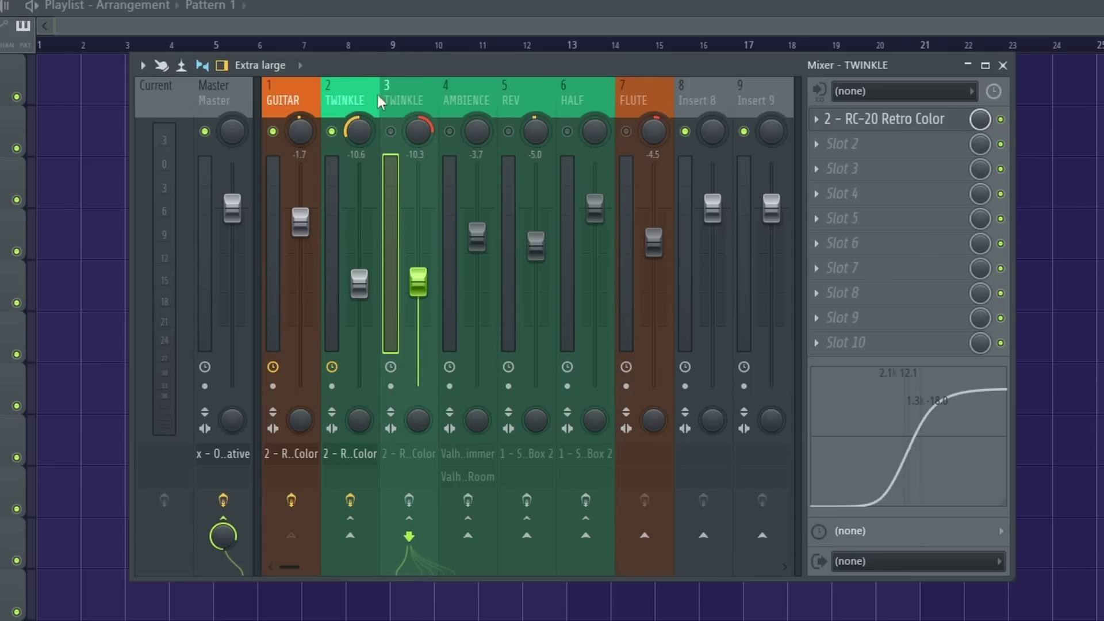
pyautogui.click(884, 119)
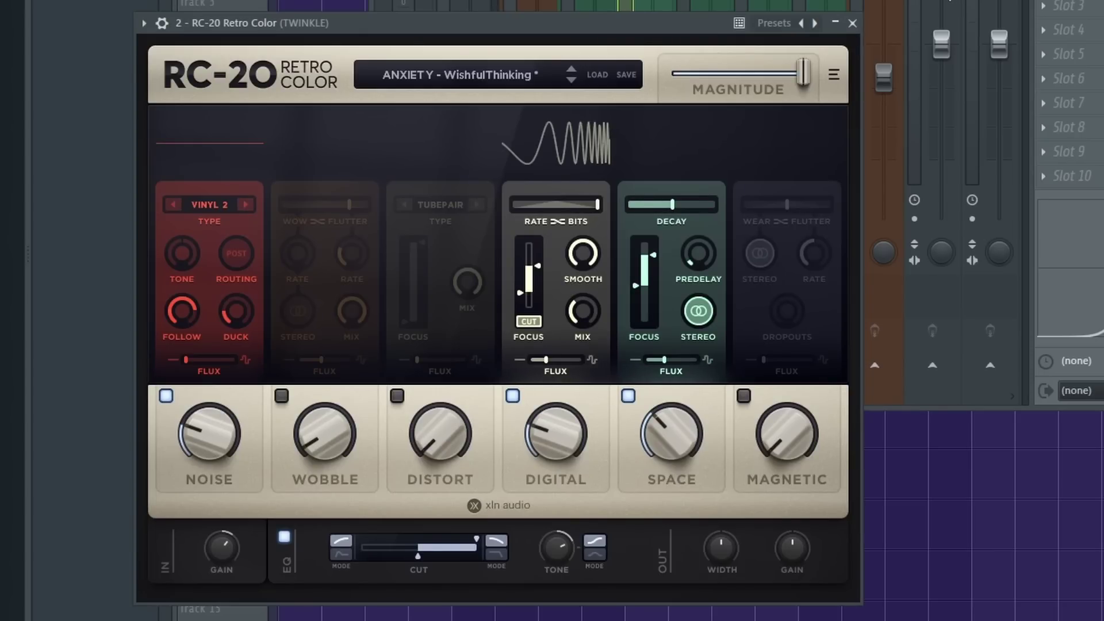
pyautogui.click(852, 24)
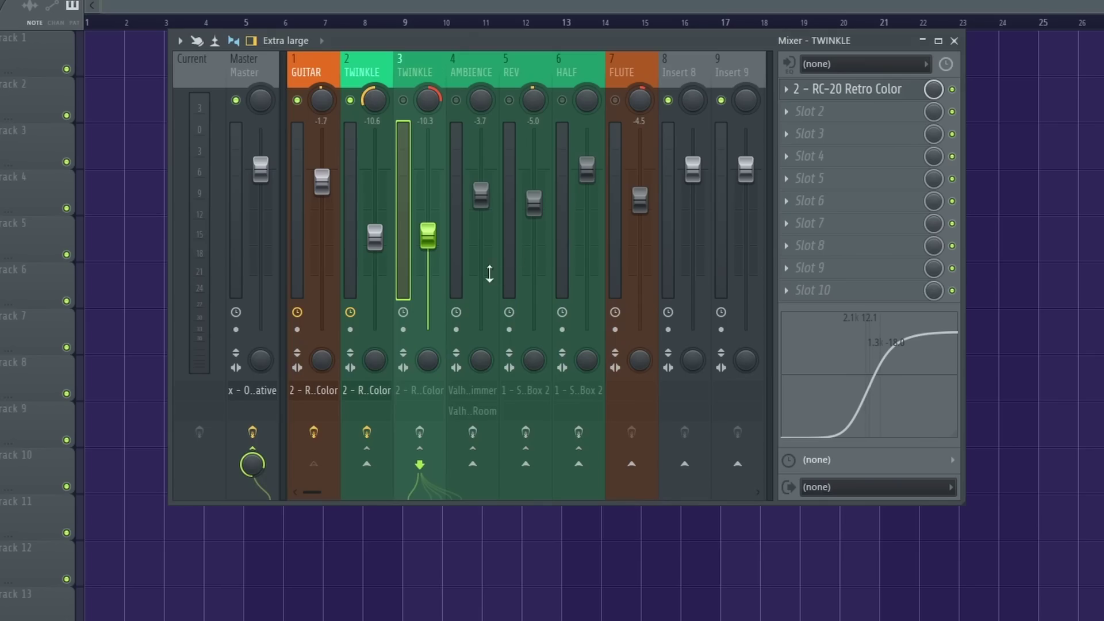
# - Enable TWINKLE track 3 with its effects and set its fader to -8.9 dB during playback, comparing it with TWINKLE track 2
pyautogui.click(404, 100)
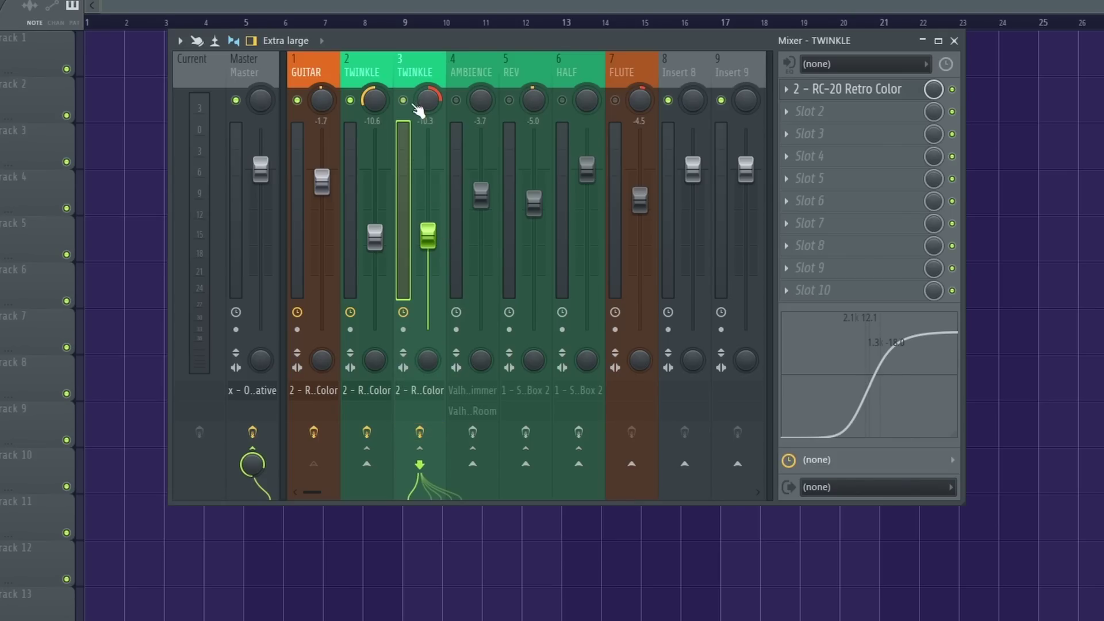
pyautogui.click(351, 100)
pyautogui.press('space')
pyautogui.moveTo(428, 235)
pyautogui.mouseDown()
pyautogui.moveTo(428, 146)
pyautogui.moveTo(439, 236)
pyautogui.moveTo(428, 229)
pyautogui.mouseUp()
pyautogui.click(349, 100)
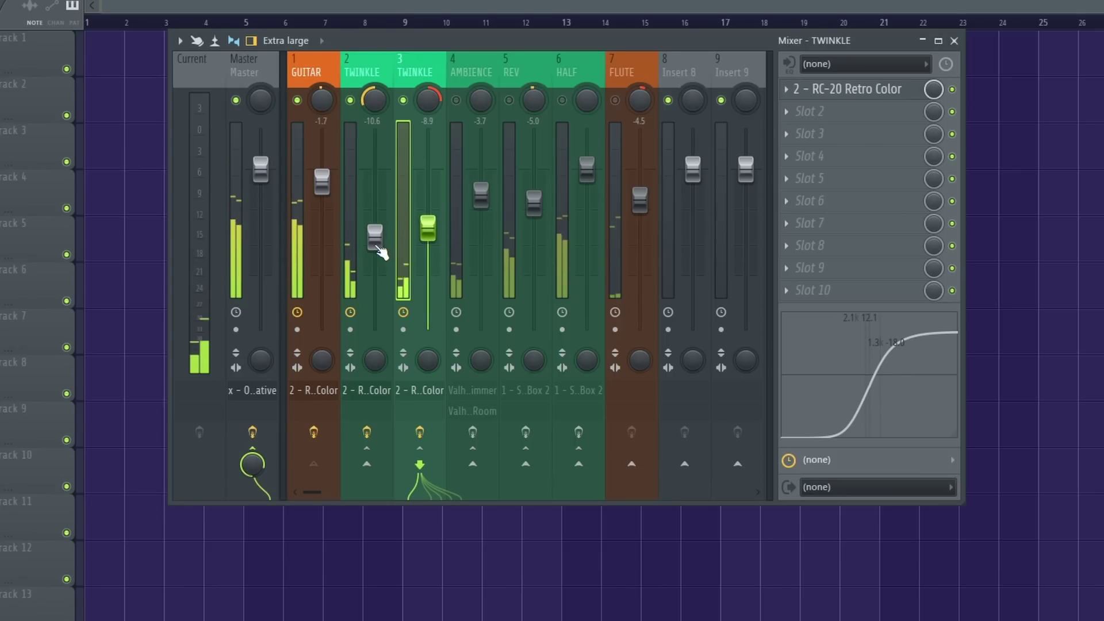
# - Select the AMBIENCE track and examine its ValhallaShimmer and ValhallaRoom settings
pyautogui.click(469, 86)
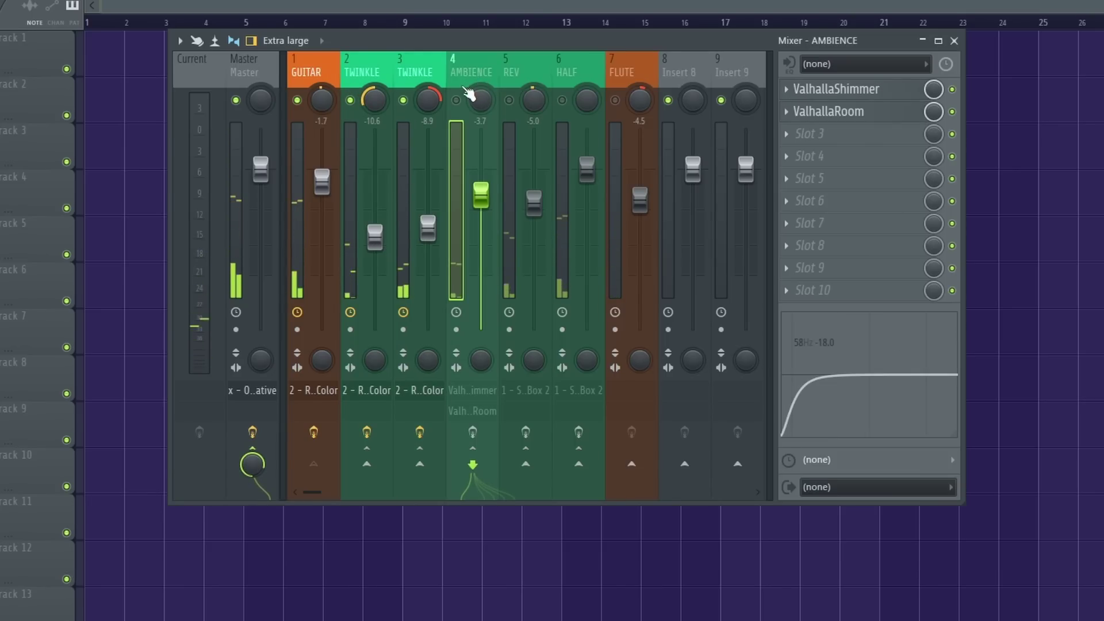
pyautogui.click(857, 91)
pyautogui.click(857, 91)
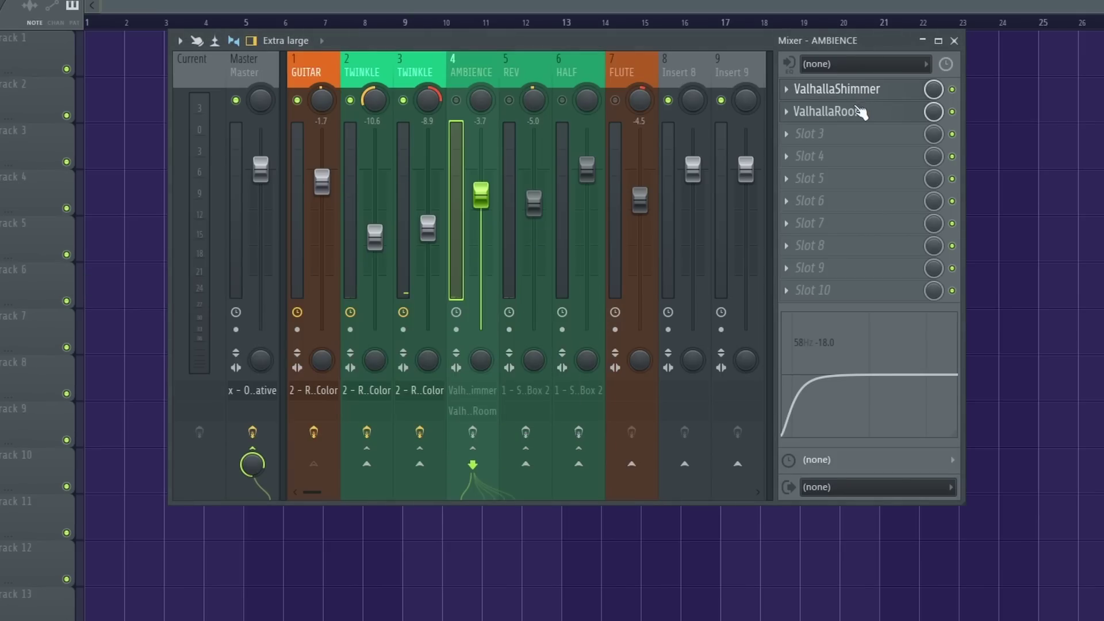
pyautogui.click(858, 112)
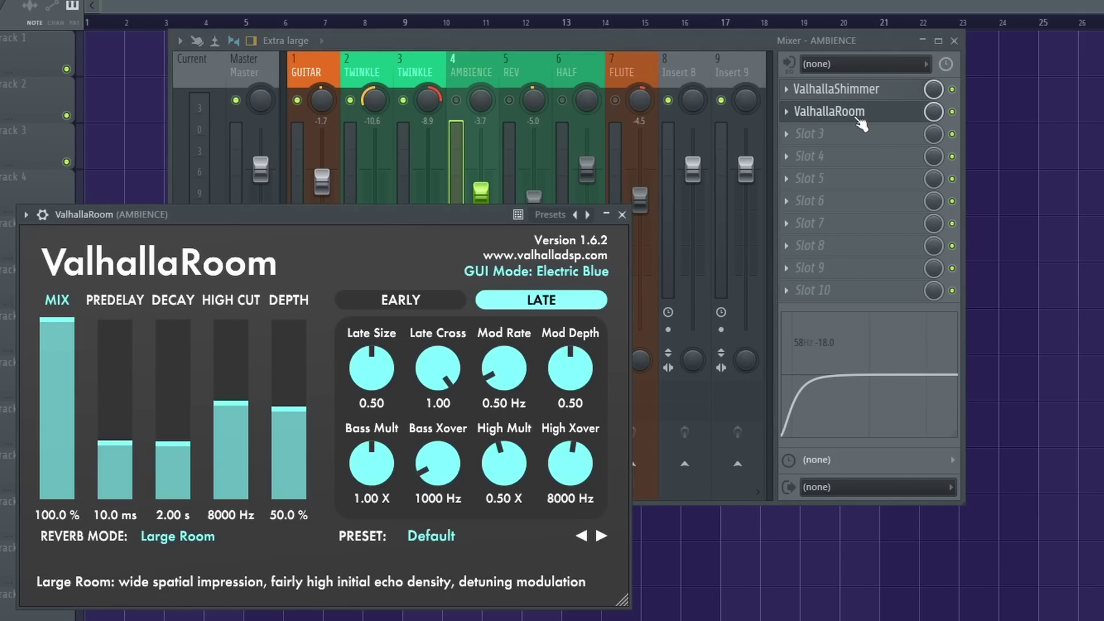
pyautogui.click(860, 123)
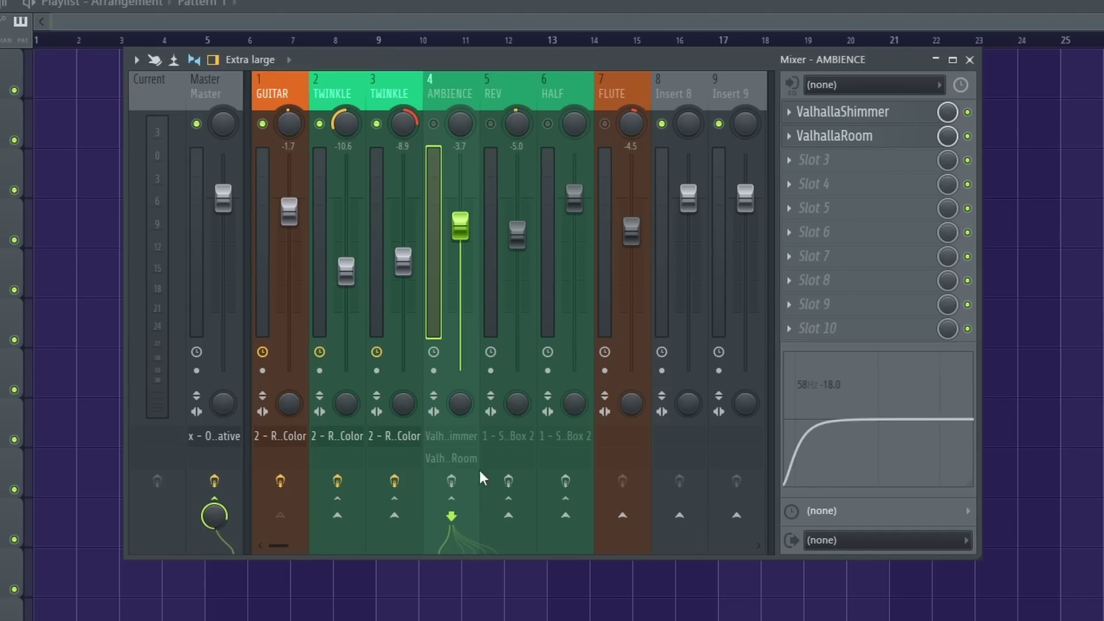
# - Enable the AMBIENCE track and its effects, and set its fader to -5.0 dB during playback
pyautogui.click(452, 482)
pyautogui.click(287, 102)
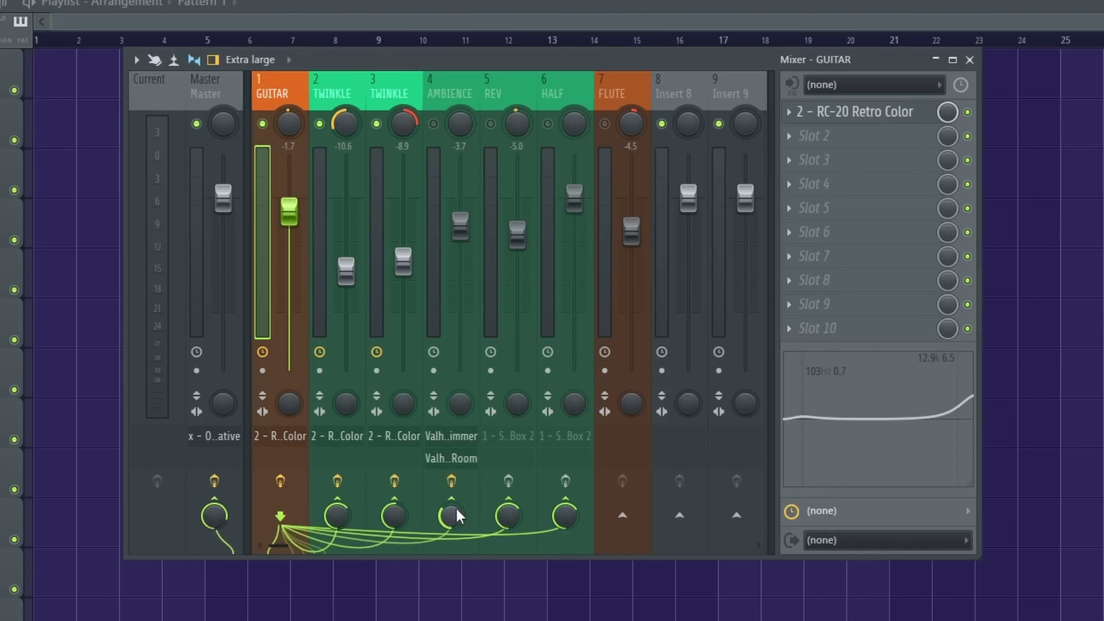
pyautogui.click(440, 100)
pyautogui.press('space')
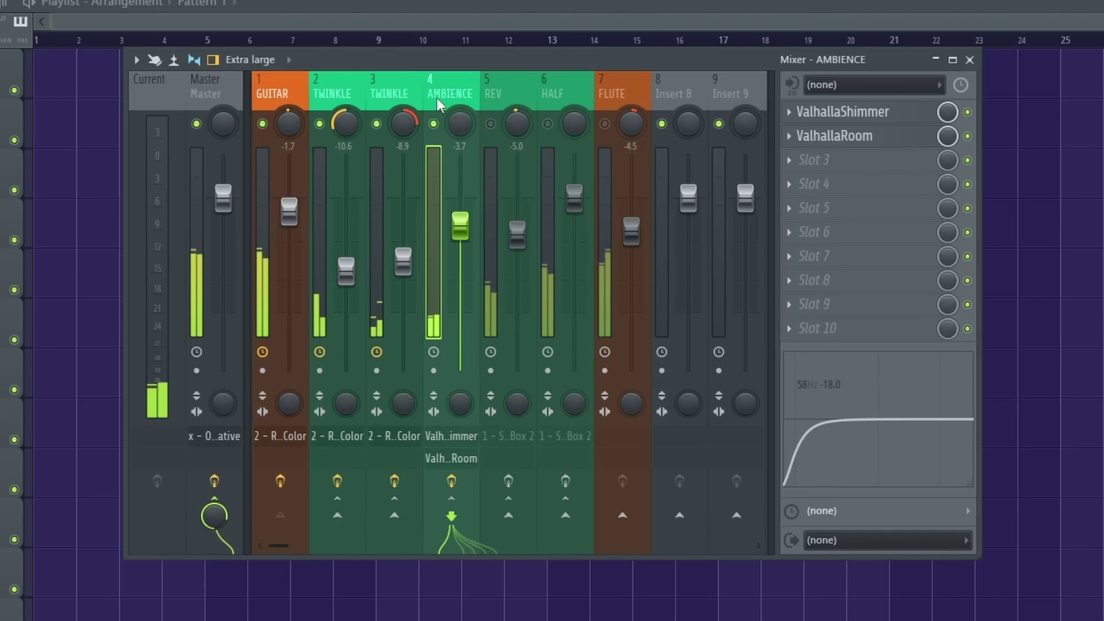
pyautogui.moveTo(462, 223)
pyautogui.mouseDown()
pyautogui.moveTo(462, 156)
pyautogui.moveTo(460, 234)
pyautogui.mouseUp()
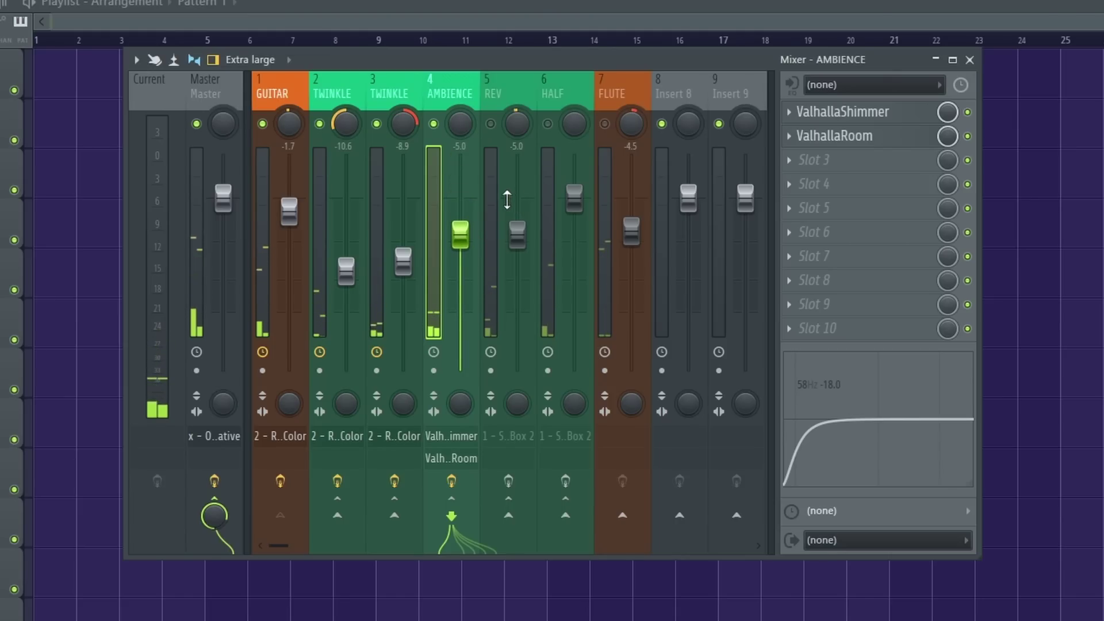
# - Enable the REV track with its effects and examine the reverse curve in its ShaperBox 2
pyautogui.click(493, 99)
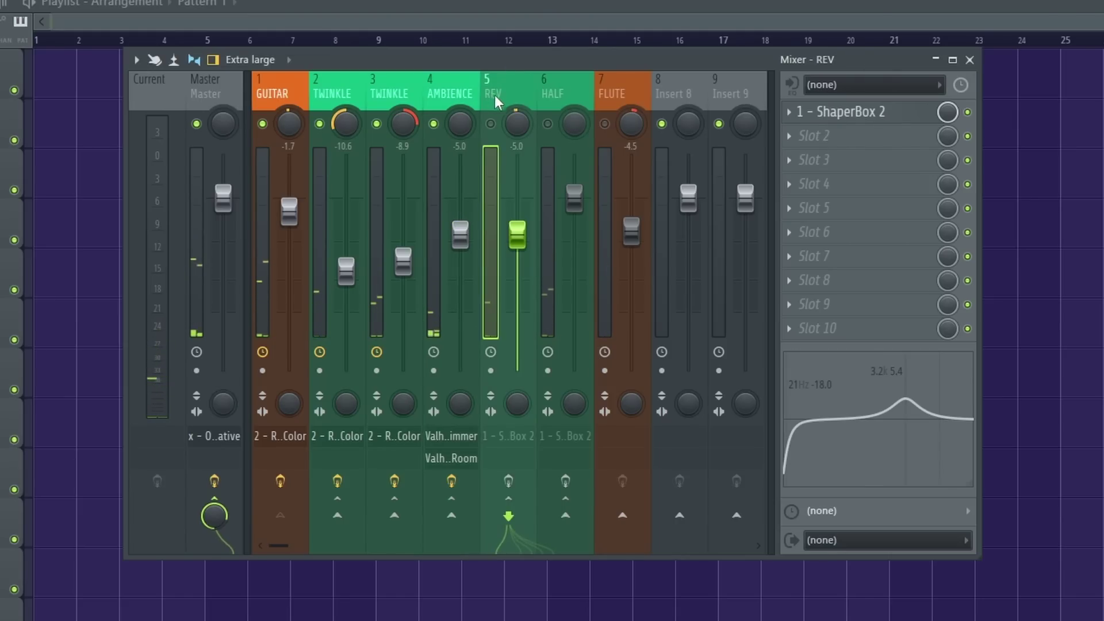
pyautogui.click(491, 123)
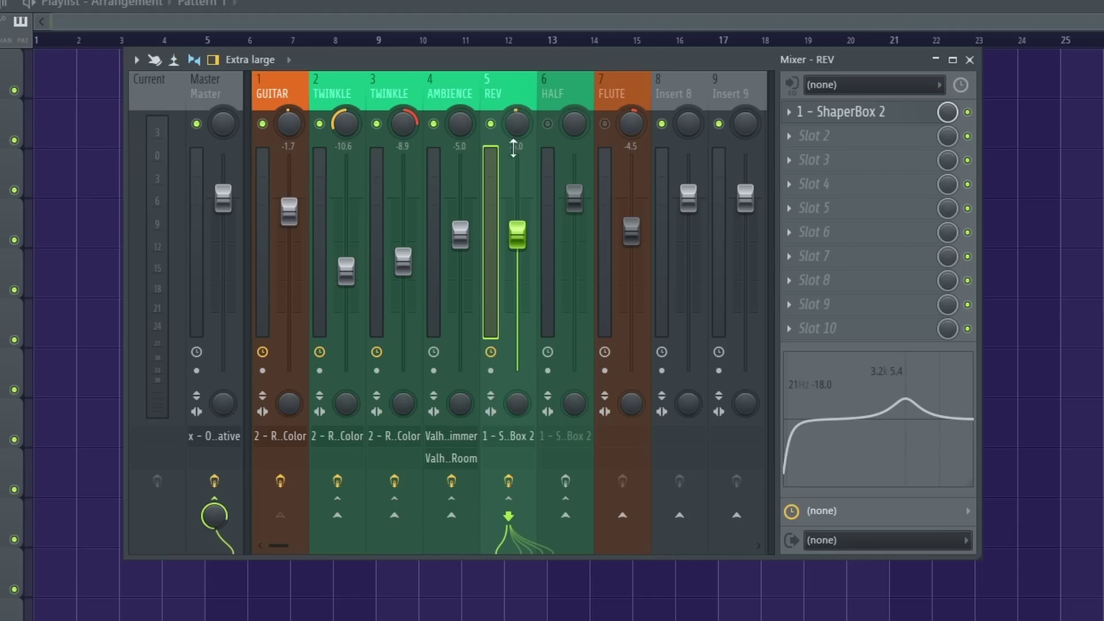
pyautogui.click(877, 114)
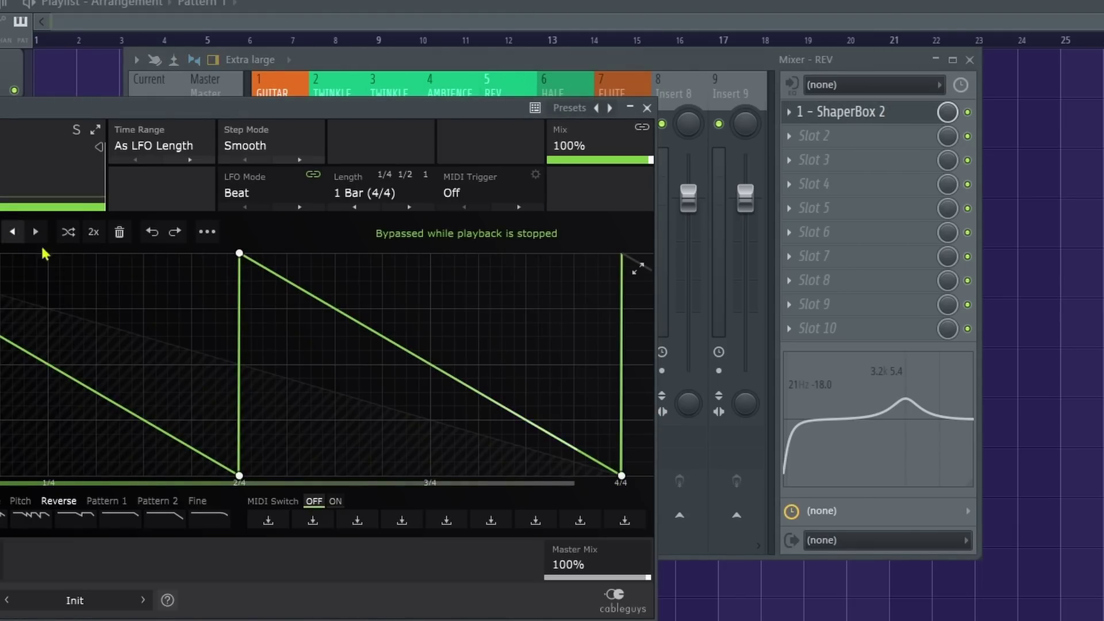
pyautogui.click(647, 108)
# - Select the HALF track and examine the half-time curve in its ShaperBox 2
pyautogui.click(590, 139)
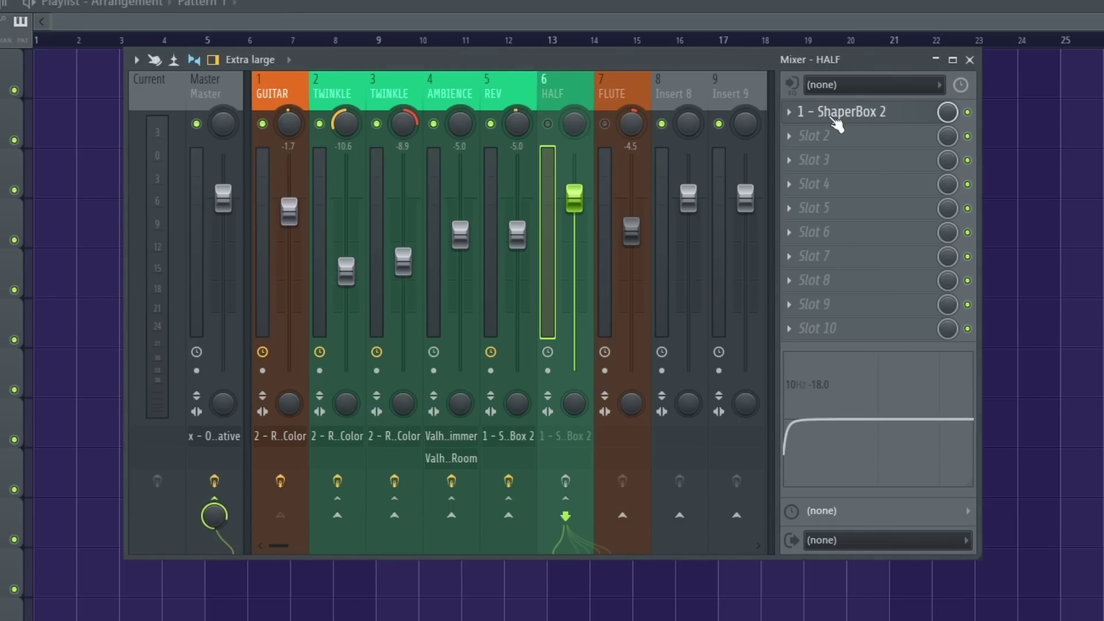
pyautogui.click(835, 114)
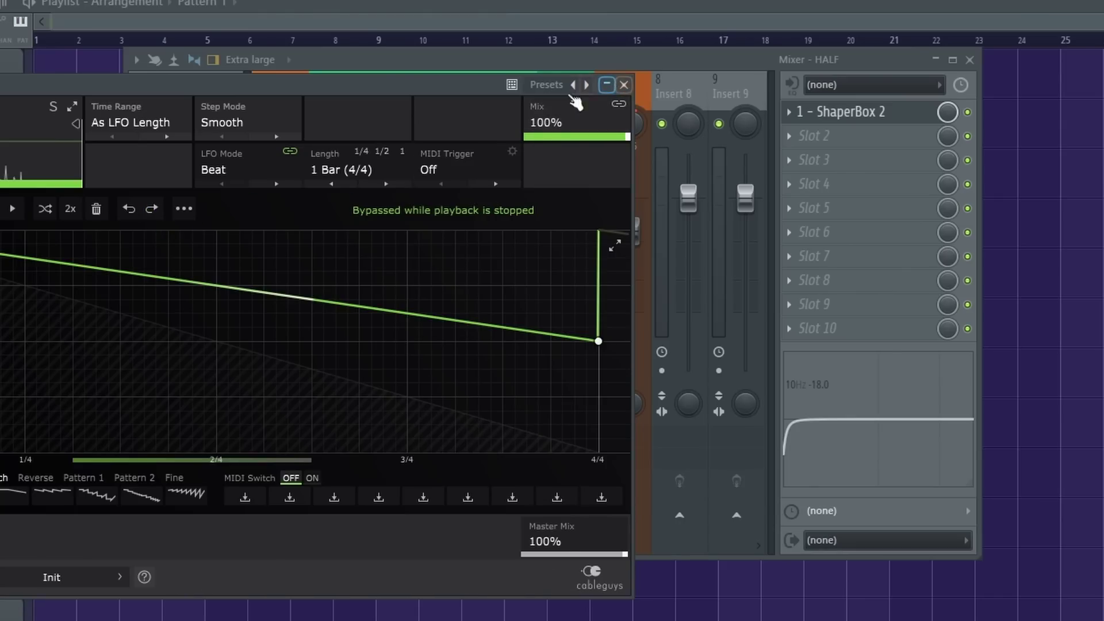
pyautogui.click(624, 84)
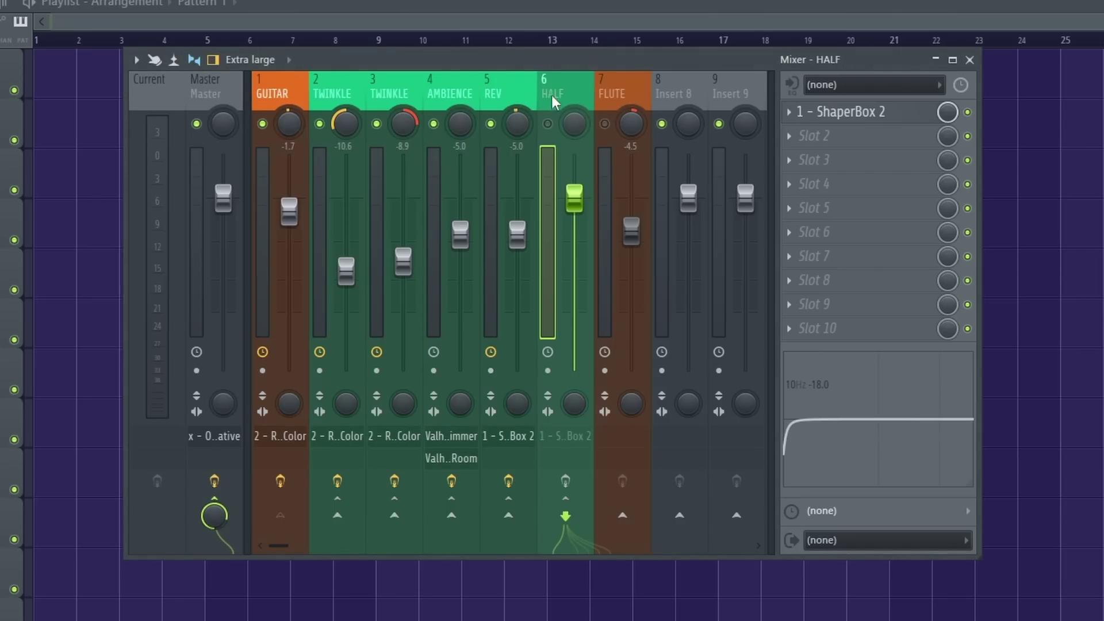
# - Set the REV track's fader to -4.7 dB and raise its equalizer's low-cut frequency during playback
pyautogui.click(448, 278)
pyautogui.click(507, 318)
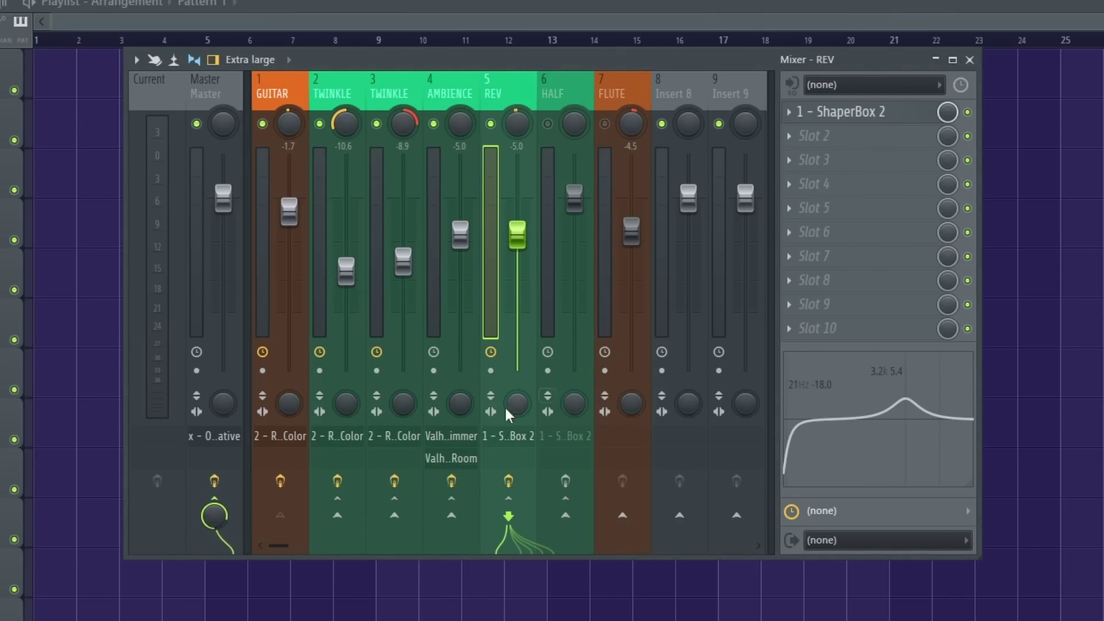
pyautogui.press('space')
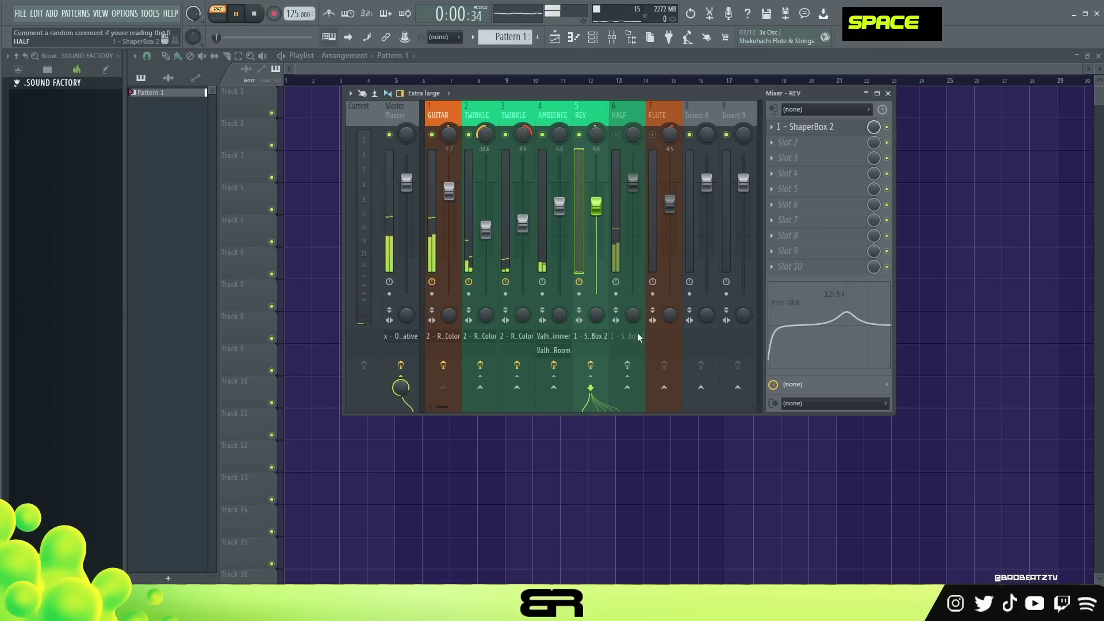
pyautogui.moveTo(518, 237); pyautogui.dragTo(518, 235)
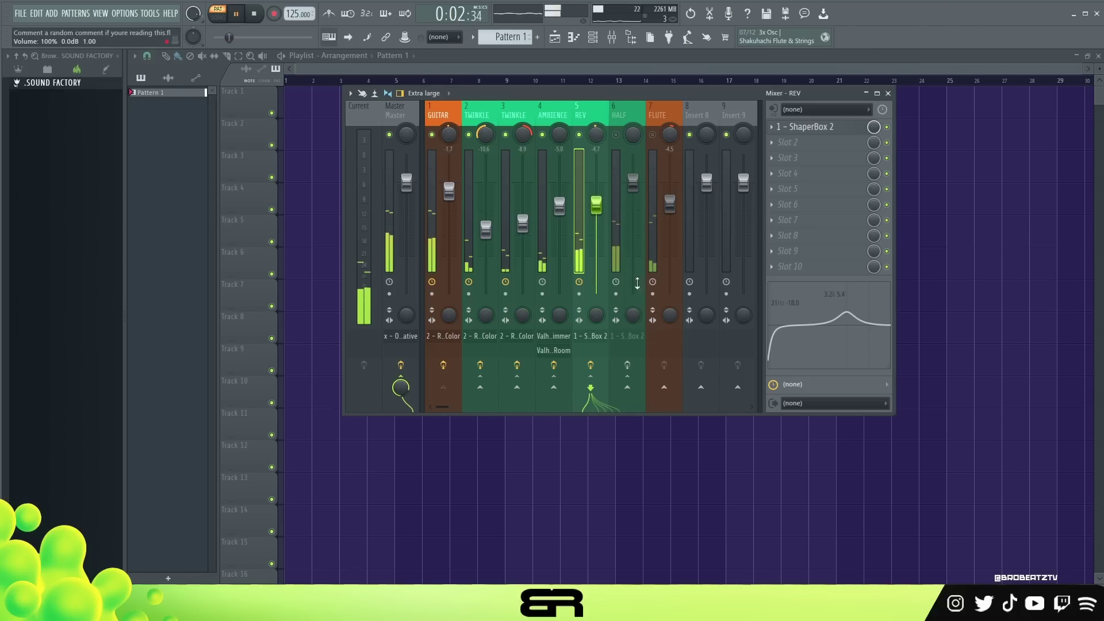
pyautogui.moveTo(770, 352); pyautogui.dragTo(780, 349)
pyautogui.press('space')
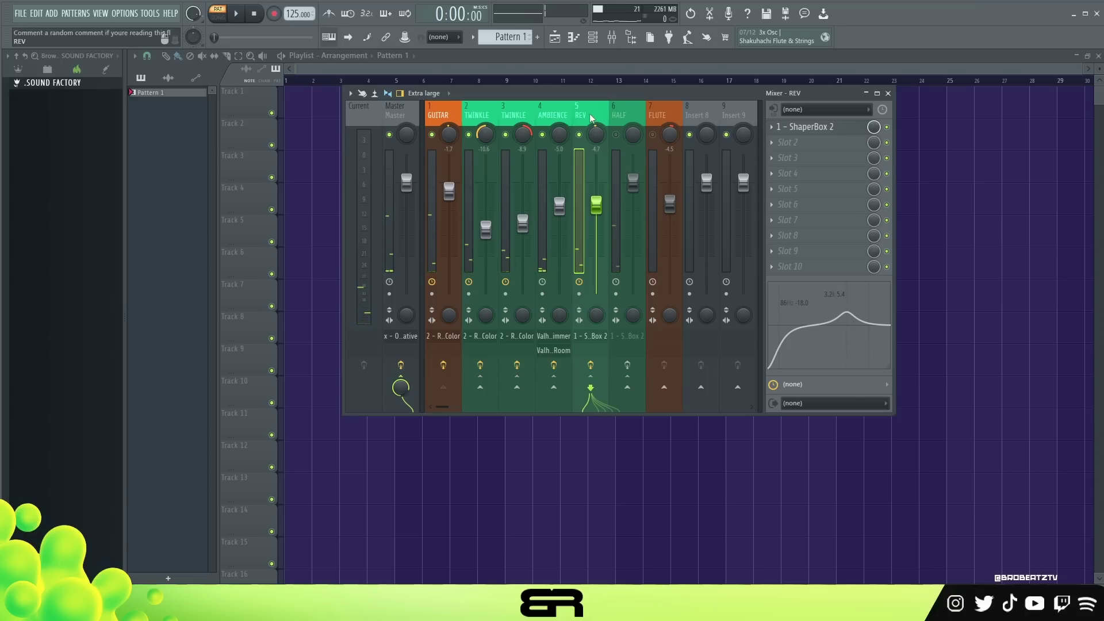
# - Enable the HALF track and its effects, and set its fader to -1.5 dB during playback
pyautogui.click(626, 133)
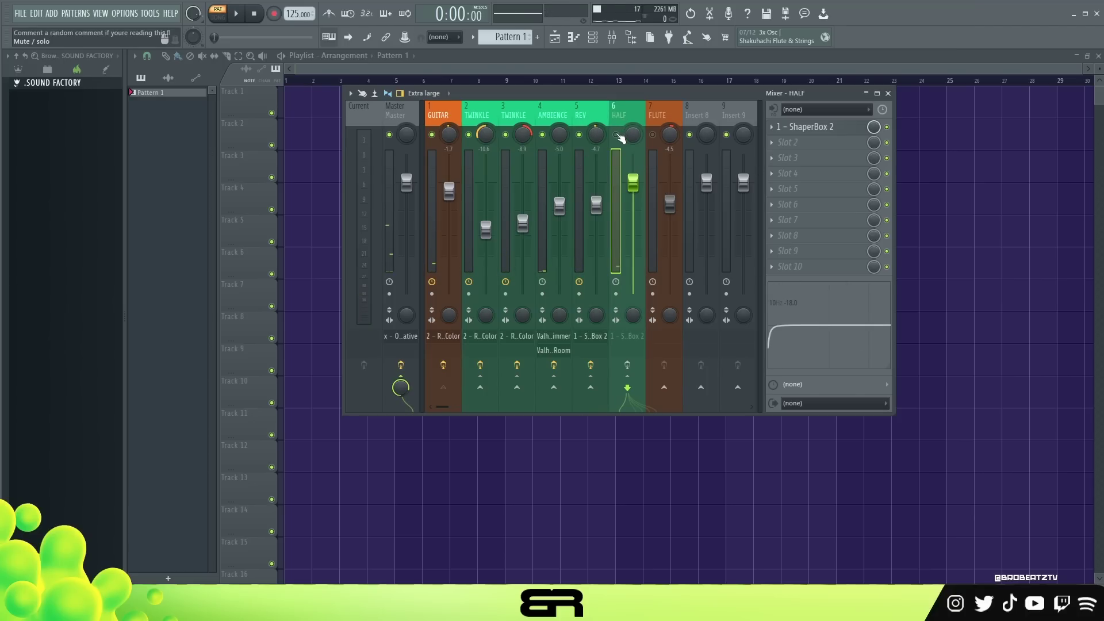
pyautogui.click(617, 134)
pyautogui.click(629, 367)
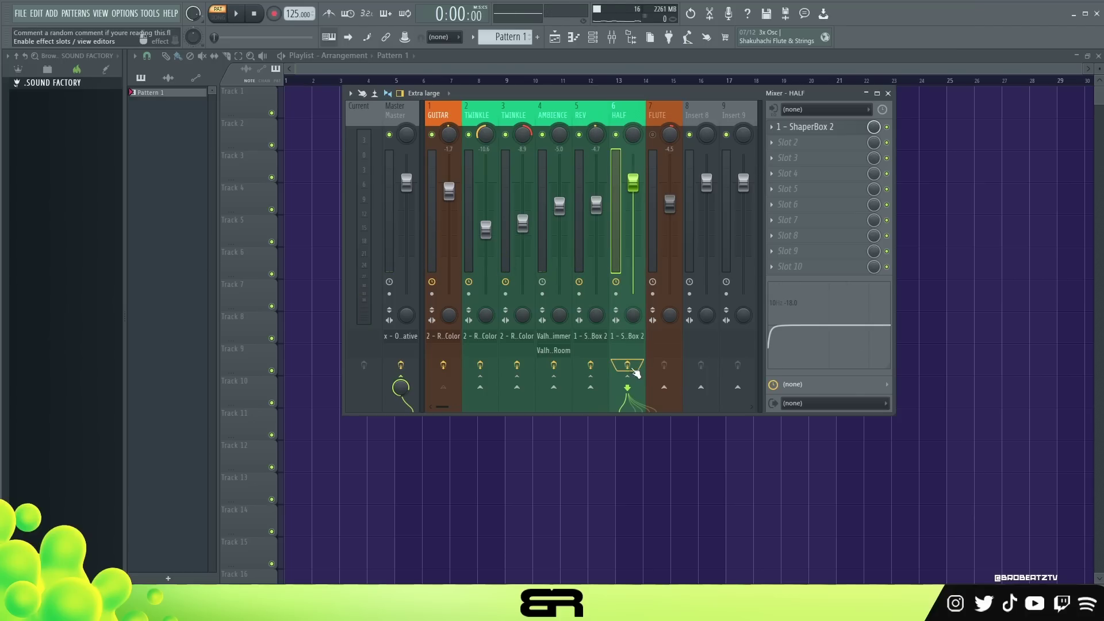
pyautogui.press('space')
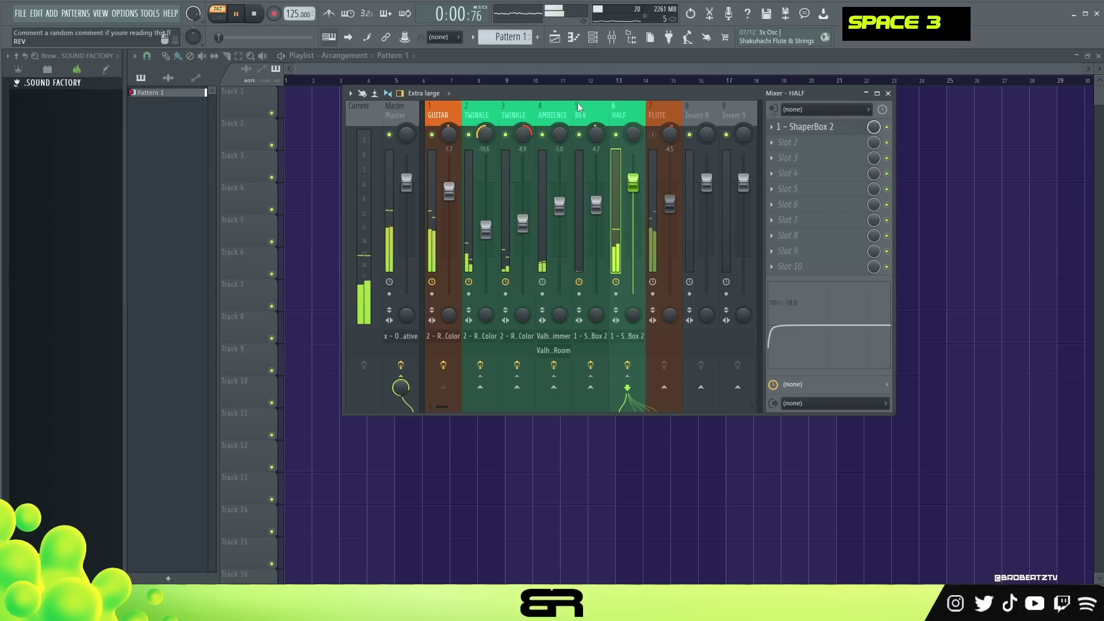
pyautogui.moveTo(632, 183); pyautogui.dragTo(632, 191)
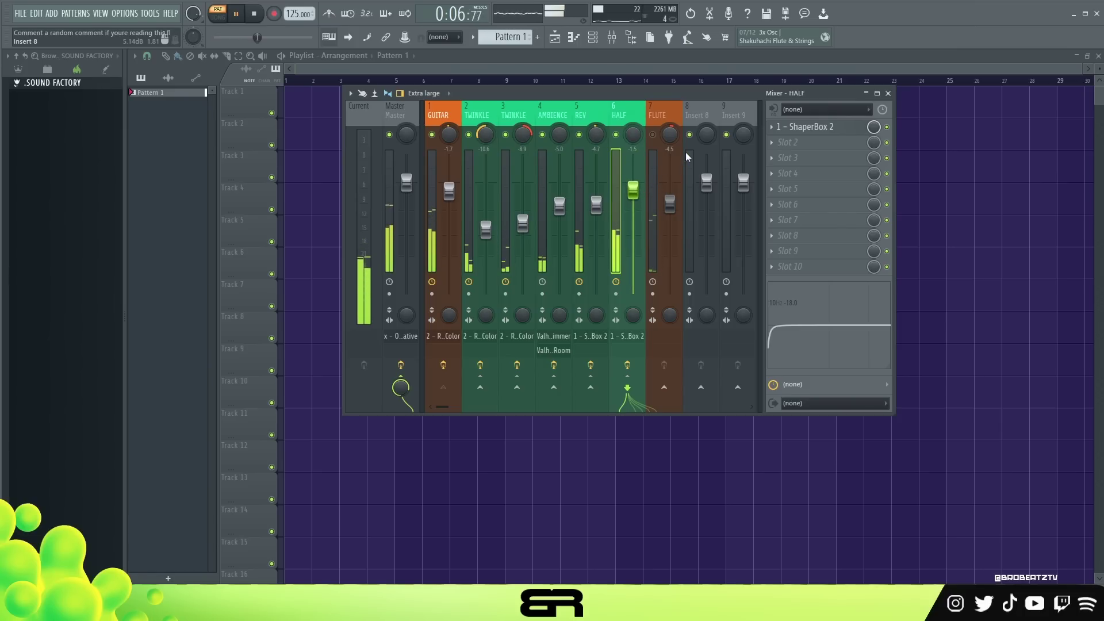
# - Enable the FLUTE track during playback, listen to the full melody mix, and select the GUITAR track
pyautogui.click(654, 136)
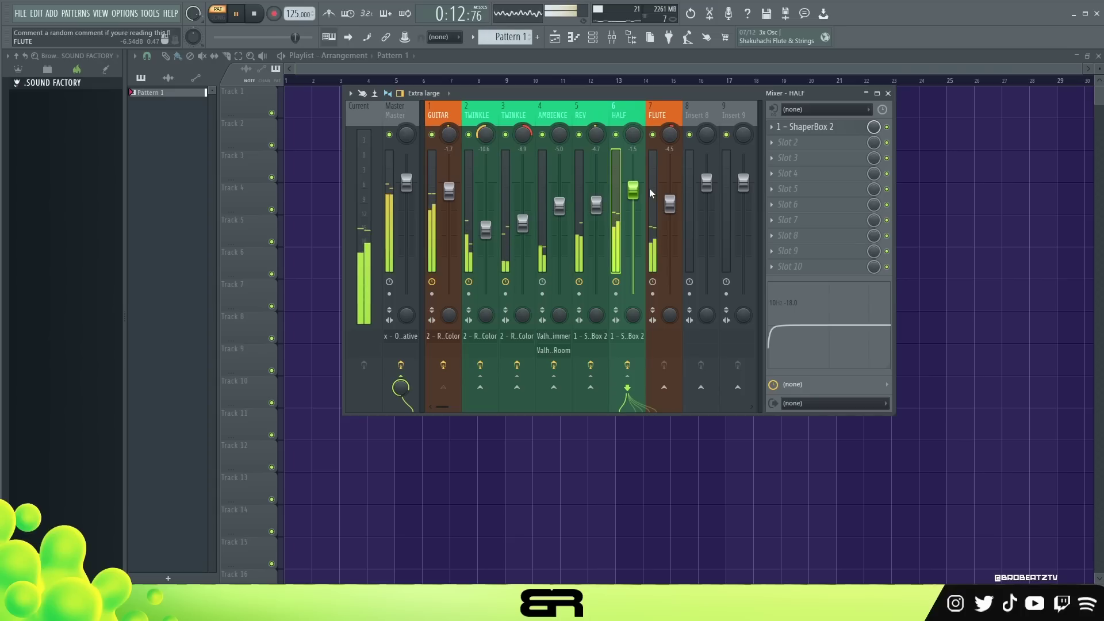
pyautogui.press('space')
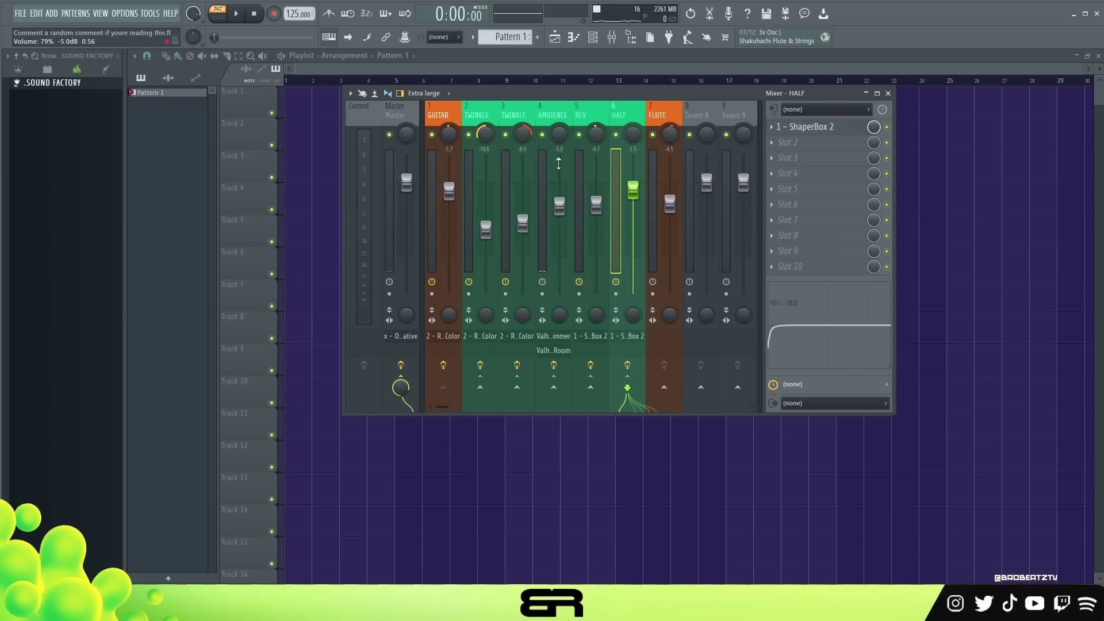
pyautogui.click(441, 115)
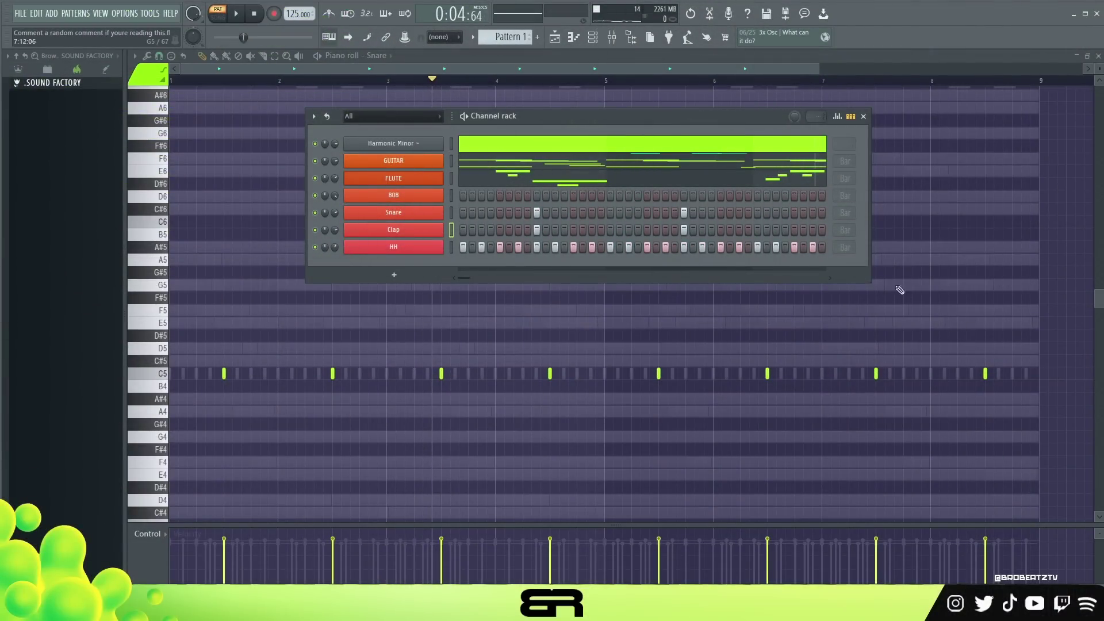
# - Copy the GUITAR bass notes D4 in bars 1 and 3, A#3 in bars 5 and 7, A3 in bars 6 and 8, and E4 in bar 8
pyautogui.moveTo(870, 282); pyautogui.dragTo(797, 282)
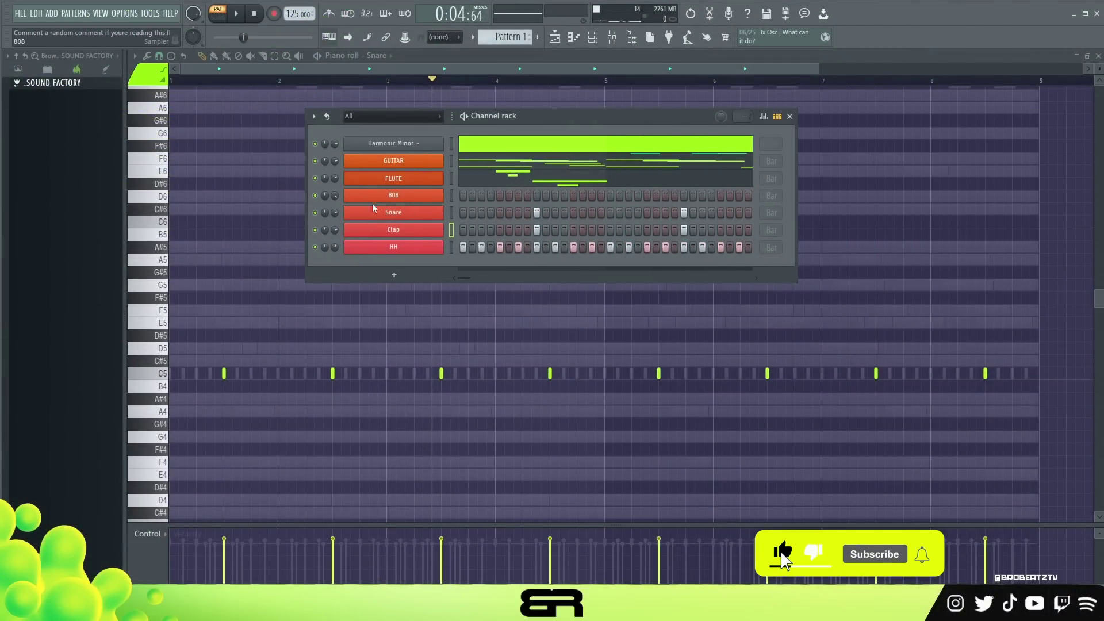
pyautogui.click(485, 167)
pyautogui.scroll(-3, 485, 201)
pyautogui.keyDown('ctrl'); pyautogui.click(193, 311); pyautogui.keyUp('ctrl')
pyautogui.keyDown('ctrl'); pyautogui.keyDown('shift'); pyautogui.click(417, 309); pyautogui.keyUp('shift'); pyautogui.keyUp('ctrl')
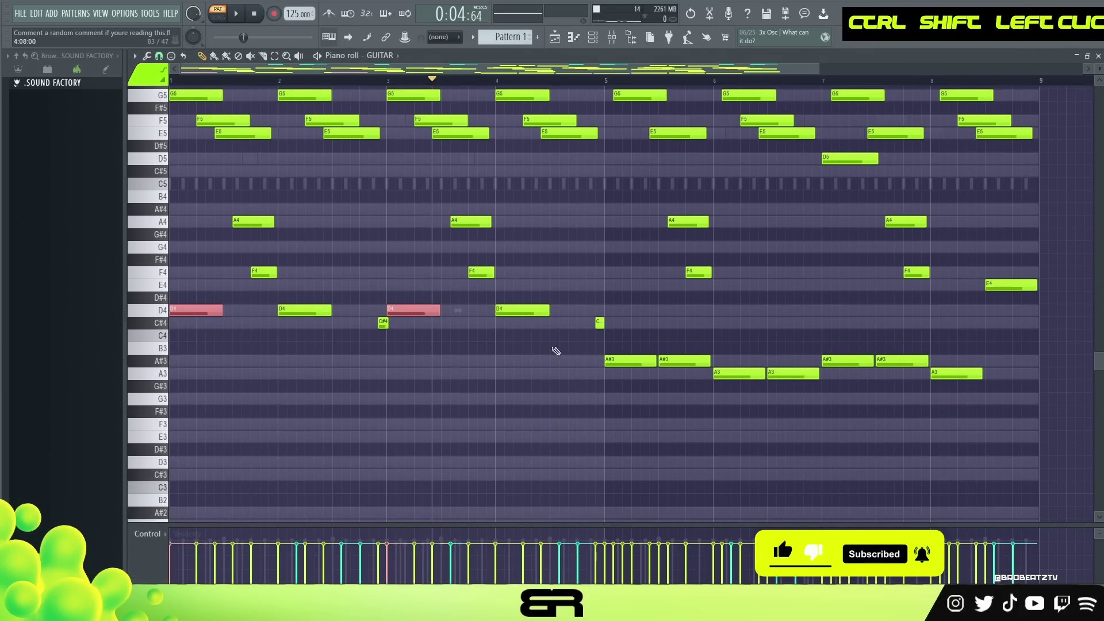
pyautogui.keyDown('ctrl'); pyautogui.keyDown('shift'); pyautogui.click(629, 363); pyautogui.keyUp('shift'); pyautogui.keyUp('ctrl')
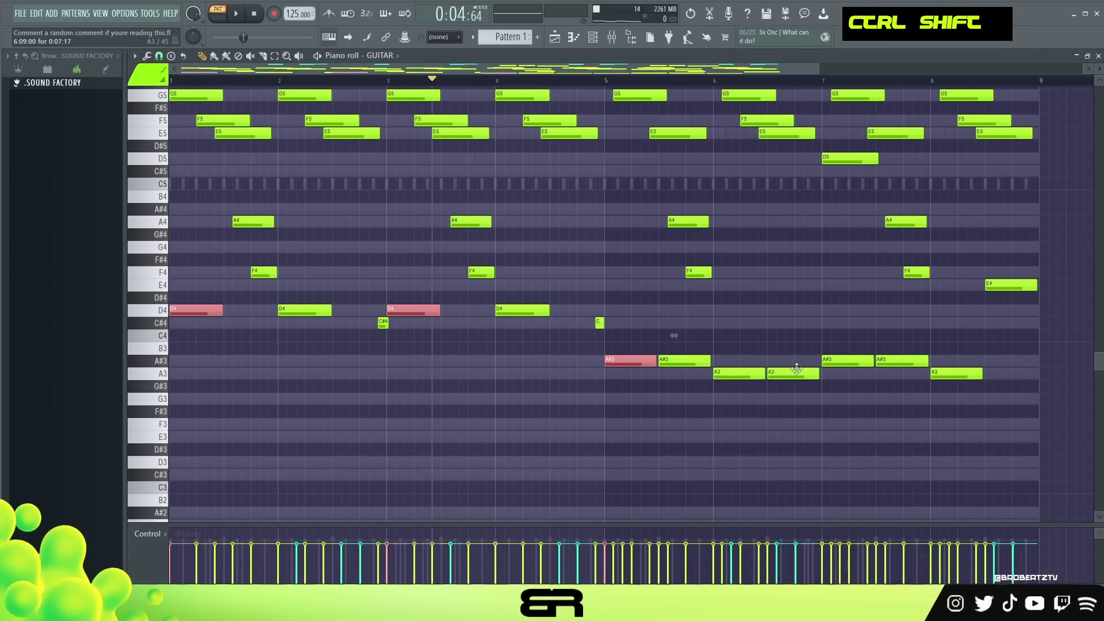
pyautogui.keyDown('ctrl'); pyautogui.keyDown('shift'); pyautogui.click(849, 361); pyautogui.keyUp('shift'); pyautogui.keyUp('ctrl')
pyautogui.keyDown('ctrl'); pyautogui.keyDown('shift'); pyautogui.click(794, 374); pyautogui.keyUp('shift'); pyautogui.keyUp('ctrl')
pyautogui.keyDown('ctrl'); pyautogui.keyDown('shift'); pyautogui.click(1009, 285); pyautogui.keyUp('shift'); pyautogui.keyUp('ctrl')
pyautogui.keyDown('ctrl'); pyautogui.keyDown('shift'); pyautogui.click(954, 373); pyautogui.keyUp('shift'); pyautogui.keyUp('ctrl')
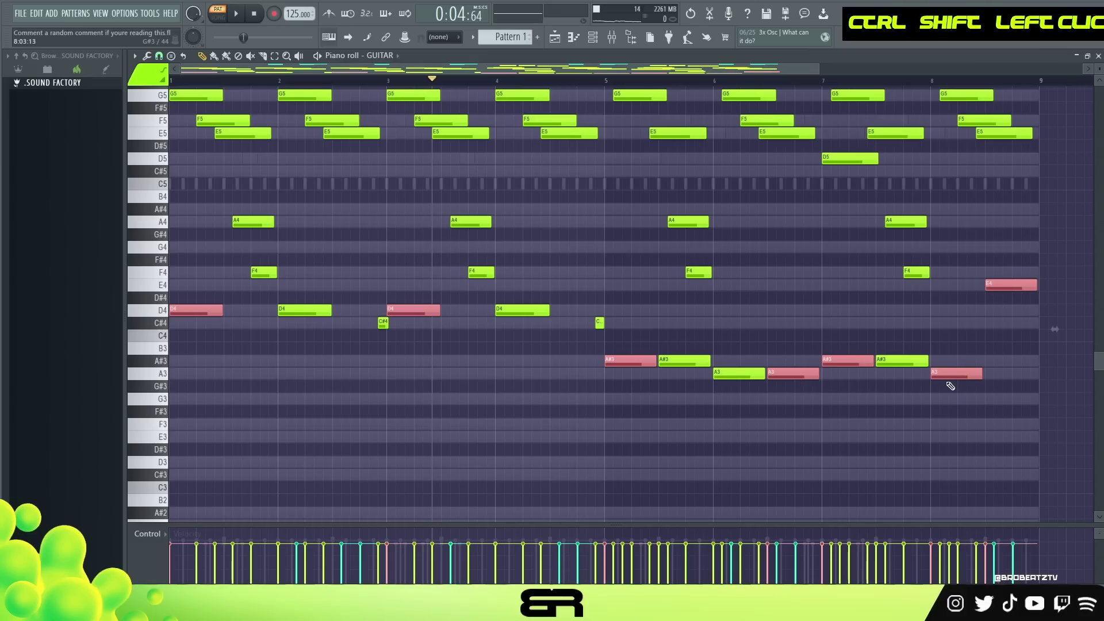
pyautogui.hotkey('ctrl', 'c')
# - Paste the copied bass notes into the 808 channel's piano roll
pyautogui.click(596, 39)
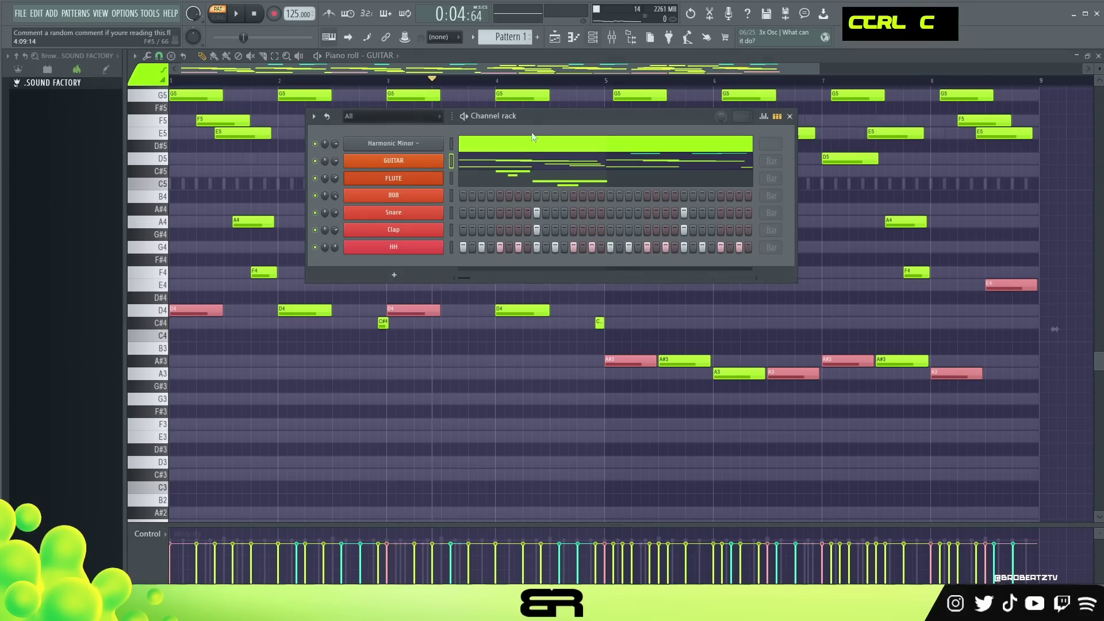
pyautogui.rightClick(414, 198)
pyautogui.click(499, 196)
pyautogui.hotkey('ctrl', 'v')
pyautogui.rightClick(331, 259)
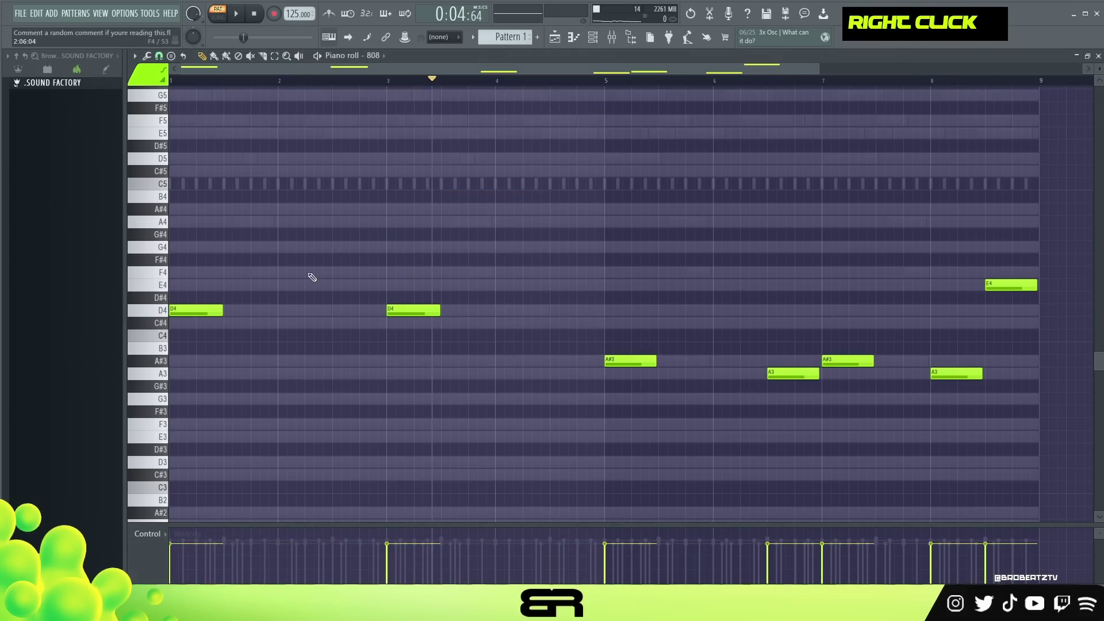
# - Raise all 808 notes to full velocity, transpose them up one octave, and listen to the result
pyautogui.hotkey('ctrl', 'a')
pyautogui.scroll(15, 415, 264)
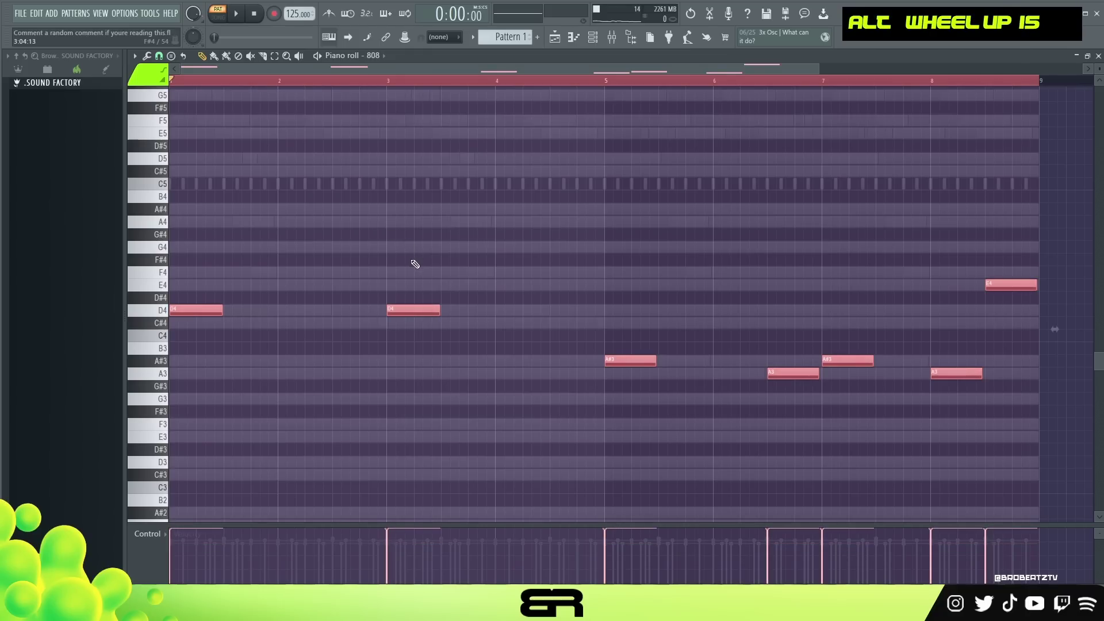
pyautogui.hotkey('ctrl', 'Up')
pyautogui.scroll(3, 435, 322)
pyautogui.rightClick(437, 332)
pyautogui.press('space')
pyautogui.rightClick(288, 265)
pyautogui.press('space')
# - Shorten all the 808 notes to brief hits, keeping their start positions
pyautogui.hotkey('ctrl', 'a')
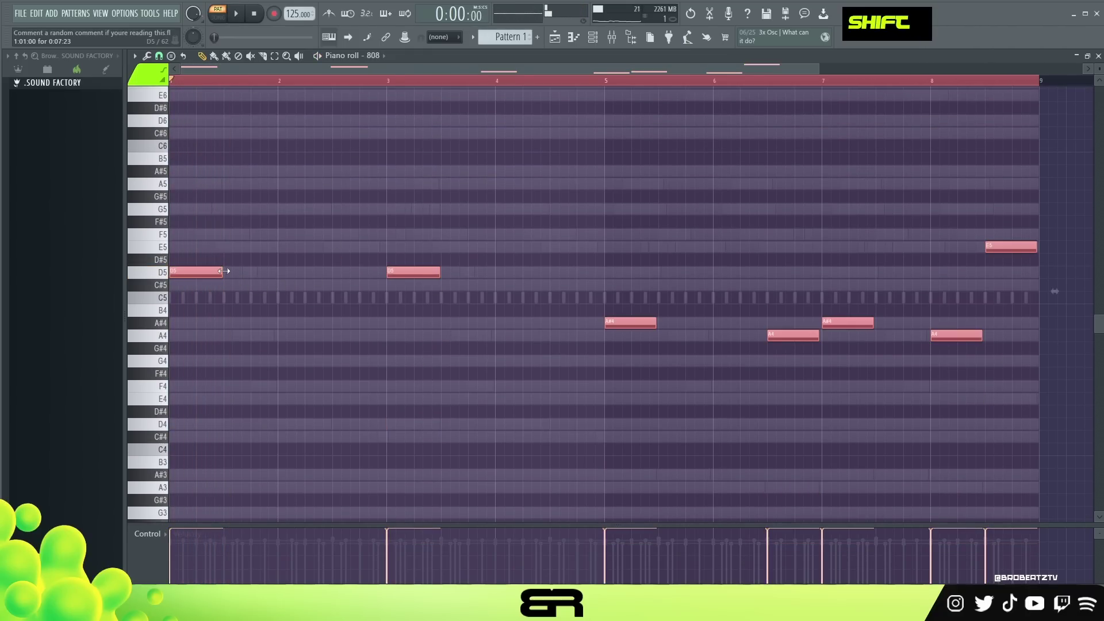
pyautogui.moveTo(223, 272); pyautogui.dragTo(167, 265)
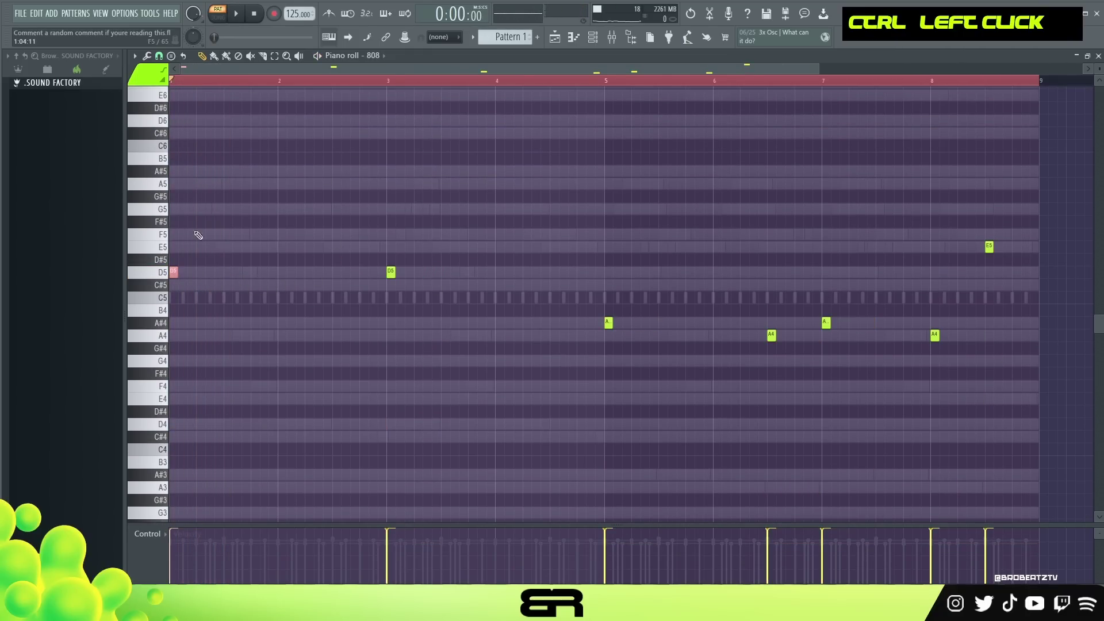
# - Add a short 808 hit on D5 at beat 2.5 of bar 1 and one on C#5 at beat 4.5 of bar 2
pyautogui.click(159, 56)
pyautogui.click(169, 207)
pyautogui.rightClick(196, 269)
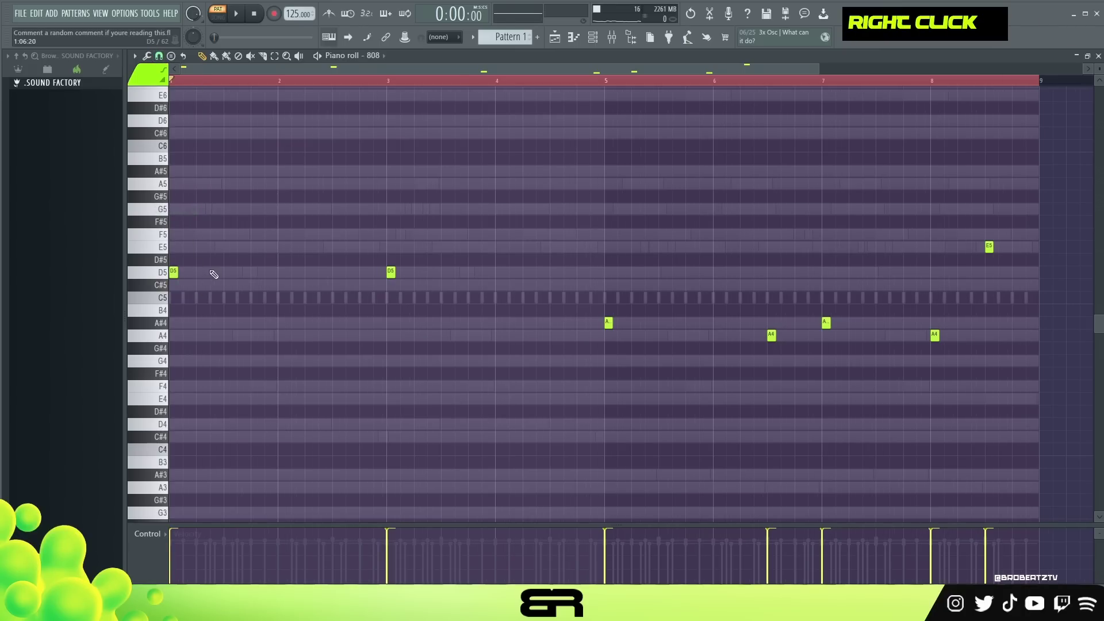
pyautogui.press('space')
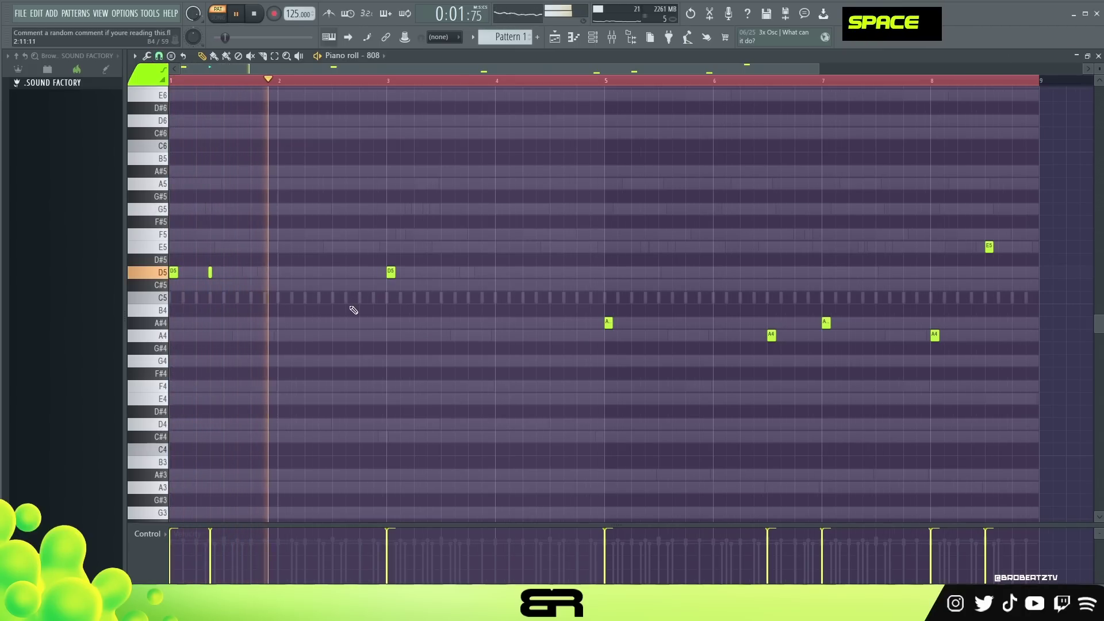
pyautogui.click(373, 285)
# - Add short 808 hits on D5 at beats 2.5 and 4 of bar 3, then D5 at beat 3.5 and C#5 at beat 4.5 of bar 4
pyautogui.click(427, 272)
pyautogui.click(468, 272)
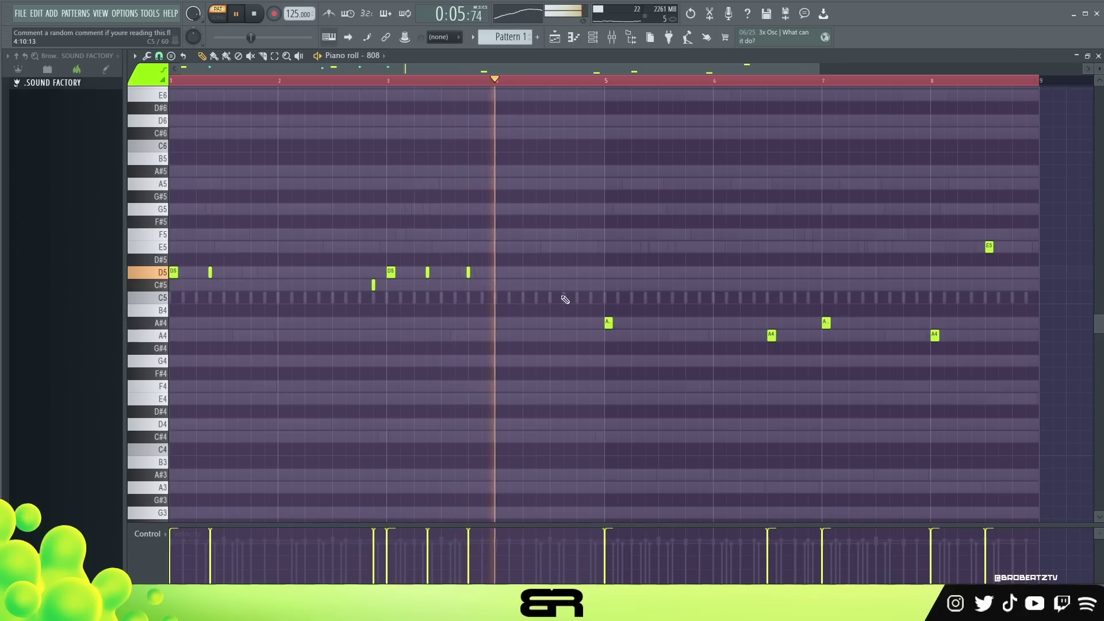
pyautogui.click(563, 272)
pyautogui.click(590, 285)
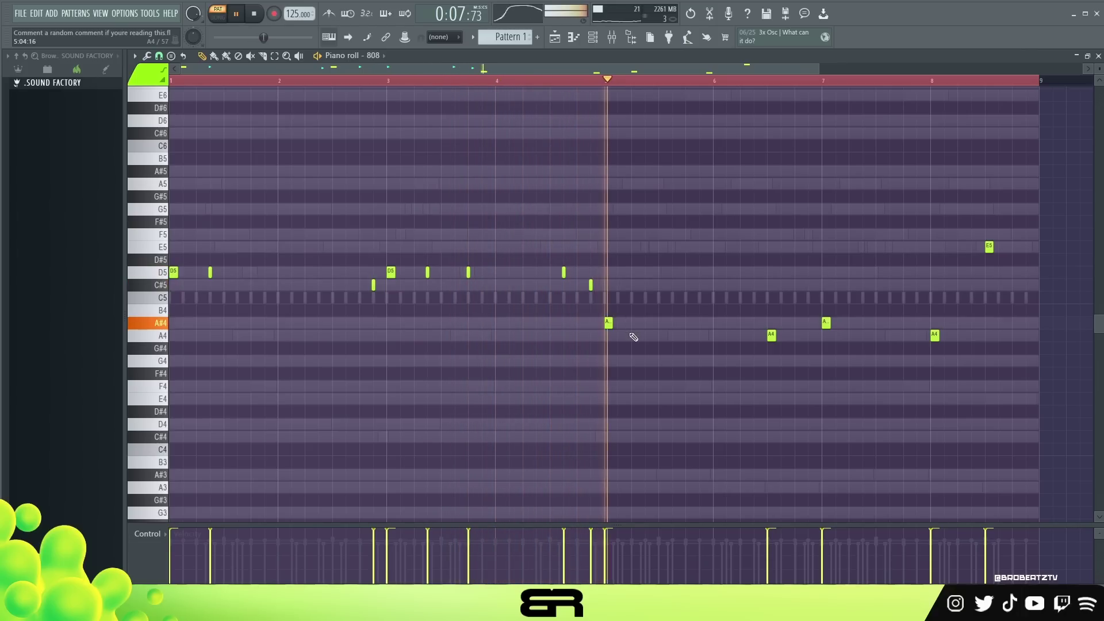
# - Add short 808 hits in bar 5 on A#4 at beat 2.5 and A4 at beat 4, restarting playback
pyautogui.click(645, 323)
pyautogui.press('space')
pyautogui.press('space')
pyautogui.click(686, 335)
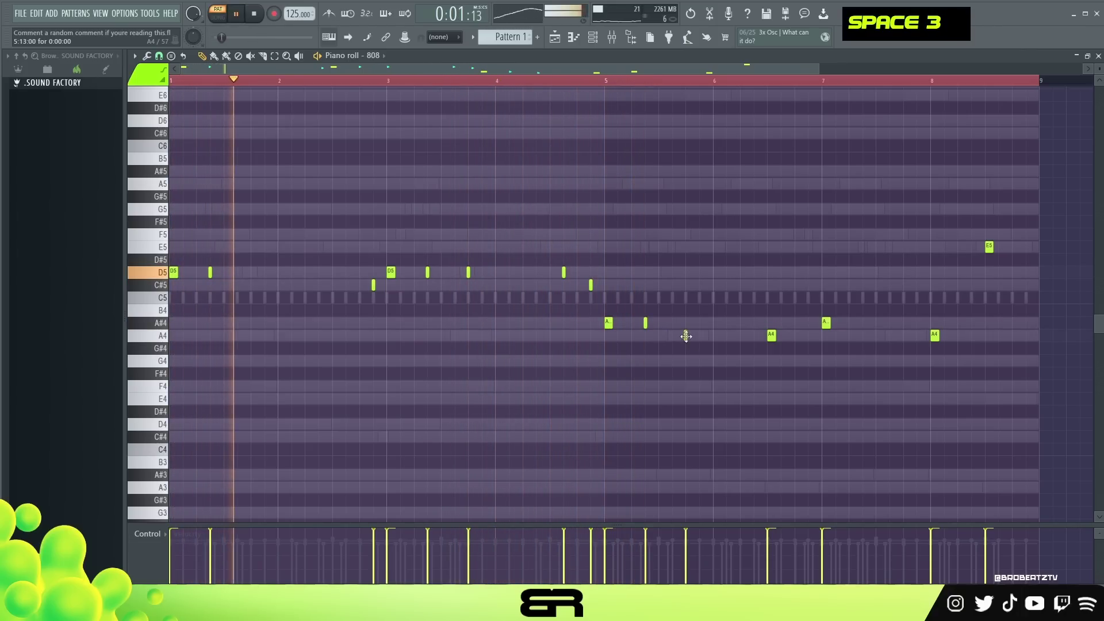
# - Add short 808 hits in bar 7 on A#4 at beat 2.5 and A4 at beat 4, and delete bar 8's opening A4
pyautogui.click(851, 323)
pyautogui.rightClick(851, 323)
pyautogui.click(864, 324)
pyautogui.click(905, 336)
pyautogui.rightClick(934, 336)
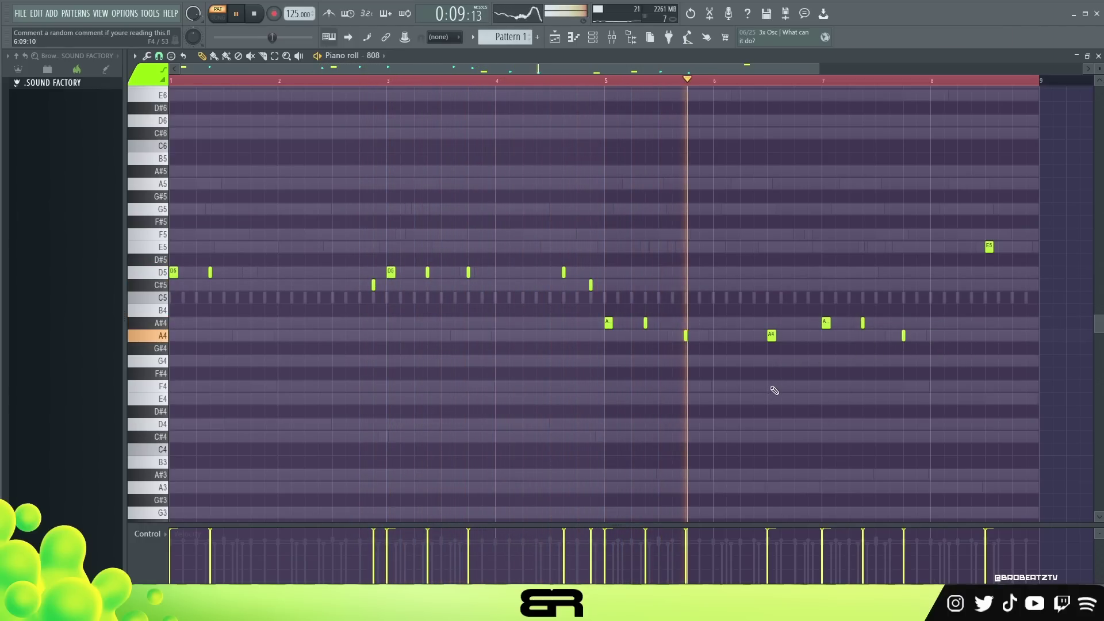
# - Replace bar 6's A4 note with a short A5 hit at beat 2 and E5 notes at beats 3.5 and 4.5
pyautogui.press('space')
pyautogui.keyDown('ctrl'); pyautogui.click(772, 335); pyautogui.keyUp('ctrl')
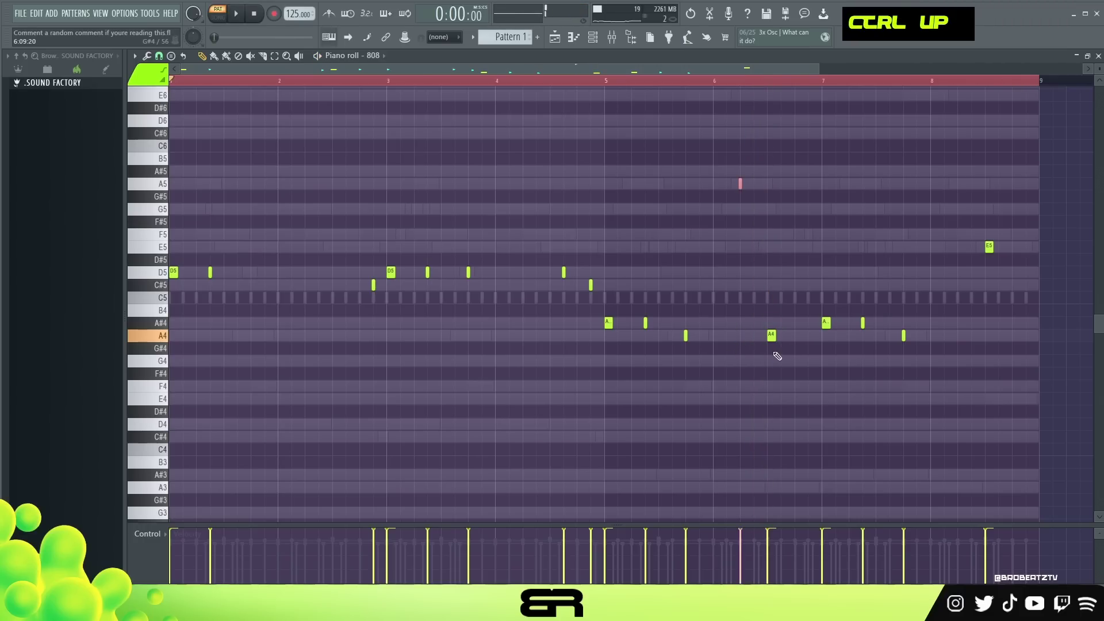
pyautogui.keyDown('ctrl'); pyautogui.click(772, 335); pyautogui.keyUp('ctrl')
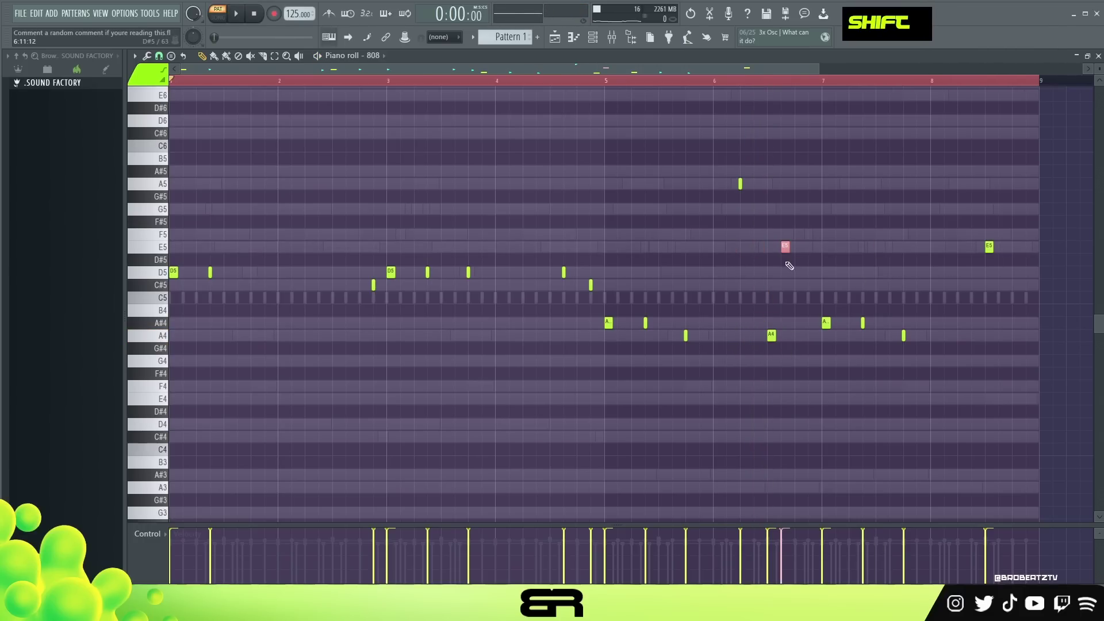
pyautogui.press('space')
pyautogui.moveTo(785, 247); pyautogui.dragTo(812, 246)
pyautogui.rightClick(772, 335)
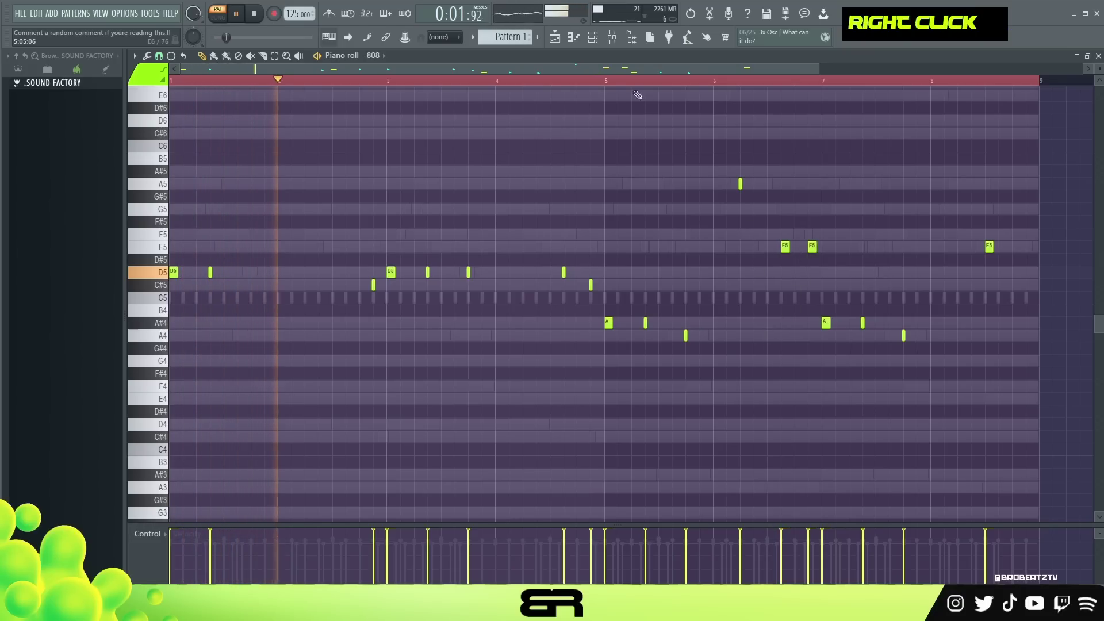
# - Add an F5 note at beat 2 of bar 8, replace its E5 with one at beat 3.5, and listen to the 808 pattern
pyautogui.click(592, 80)
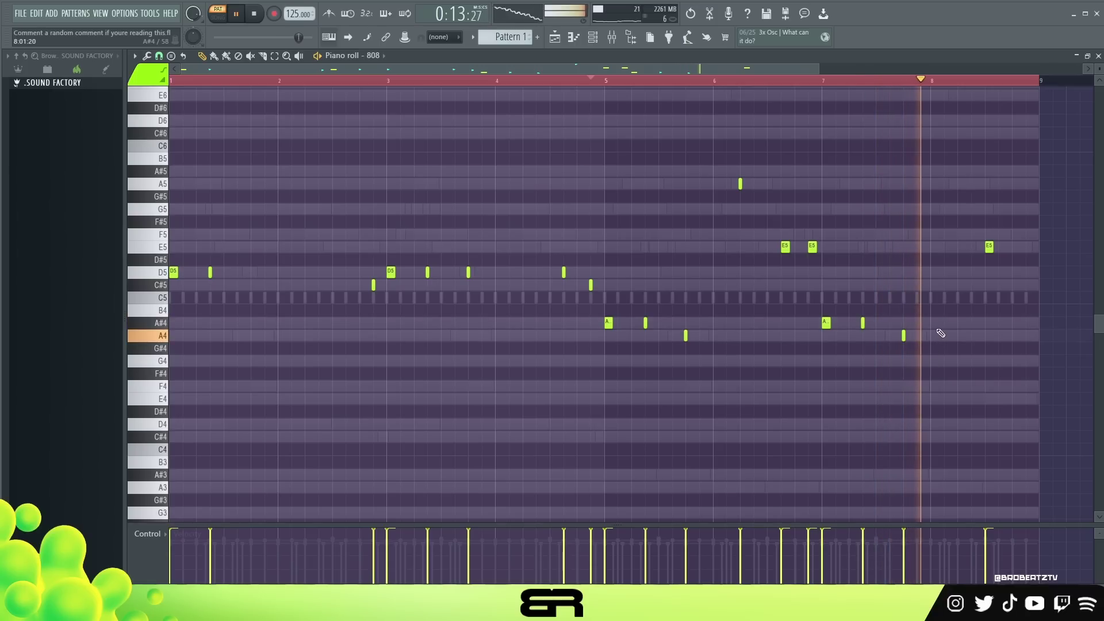
pyautogui.press('space')
pyautogui.press('space')
pyautogui.click(962, 234)
pyautogui.rightClick(990, 247)
pyautogui.click(1001, 247)
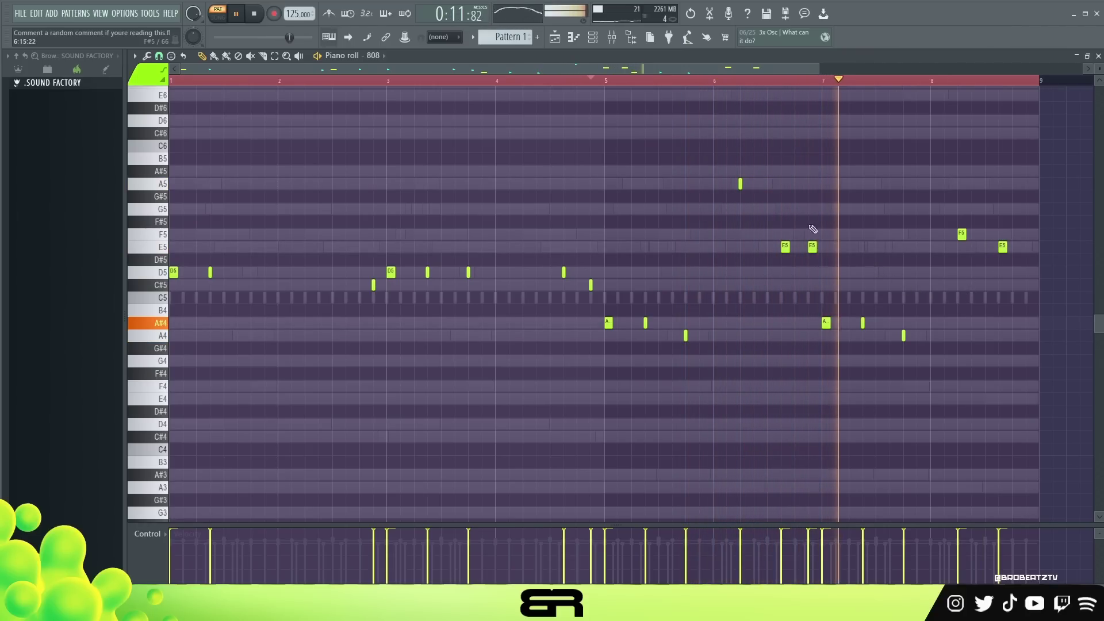
pyautogui.rightClick(692, 198)
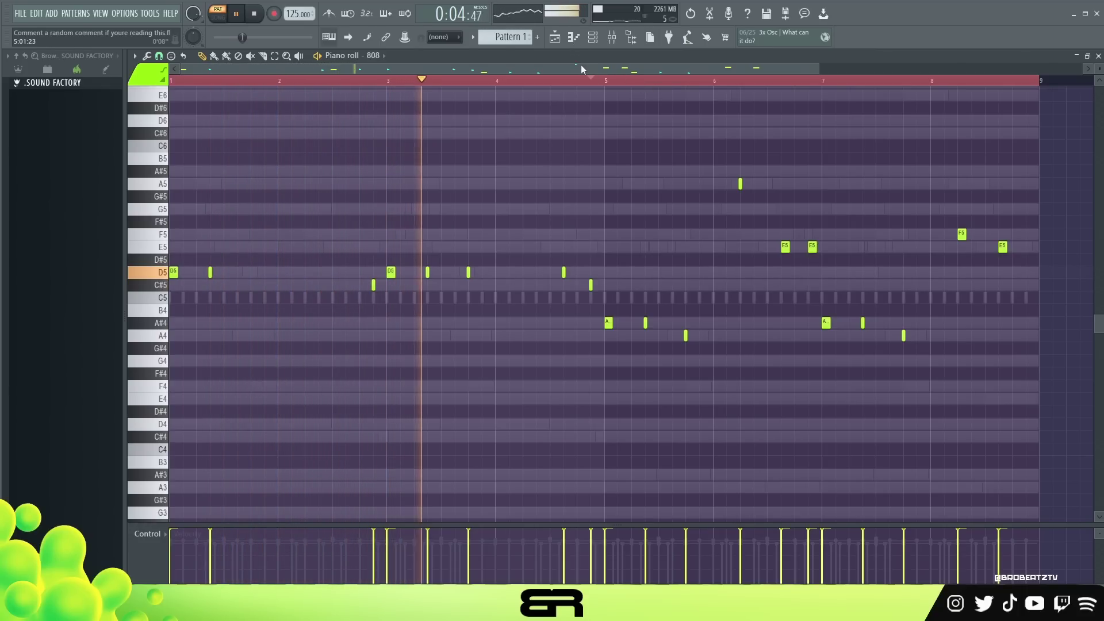
pyautogui.press('space')
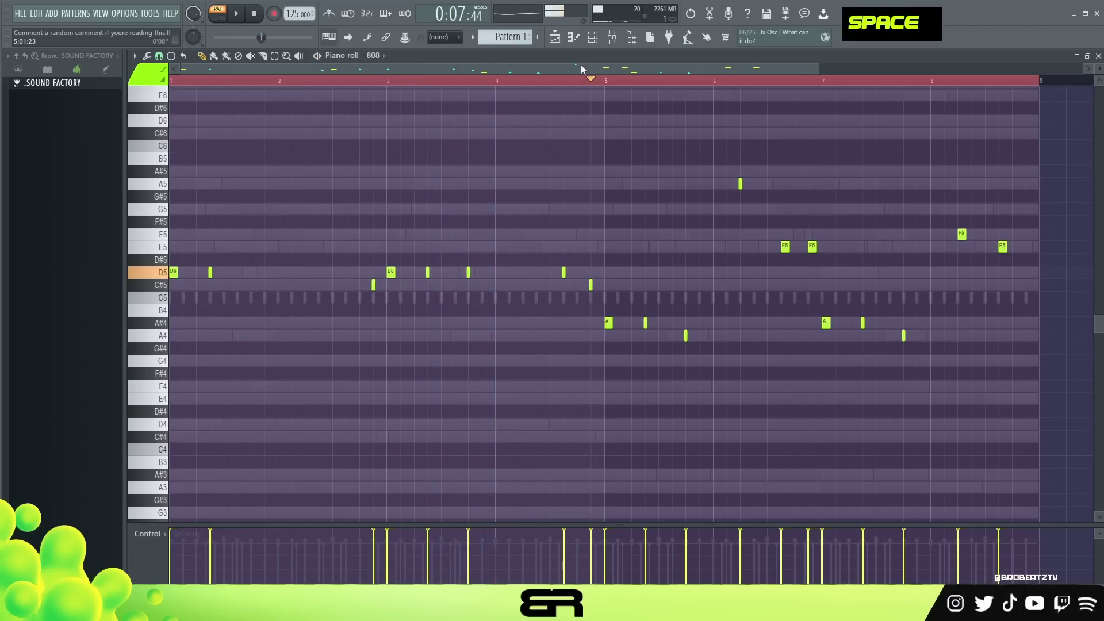